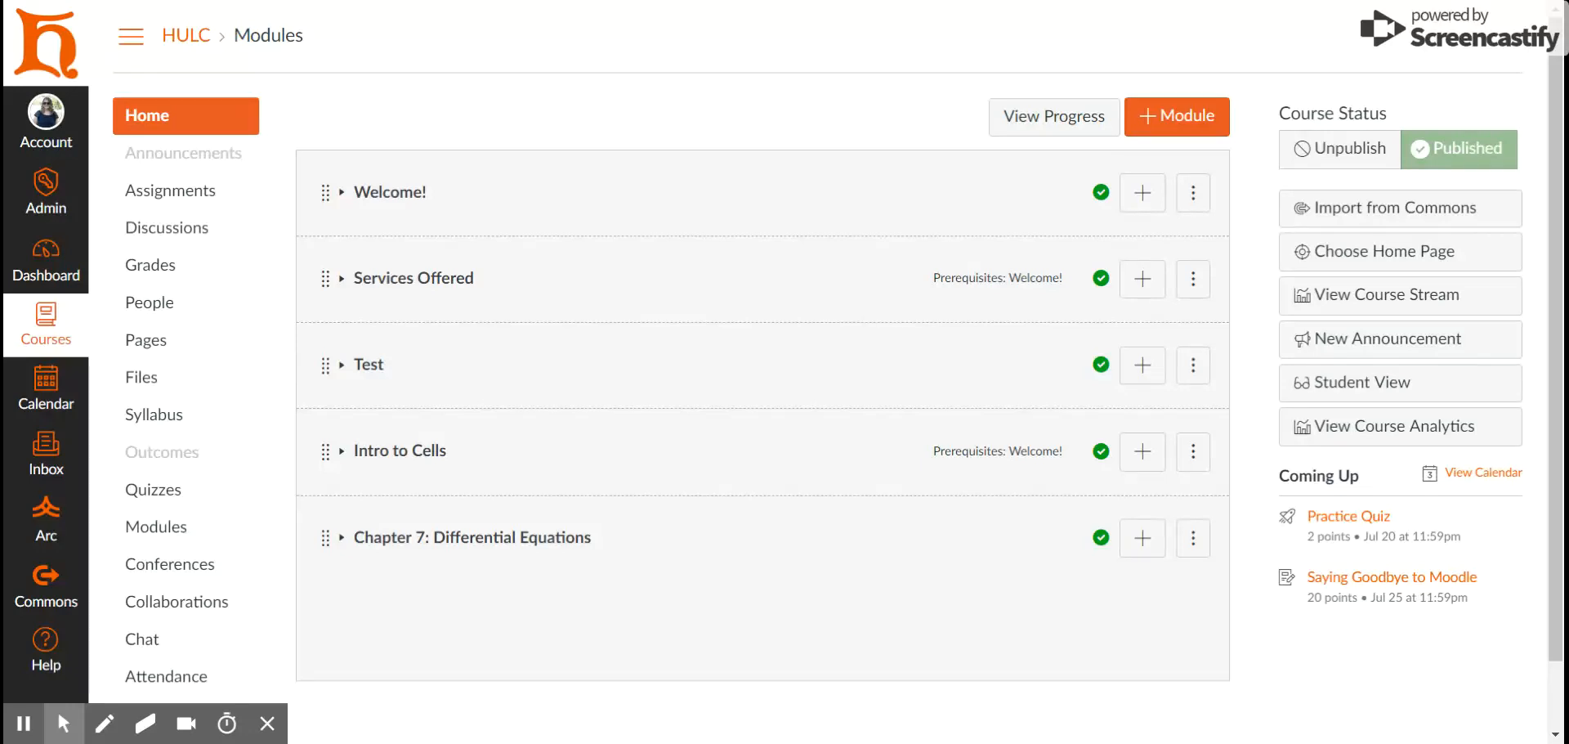
scroll(856, 322, "down", 1)
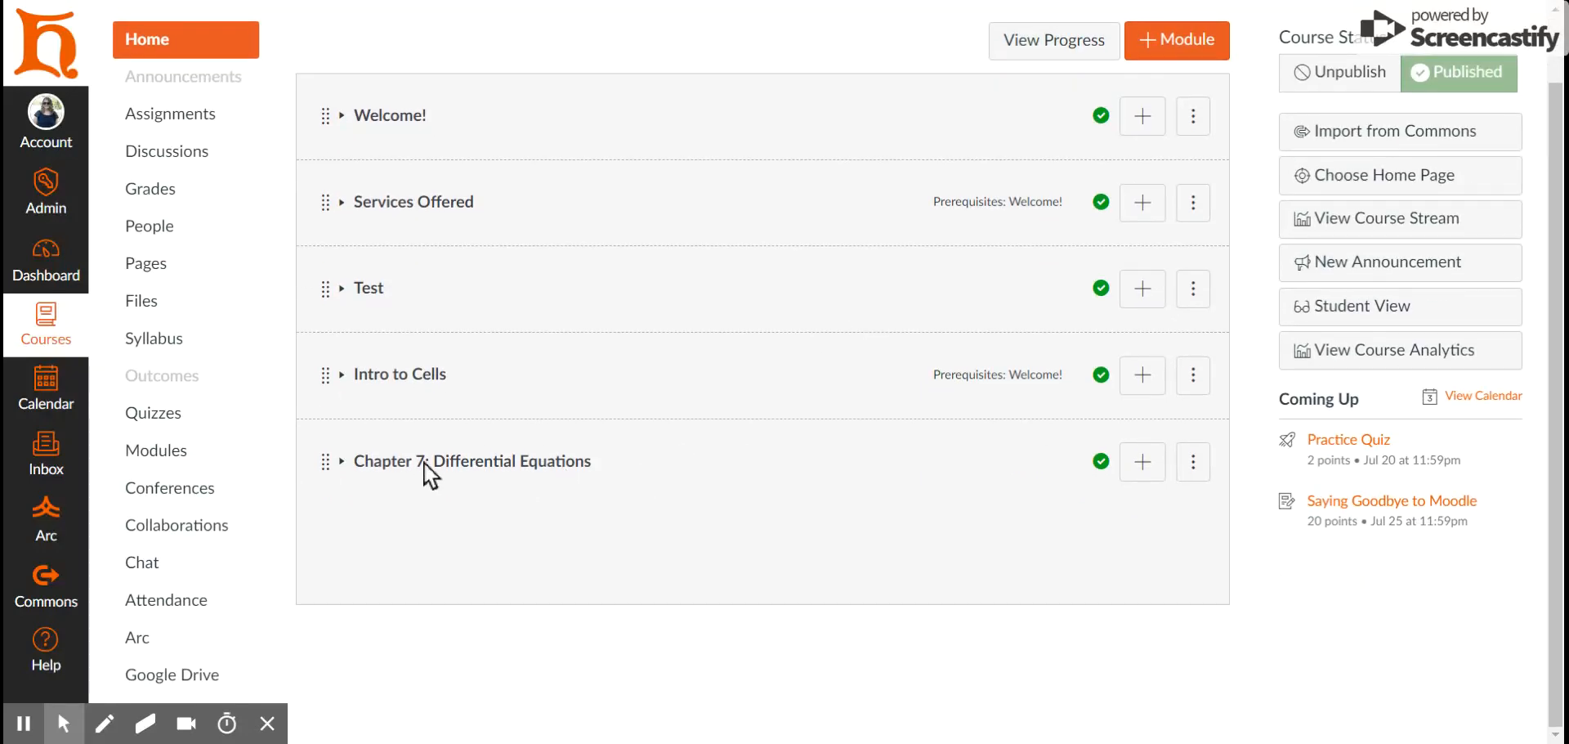
left_click(1153, 460)
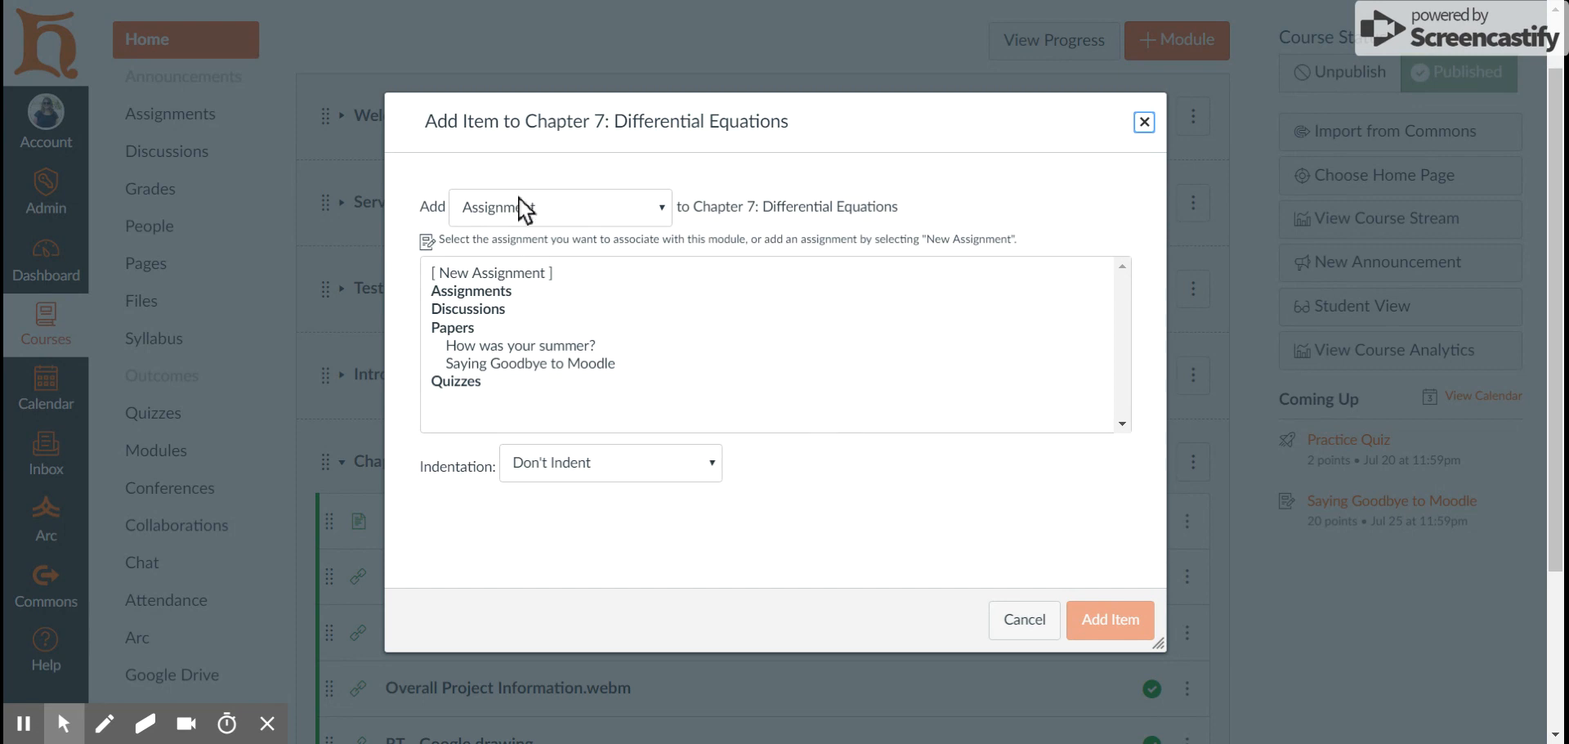
left_click(498, 276)
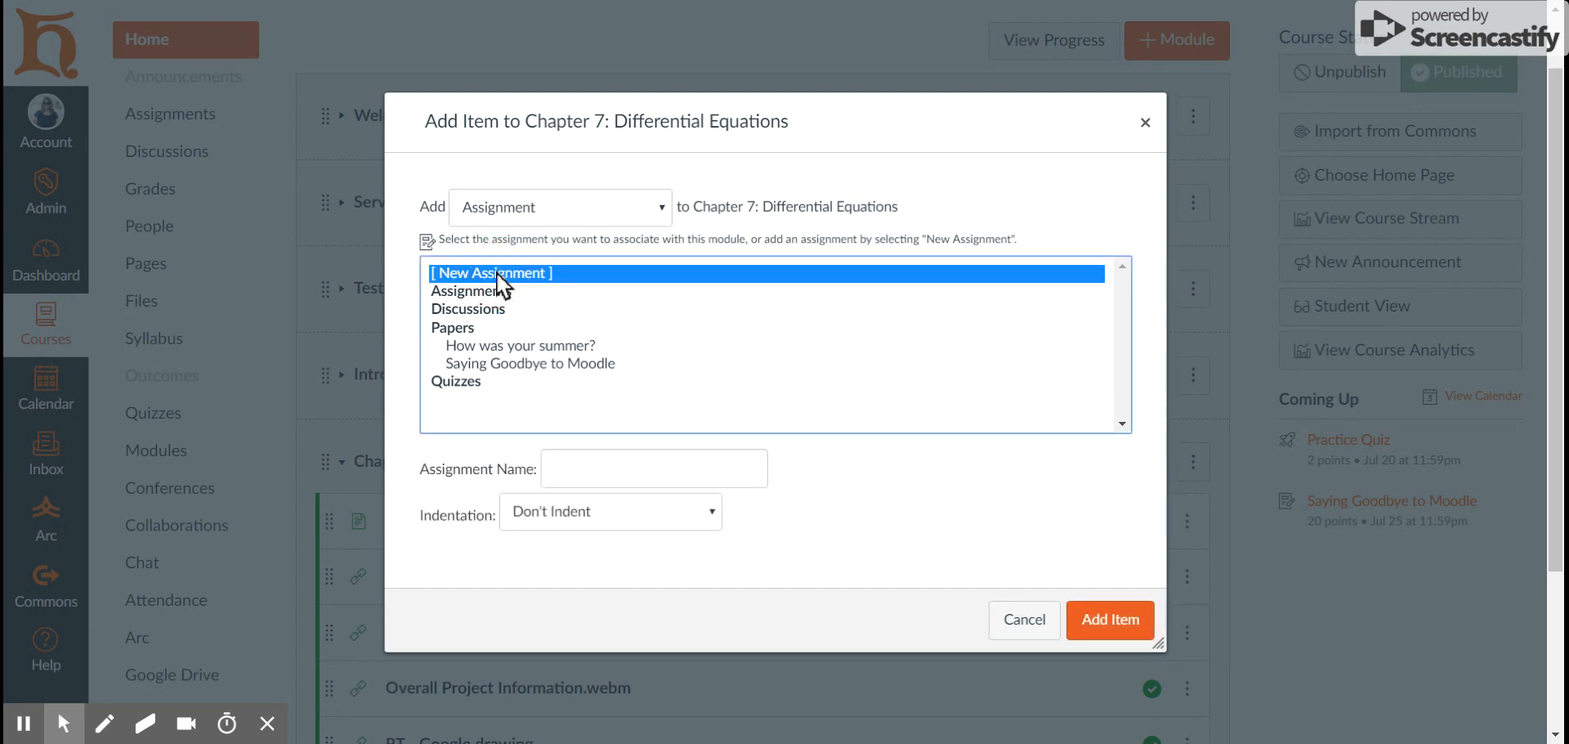
left_click(1022, 623)
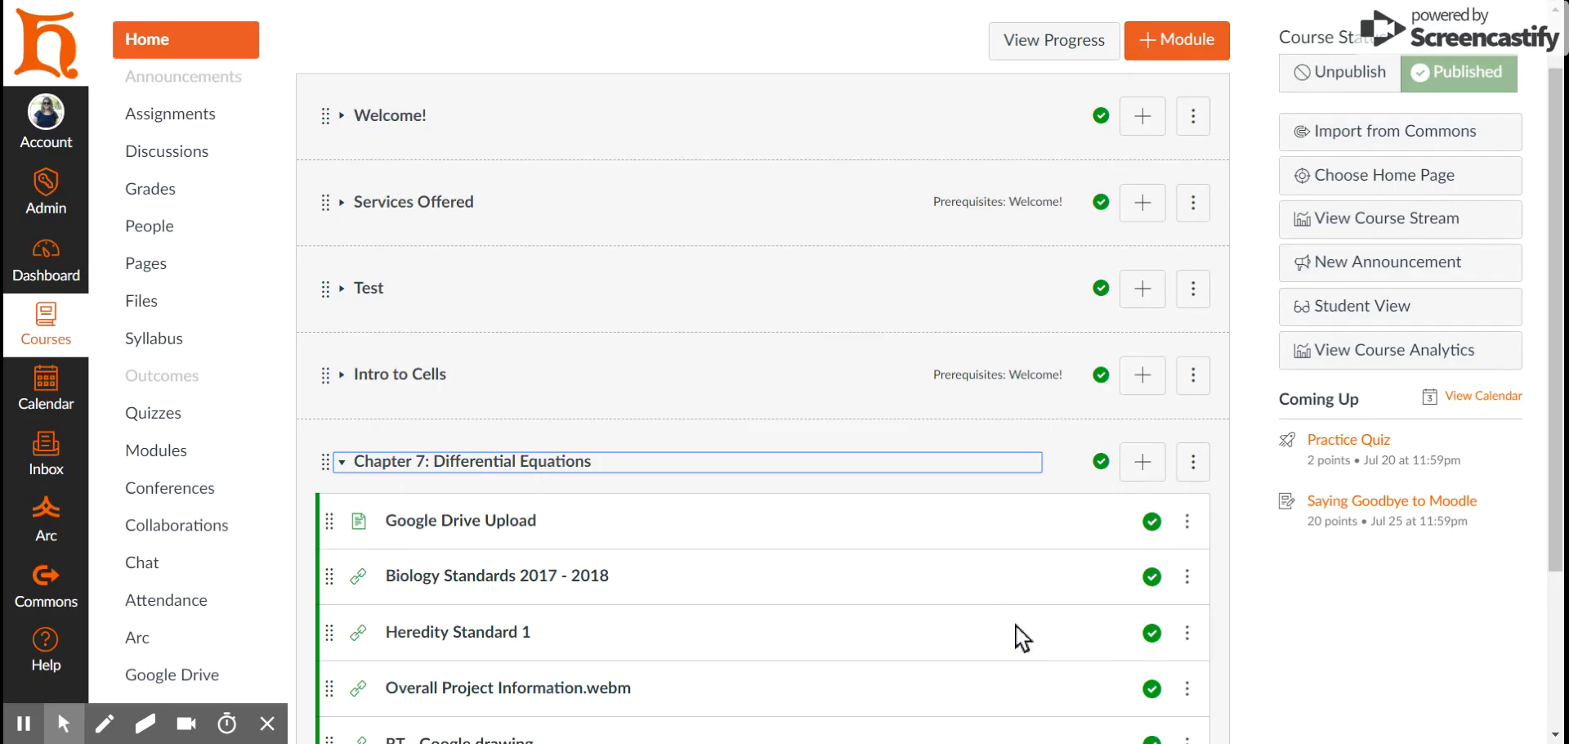
Step: Start a new assignment from the course's assignments page and name it "Chapter 3 Summary"
left_click(190, 135)
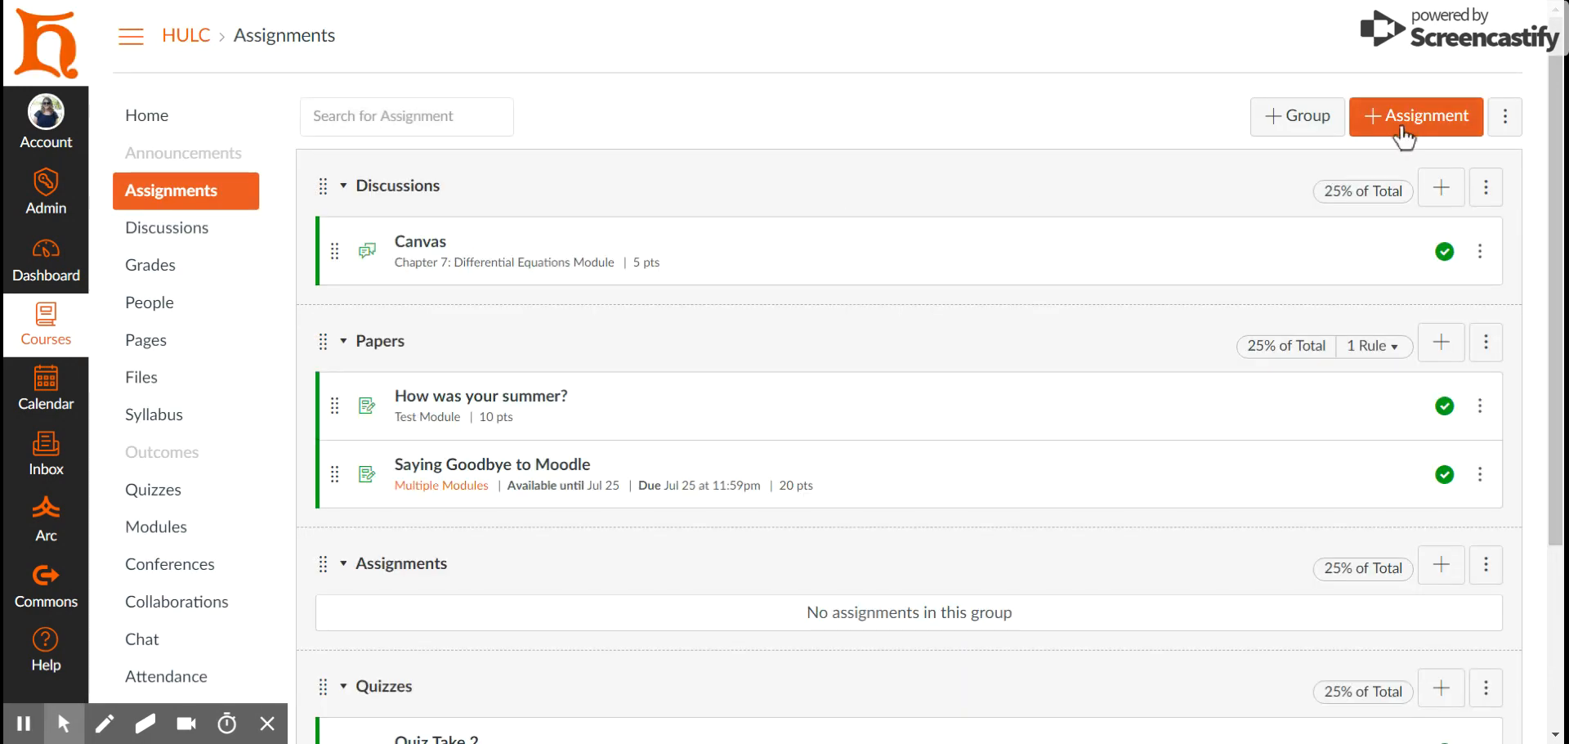
left_click(1428, 123)
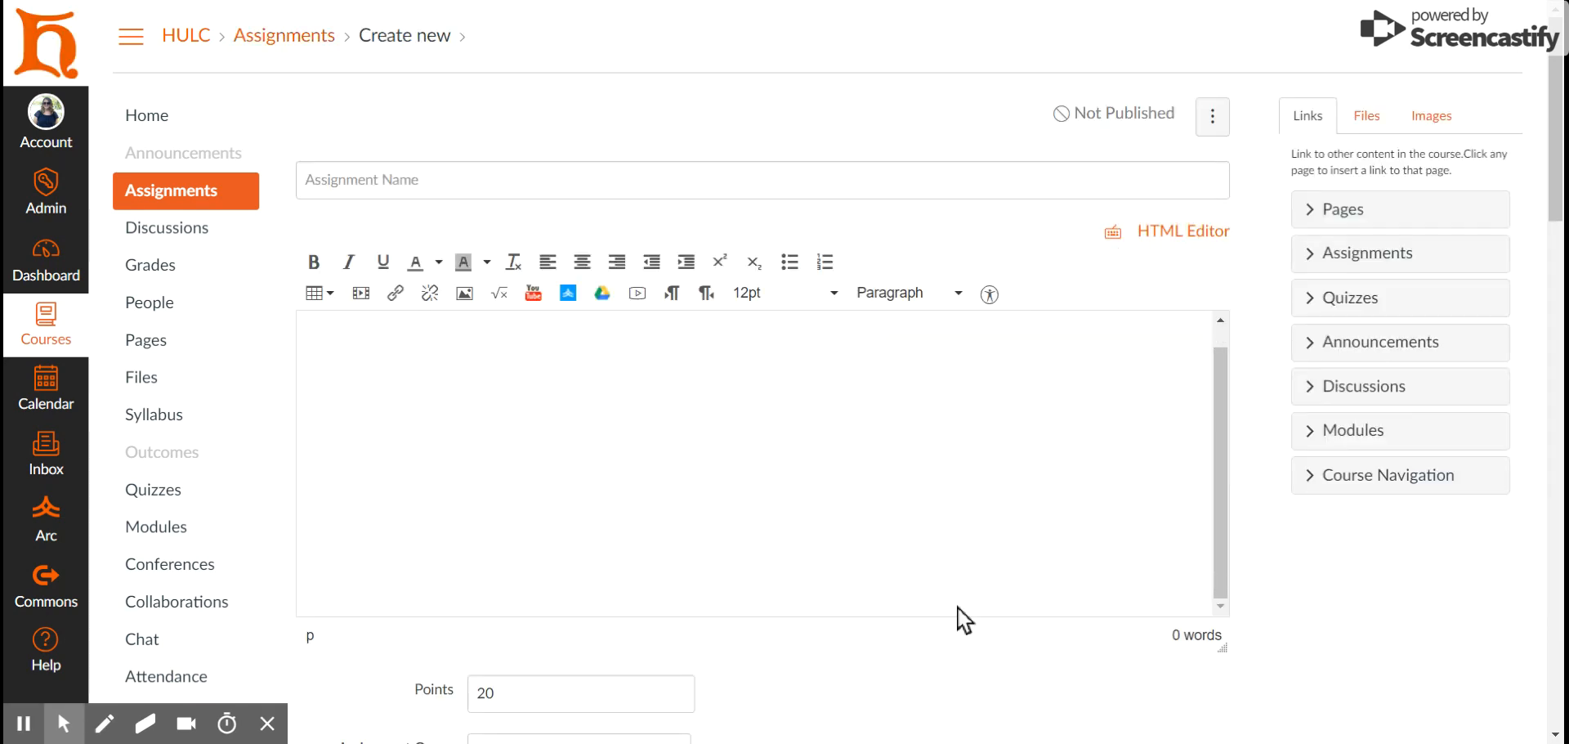
scroll(958, 607, "down", 5)
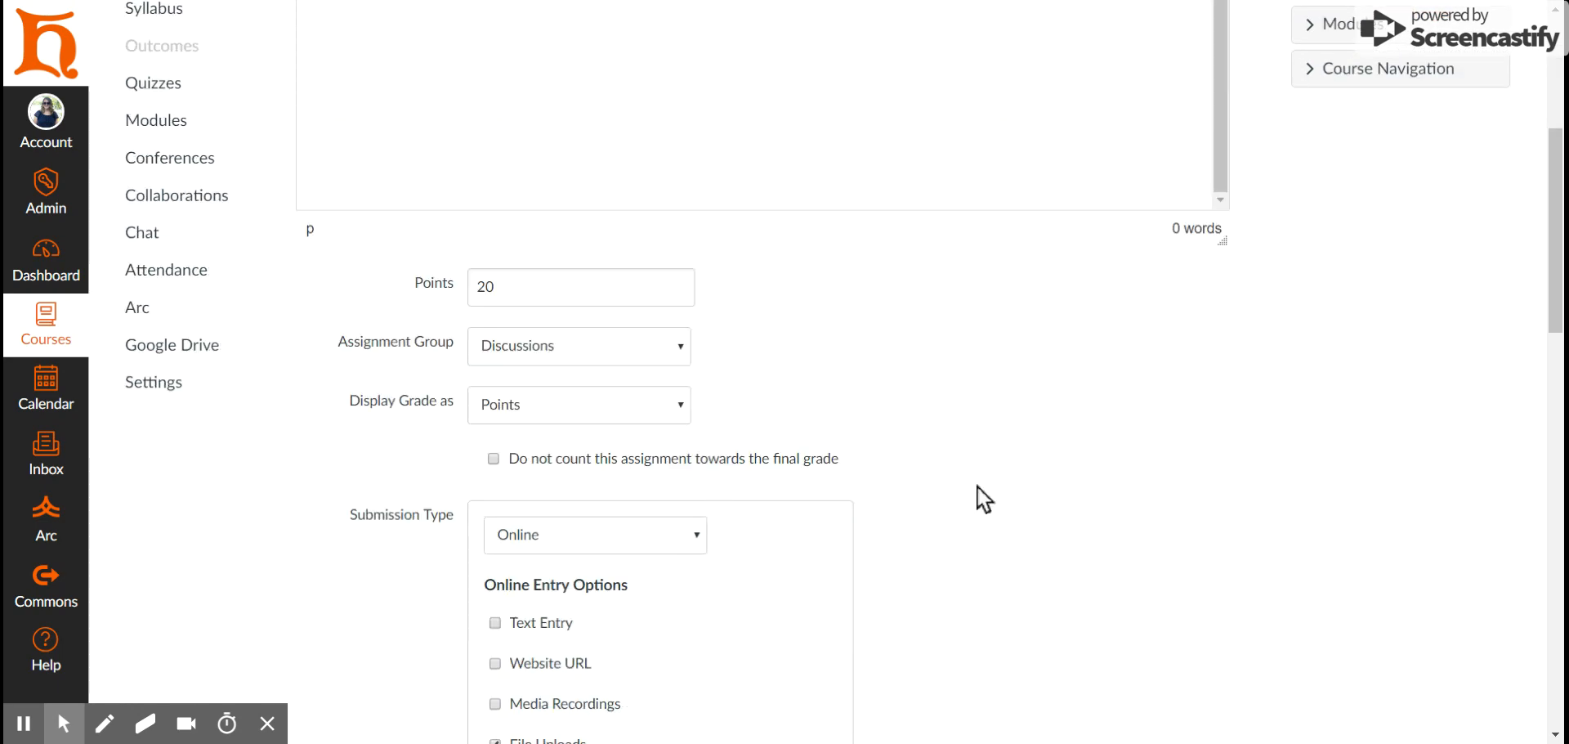
scroll(984, 498, "down", 8)
scroll(974, 498, "up", 13)
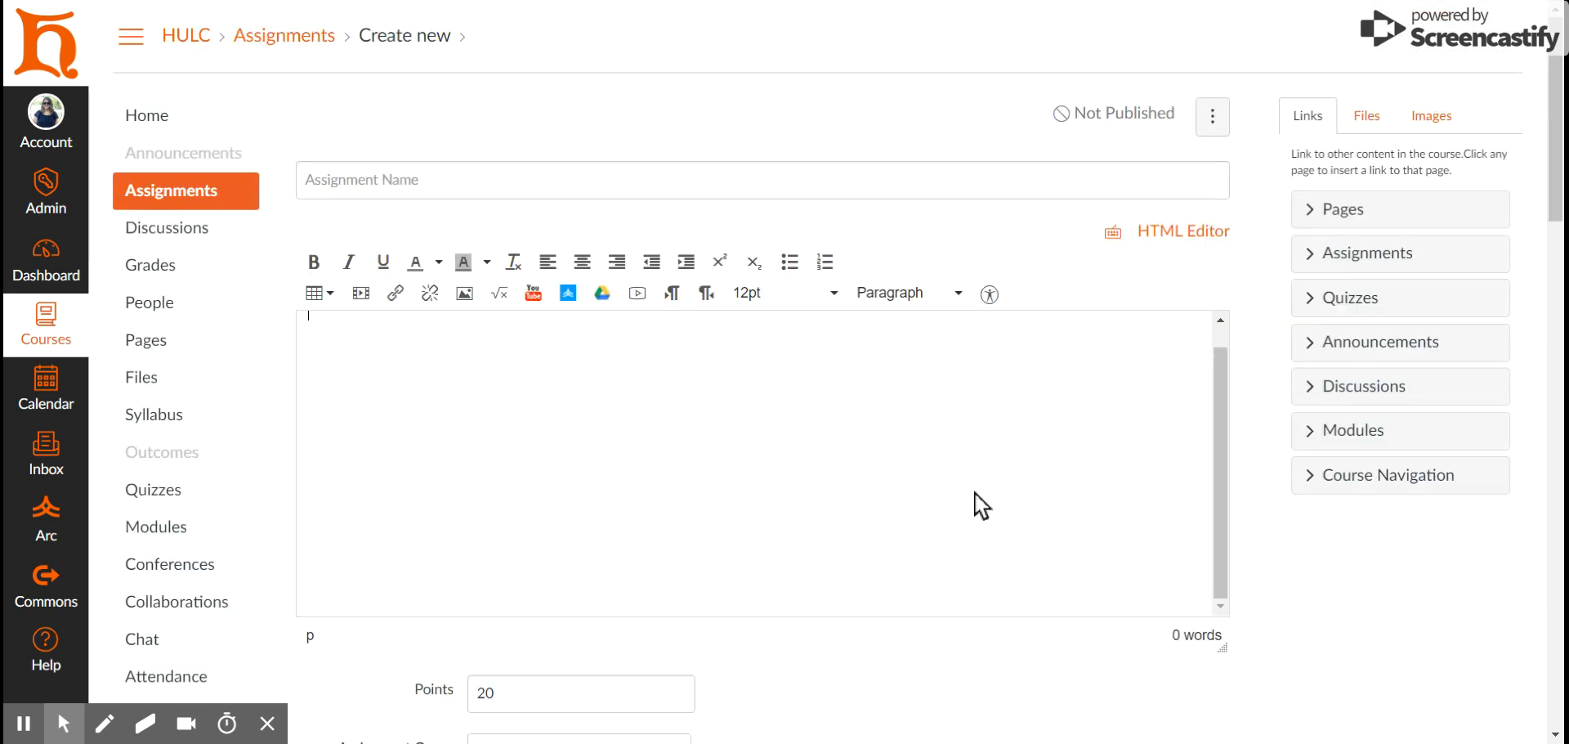
scroll(974, 493, "down", 3)
scroll(974, 493, "up", 3)
scroll(1180, 667, "down", 3)
scroll(1173, 672, "up", 3)
left_click(685, 185)
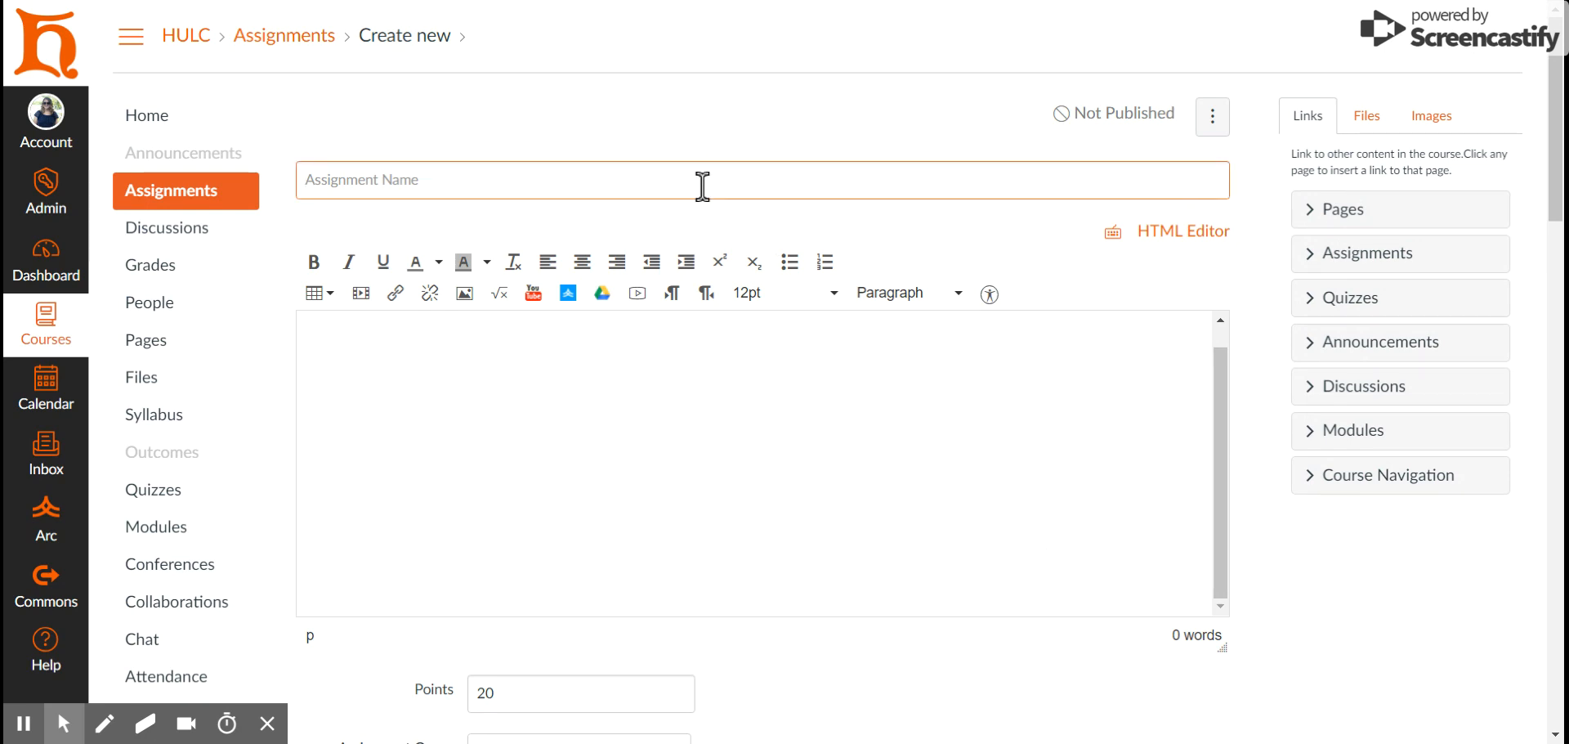
type("Chapter 3 Summary")
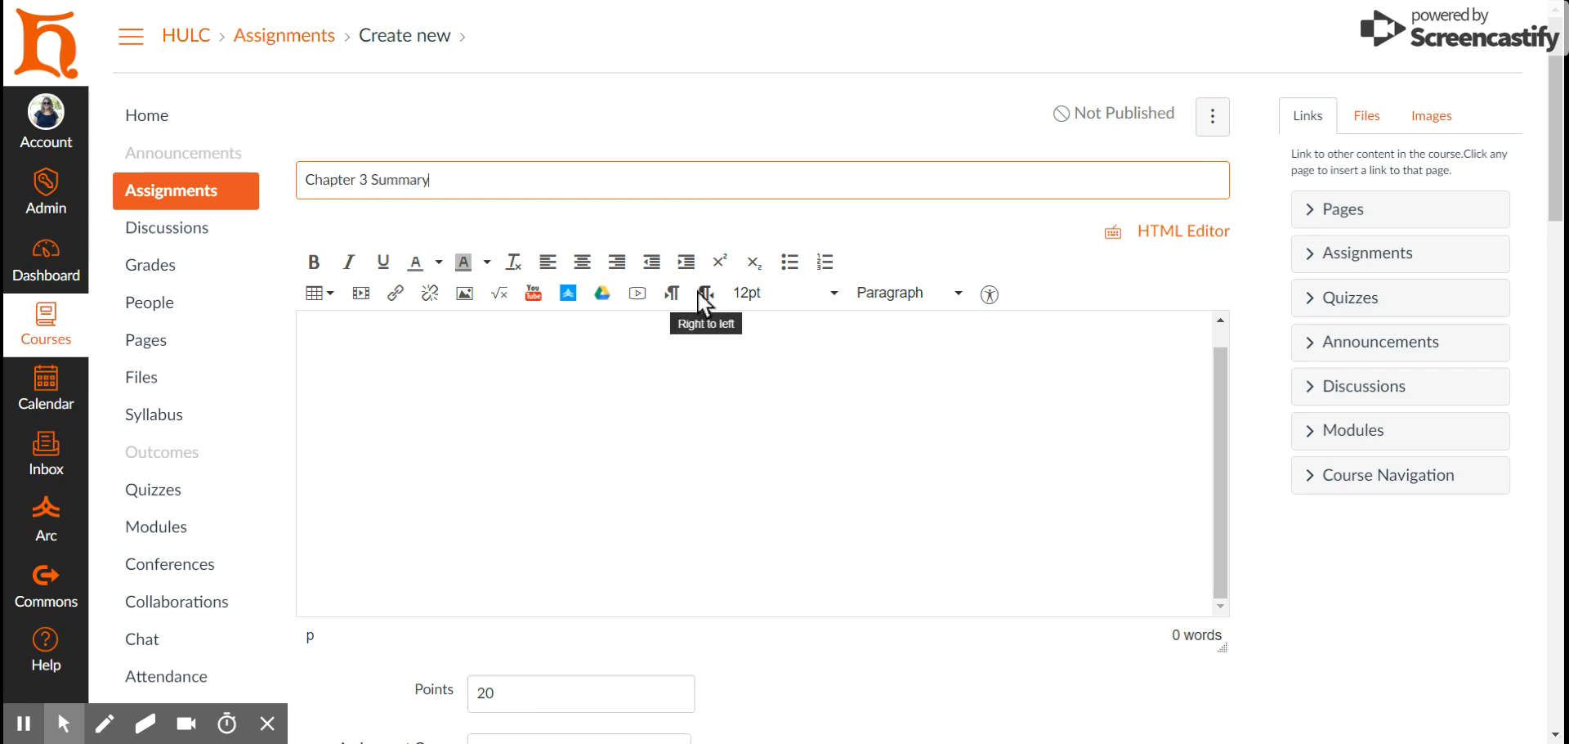
Step: Write the assignment description "Write a 2-3 page summary of Chapter 3 and answer the reflection questions."
left_click(693, 359)
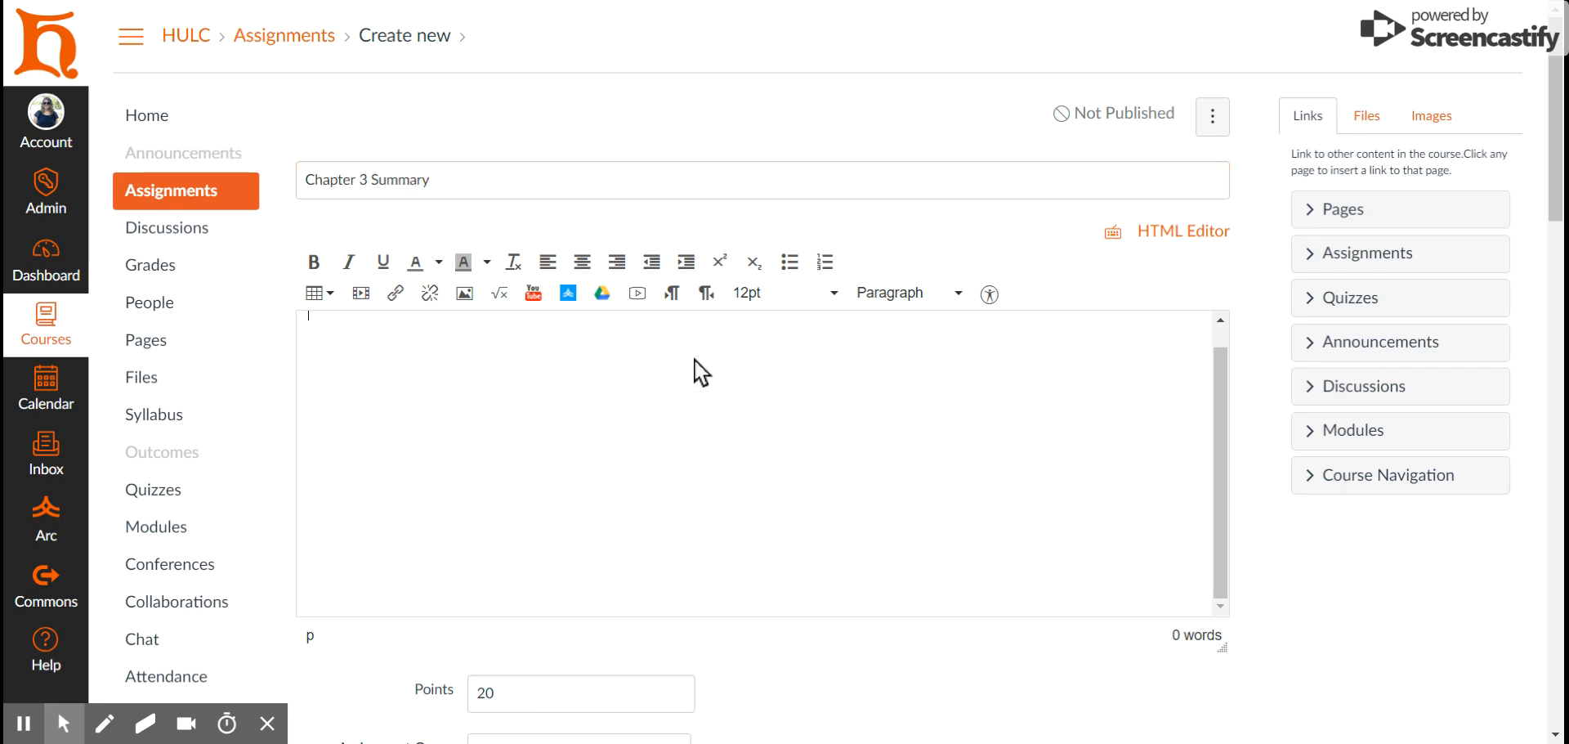
scroll(666, 384, "down", 1)
scroll(666, 384, "up", 1)
type("Write a 2-3 page sum")
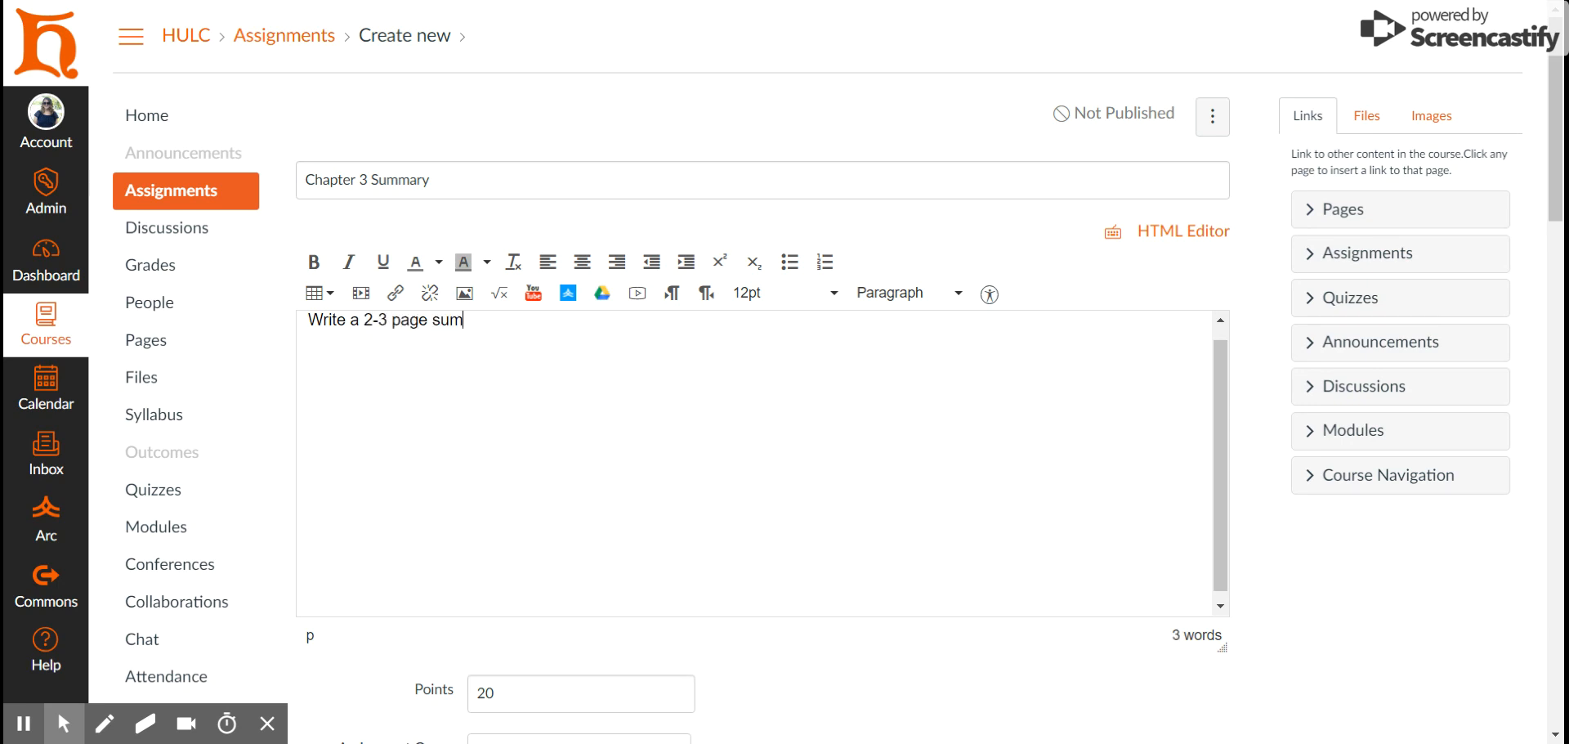
type("mary of Chapter 3 and ")
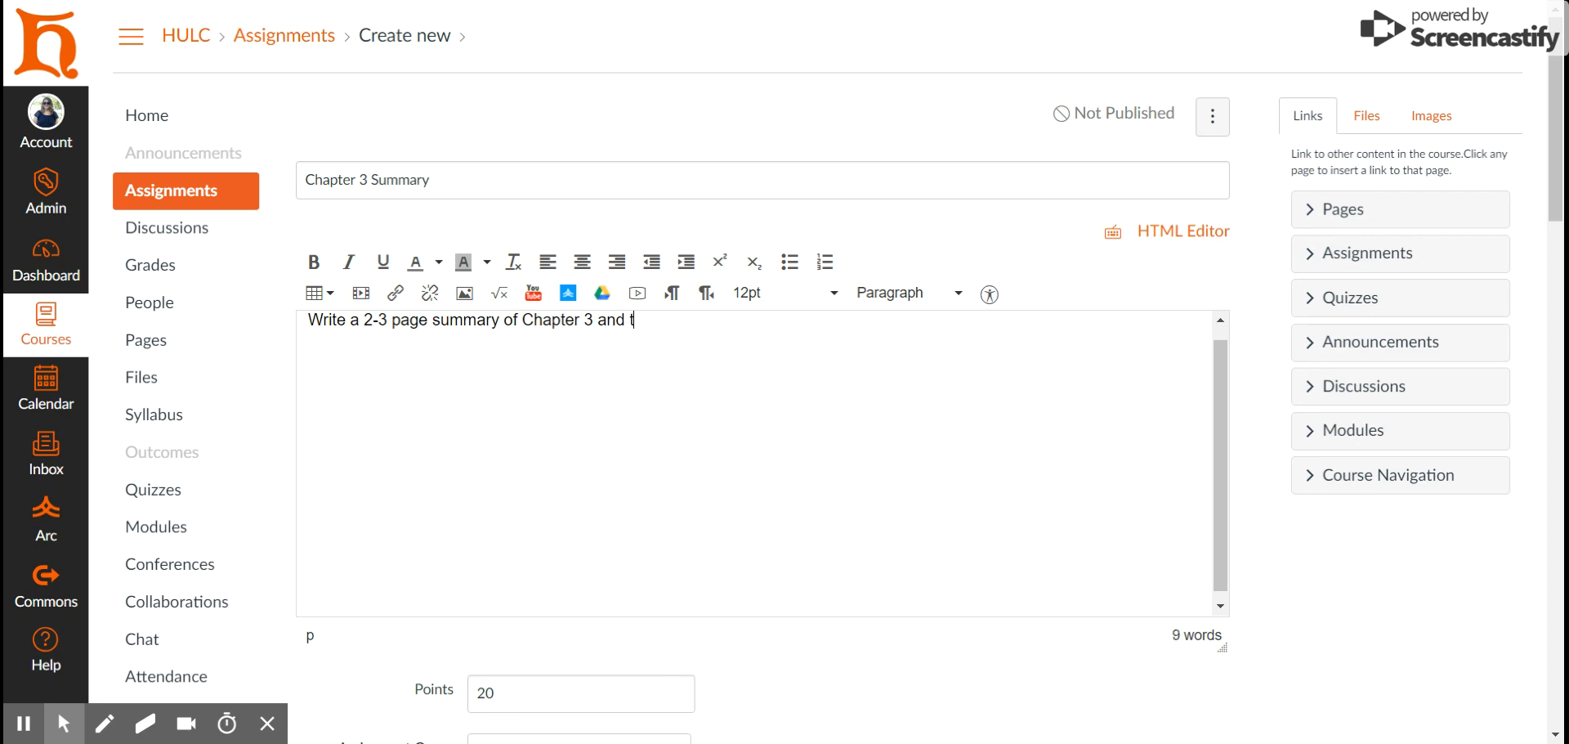
type("the")
key("BackSpace")
key("BackSpace")
key("BackSpace")
type("answer the reflection questions.")
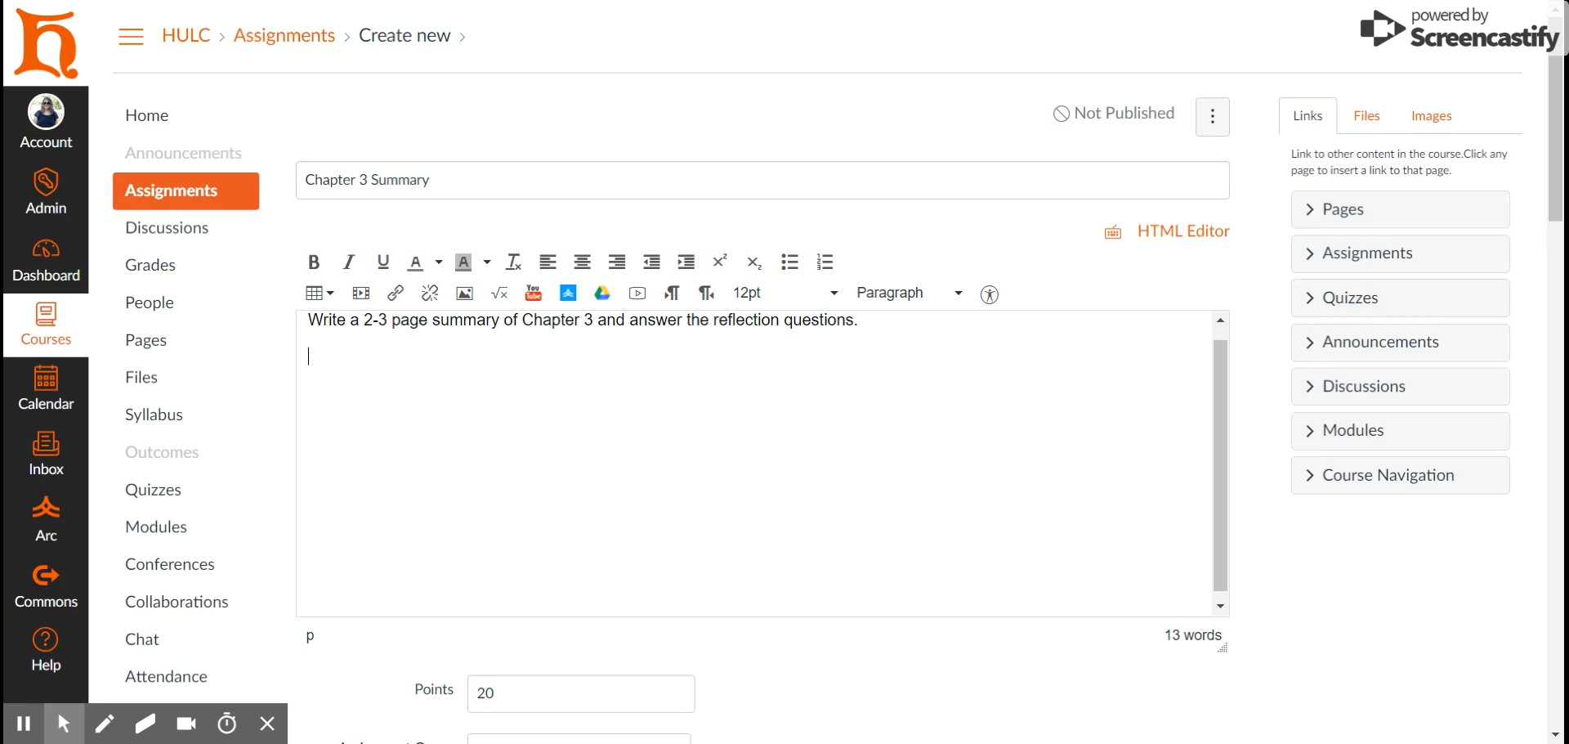
key("Return")
Step: Set the assignment's point value to 50
scroll(865, 530, "down", 1)
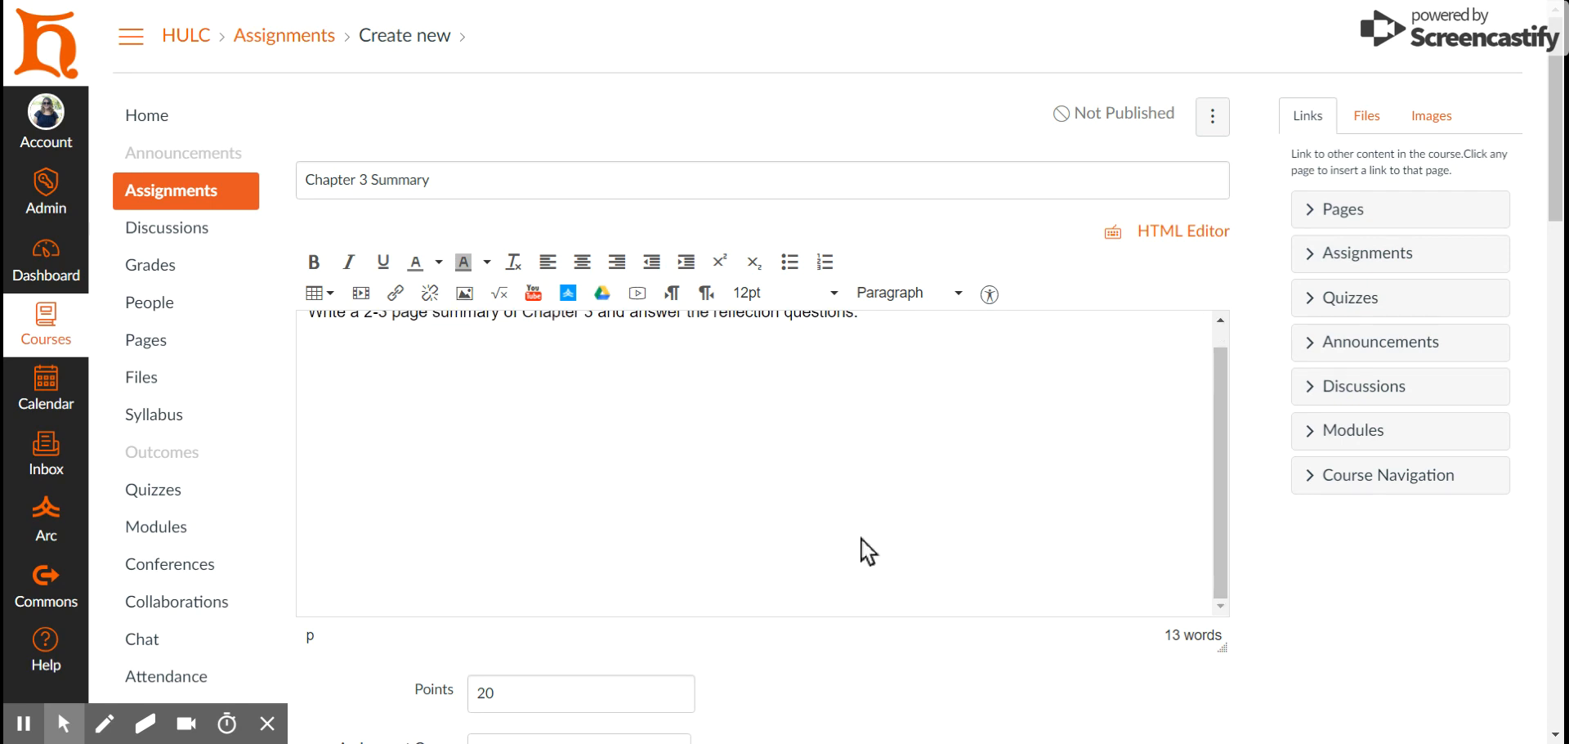
scroll(1154, 674, "down", 7)
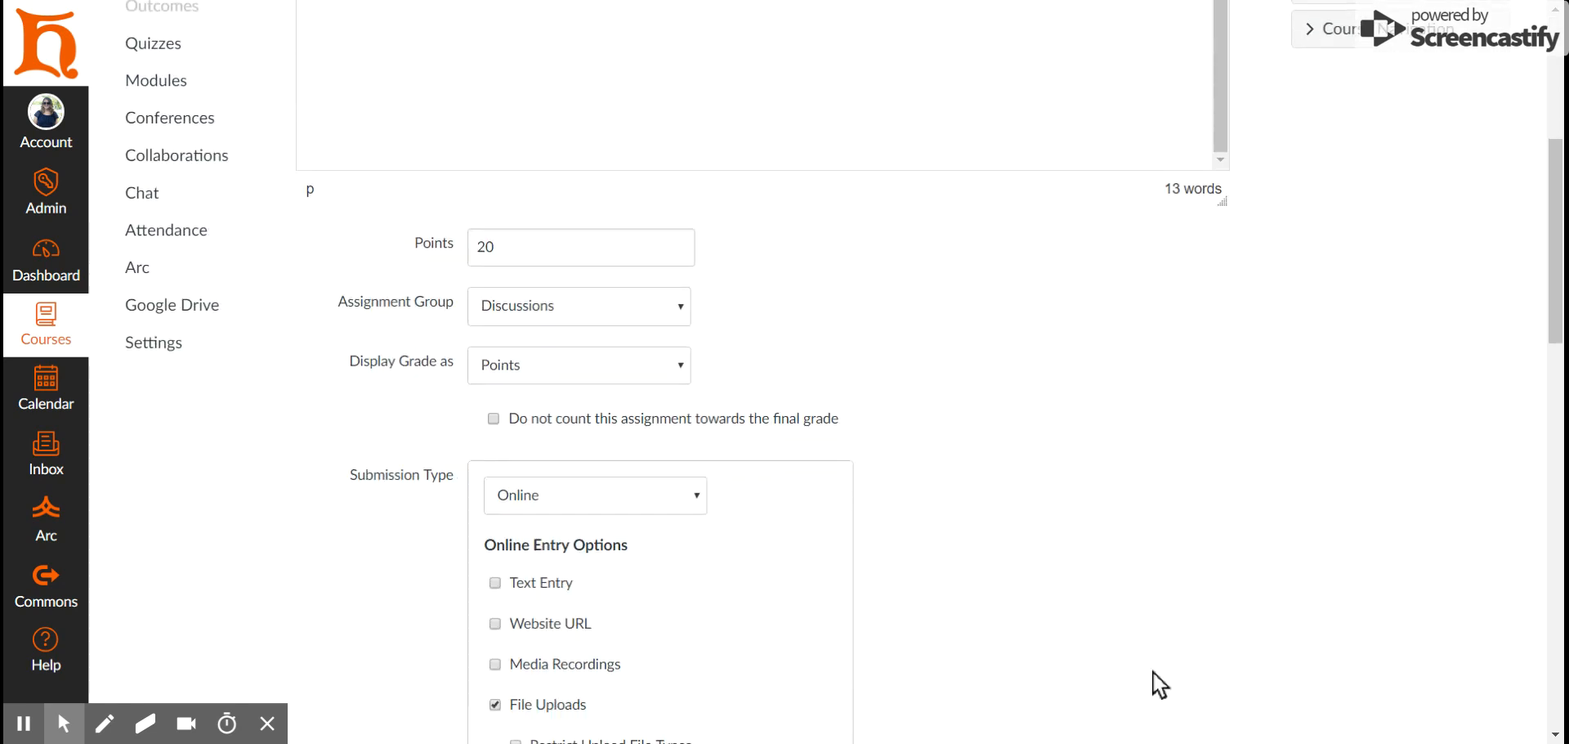
scroll(792, 413, "up", 4)
scroll(792, 414, "down", 2)
double_click(570, 290)
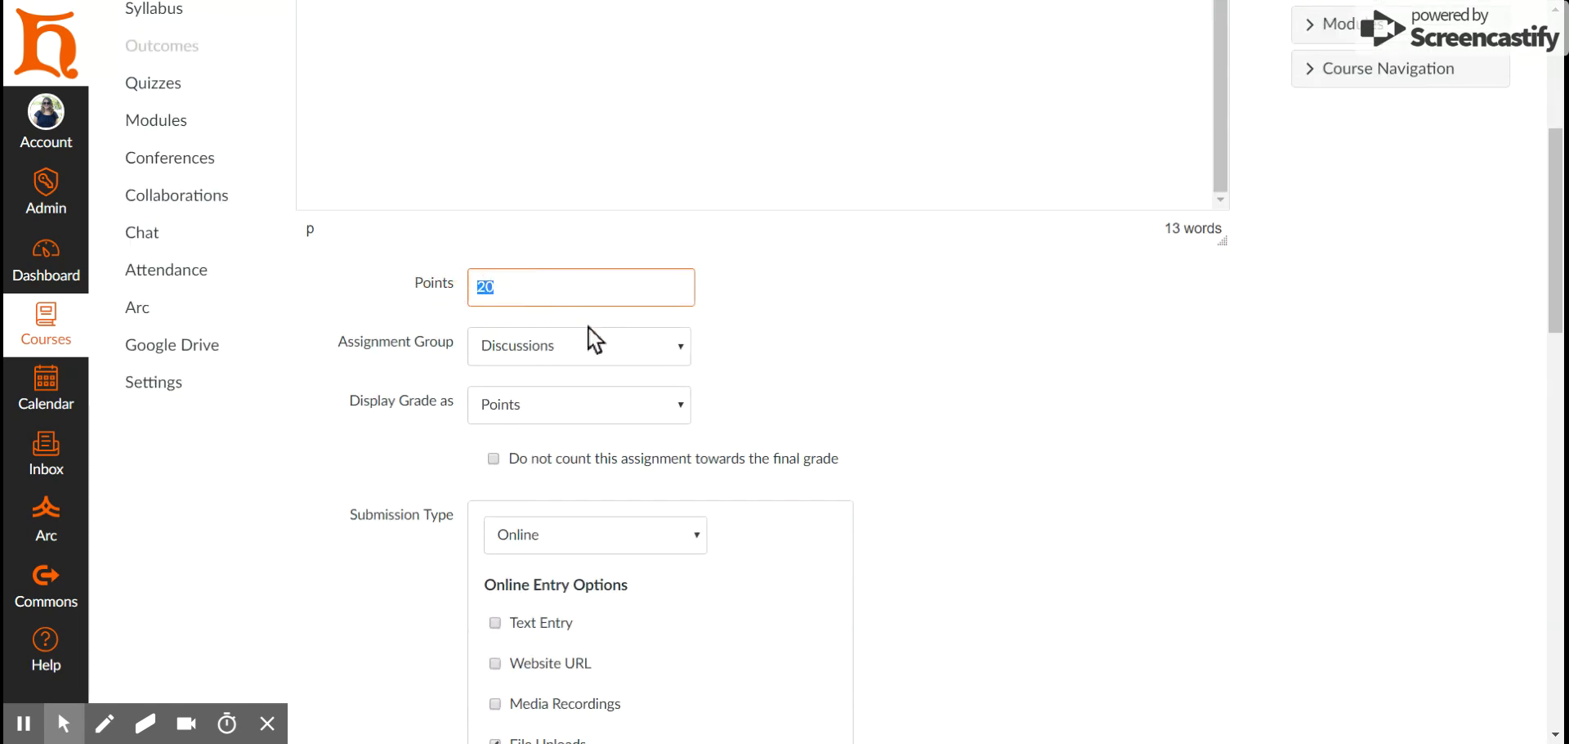
type("50")
Step: Place the assignment in the Assignments group and keep its grade displayed as Points
left_click(823, 328)
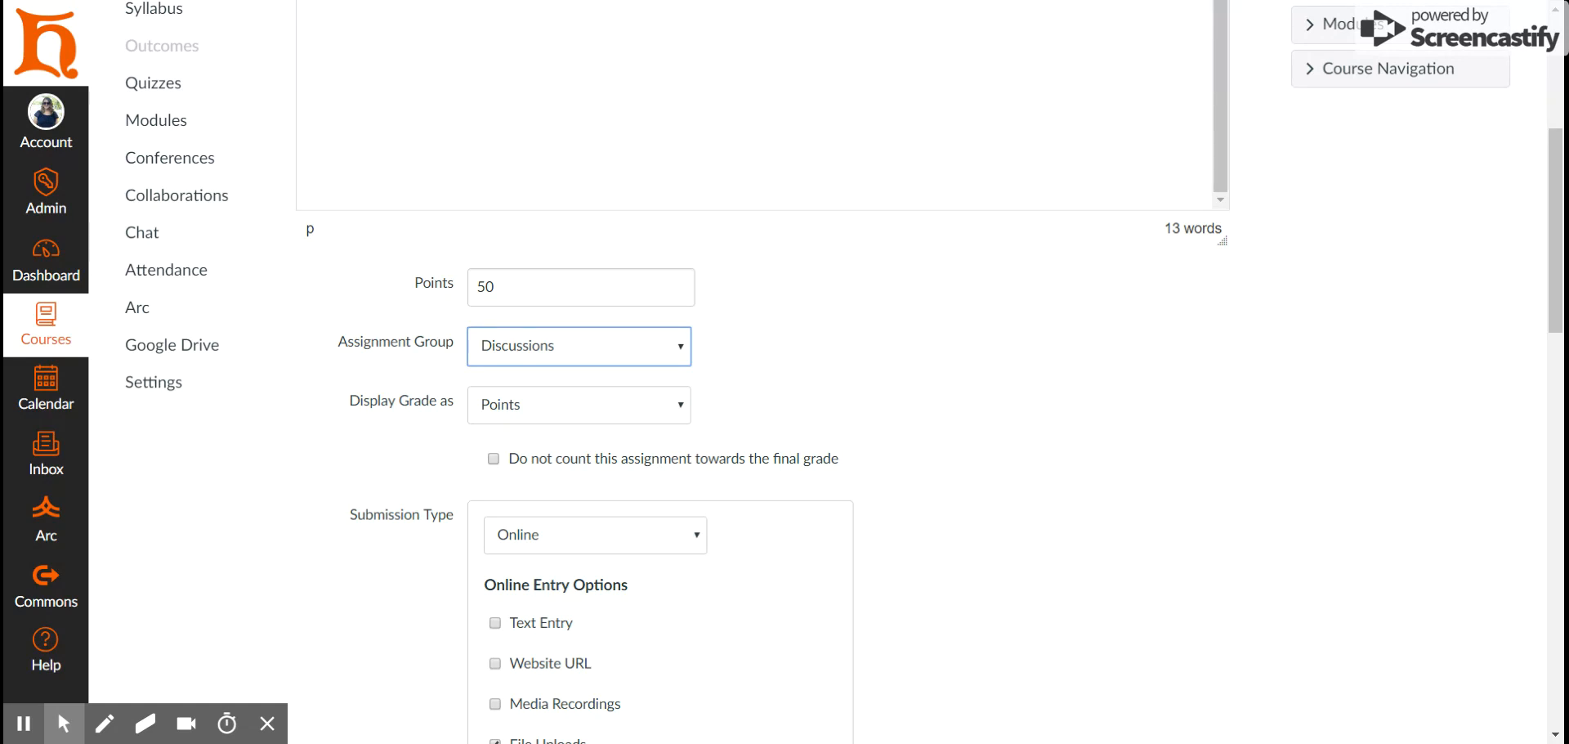
left_click(619, 415)
left_click(561, 405)
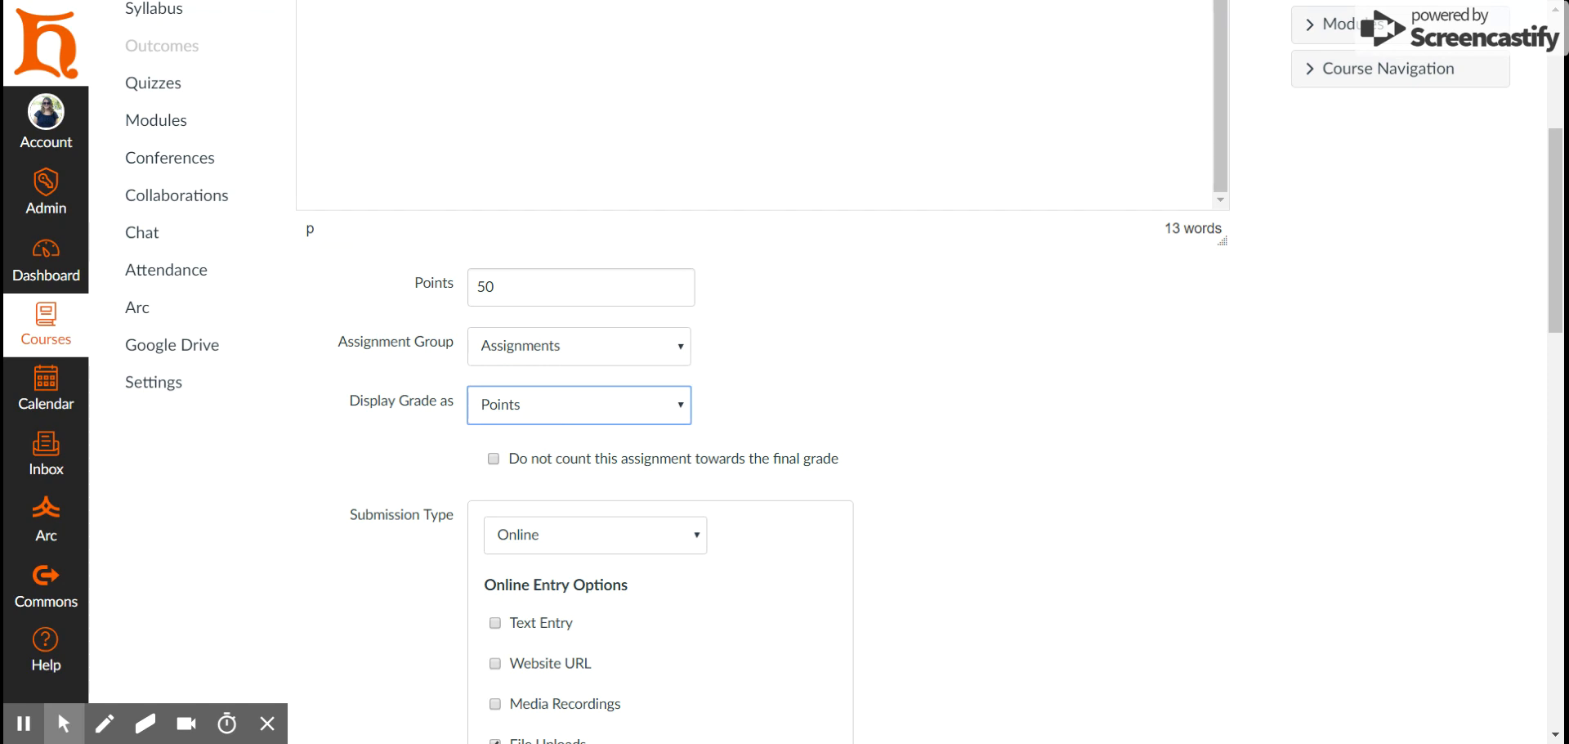
left_click(974, 465)
scroll(979, 464, "down", 2)
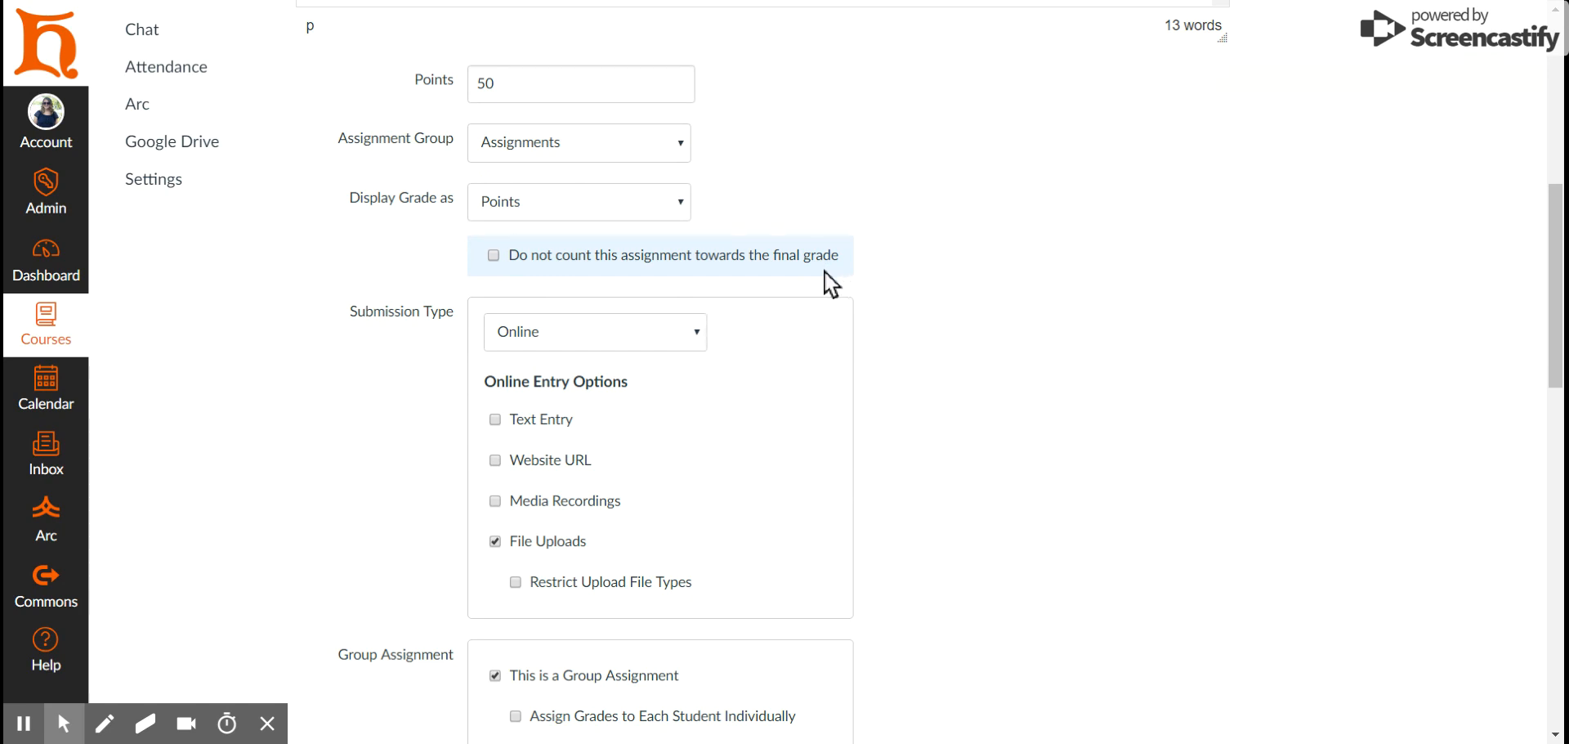
left_click(495, 256)
Step: Try the No Submission, On Paper and External Tool submission types, and return the assignment to Online
scroll(920, 292, "down", 3)
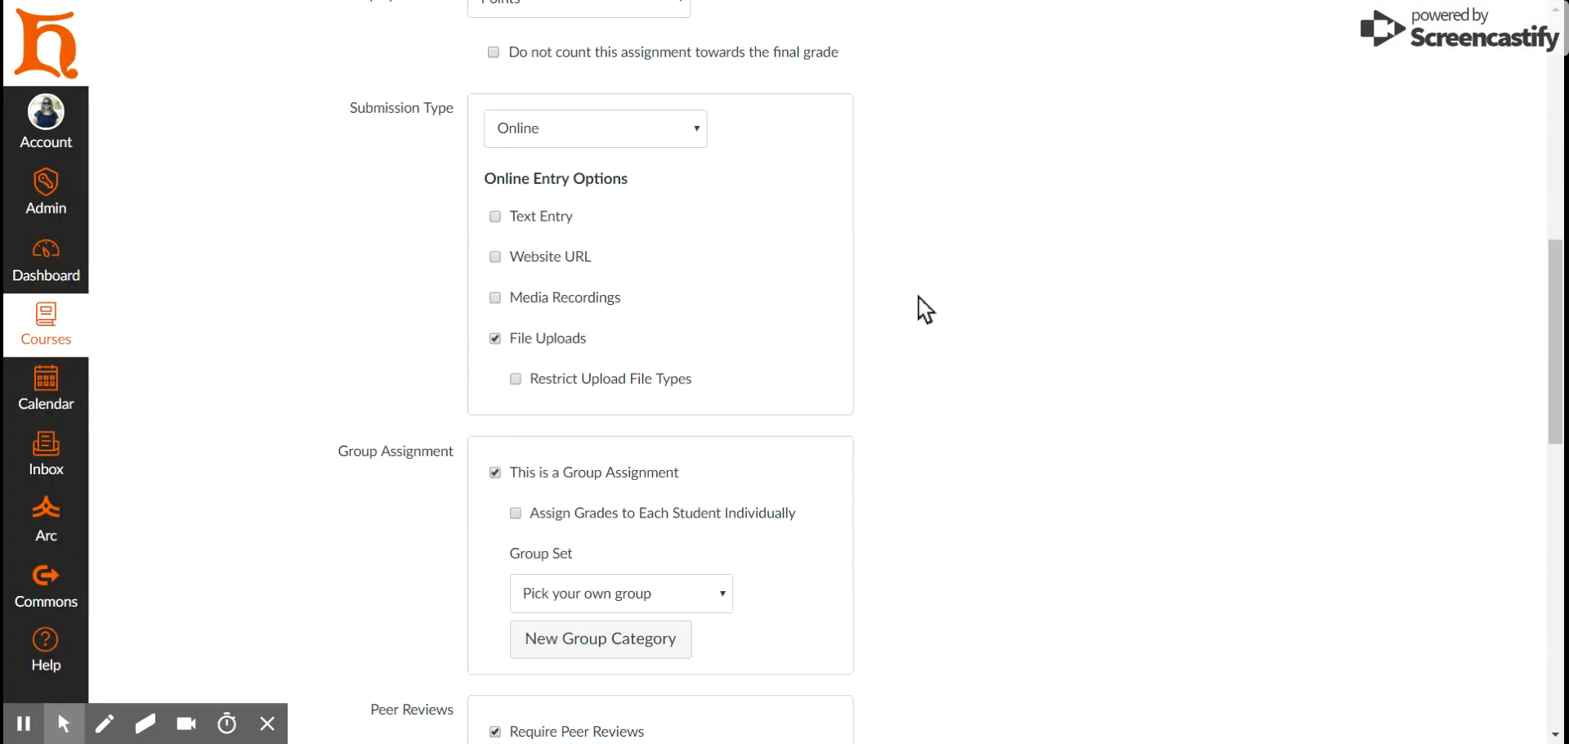
left_click(658, 130)
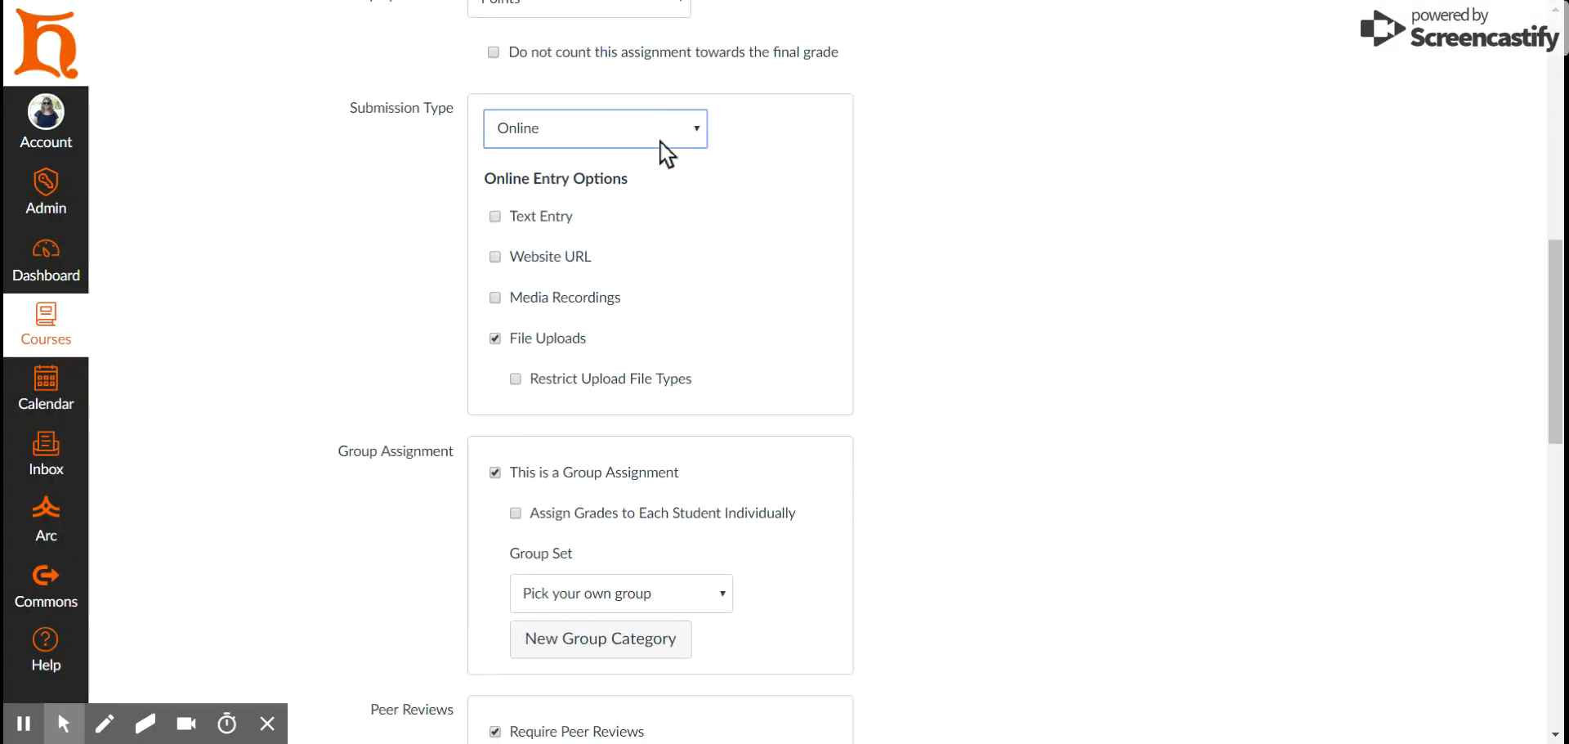
left_click(662, 163)
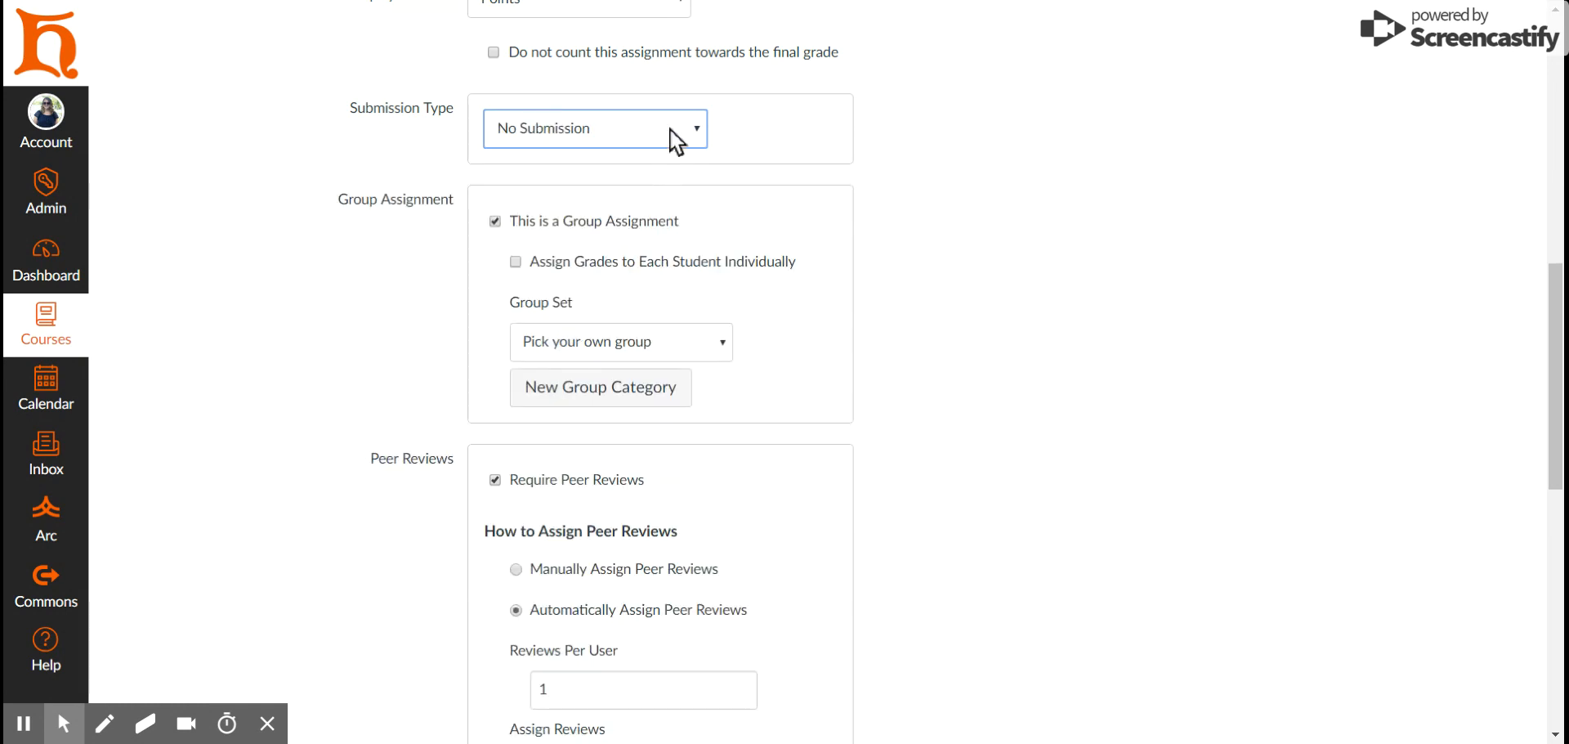
left_click(670, 144)
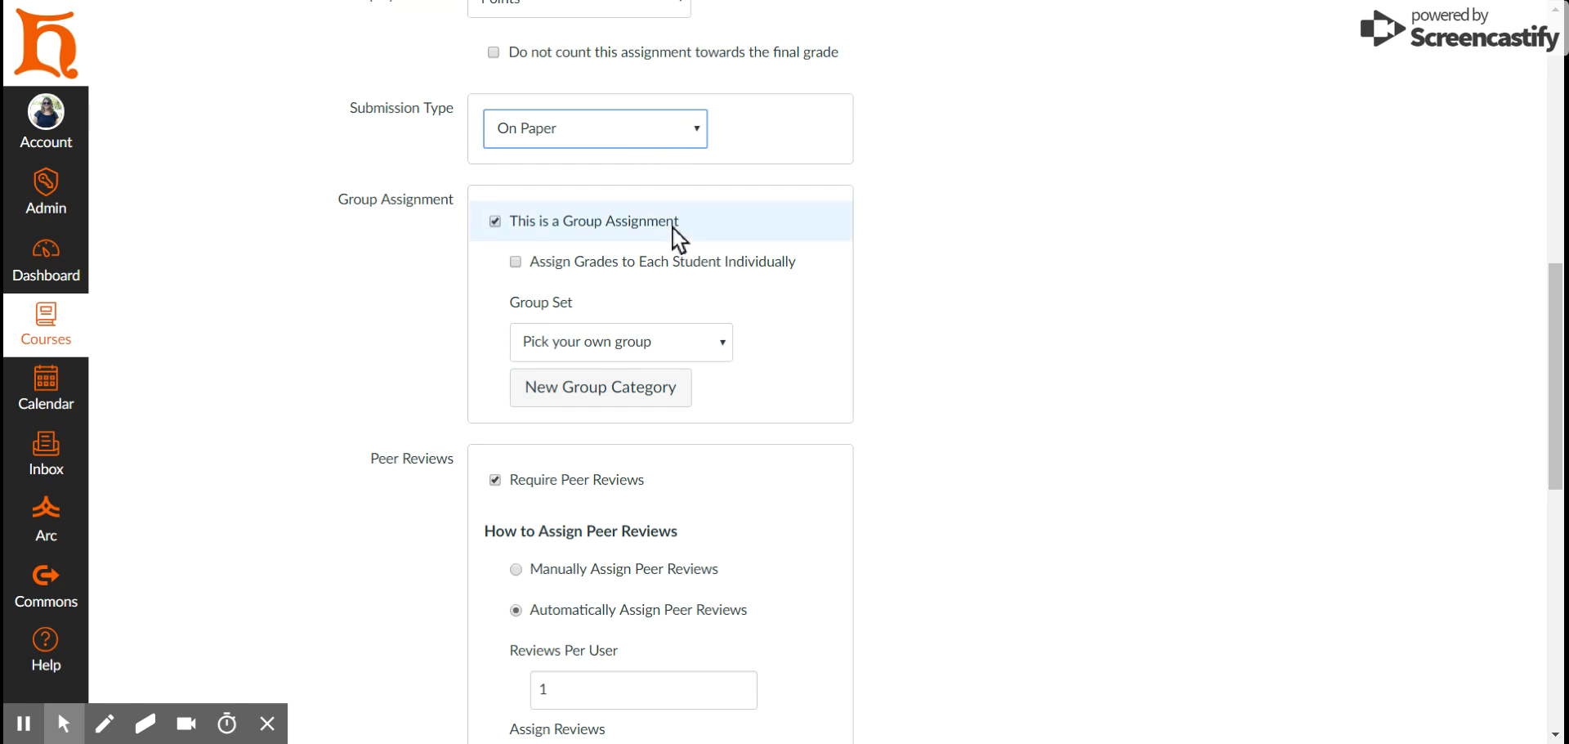
key("Down")
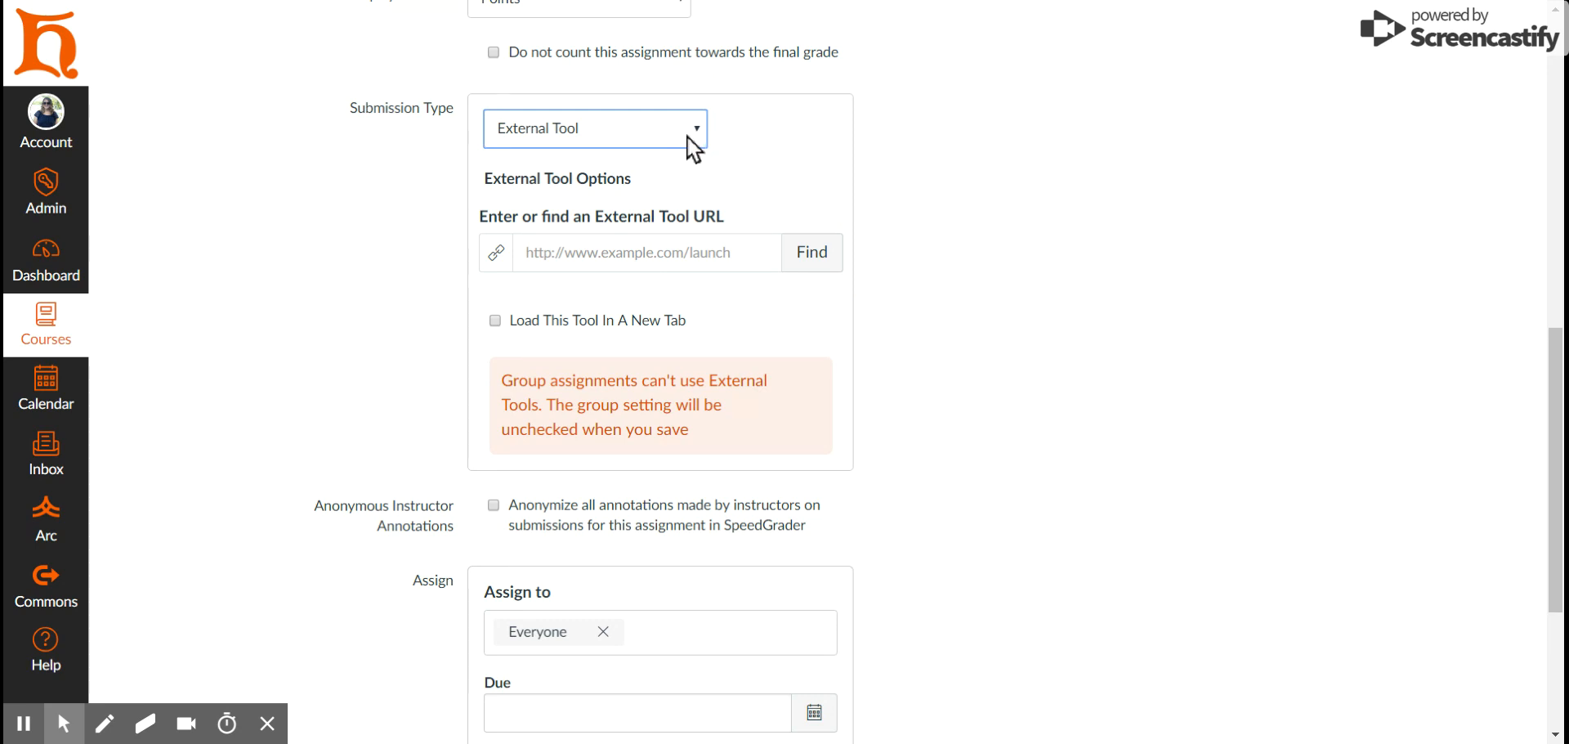
left_click(699, 170)
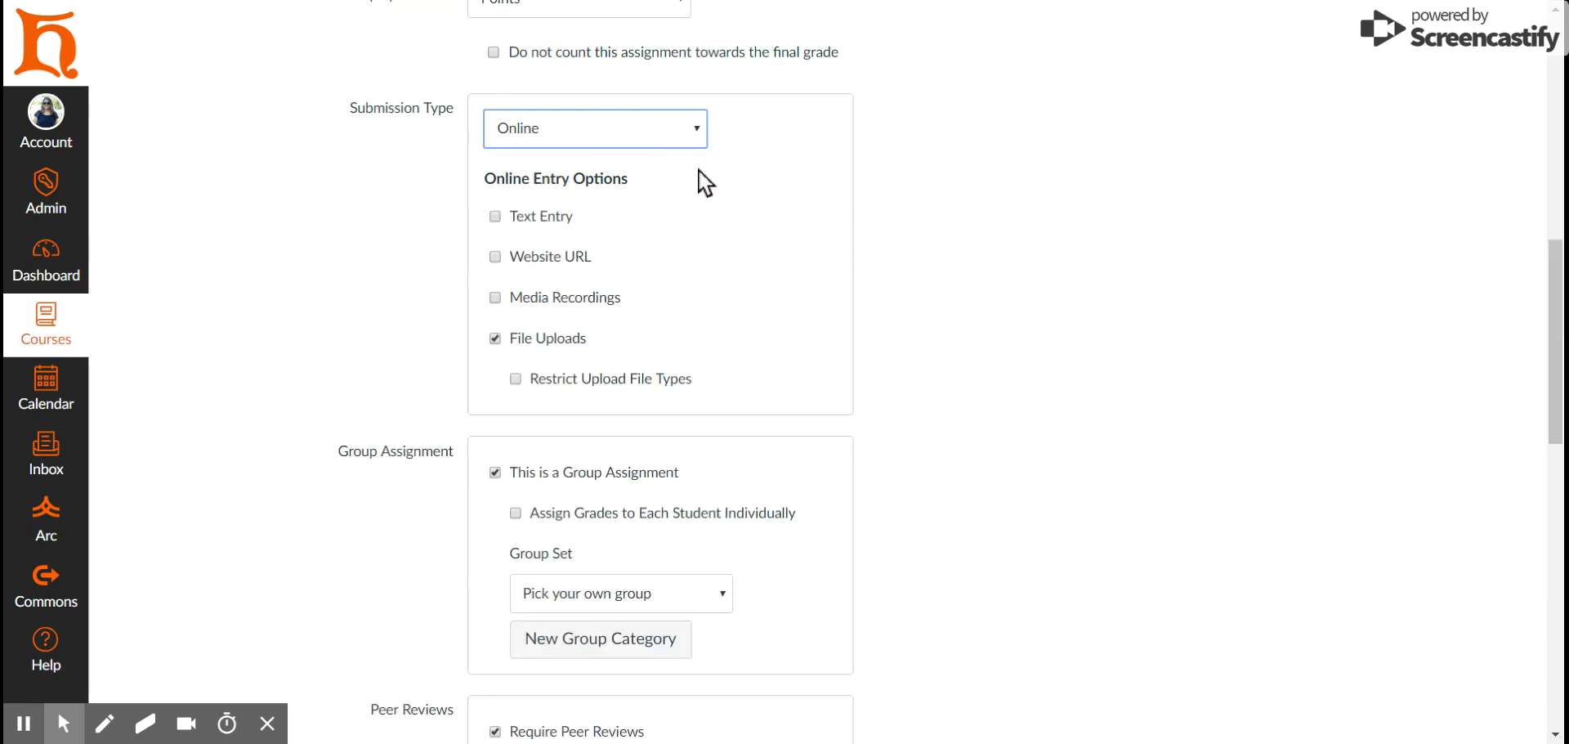
Step: Allow Text Entry as an online submission option for the assignment
left_click(582, 215)
left_click(517, 215)
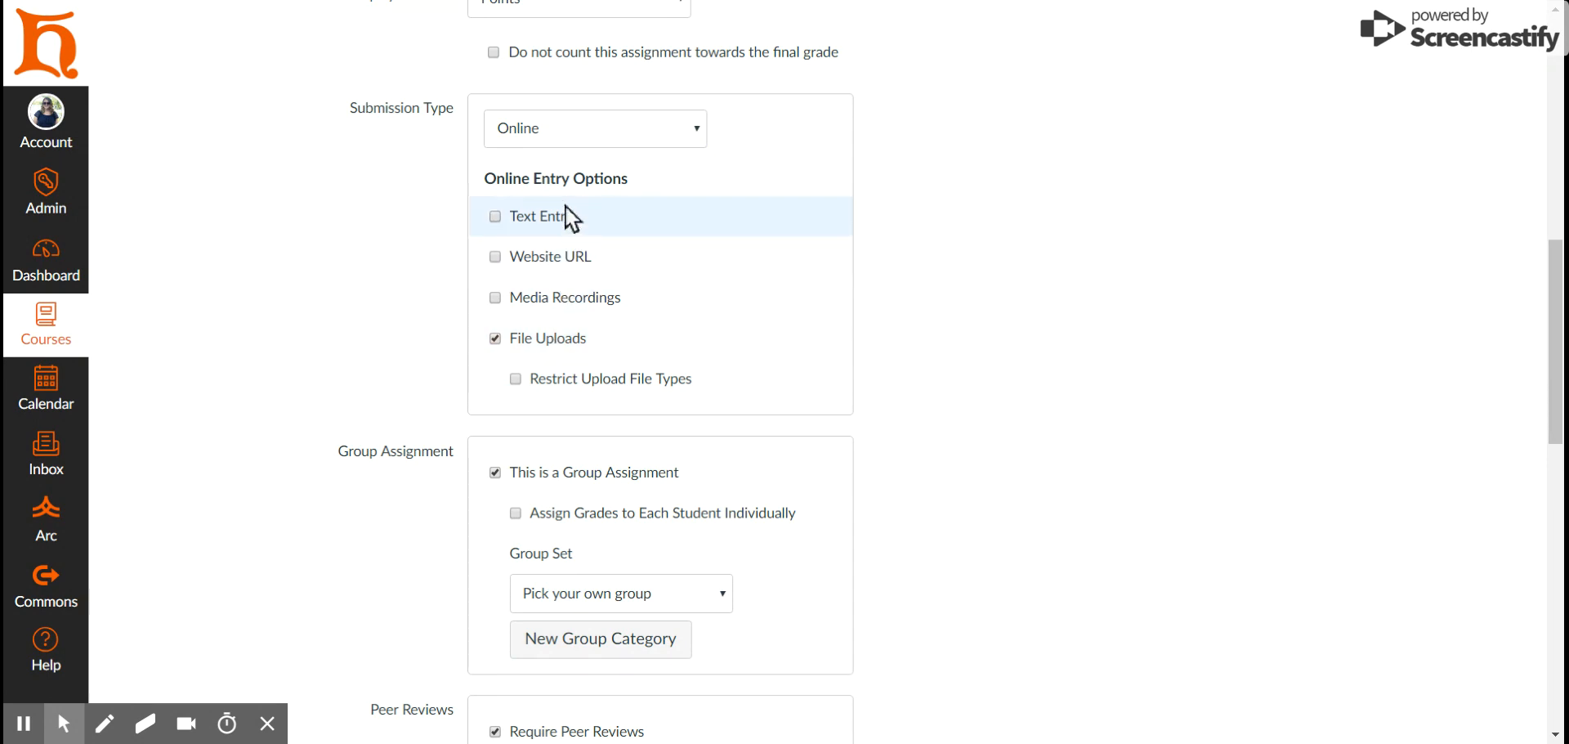
left_click(495, 217)
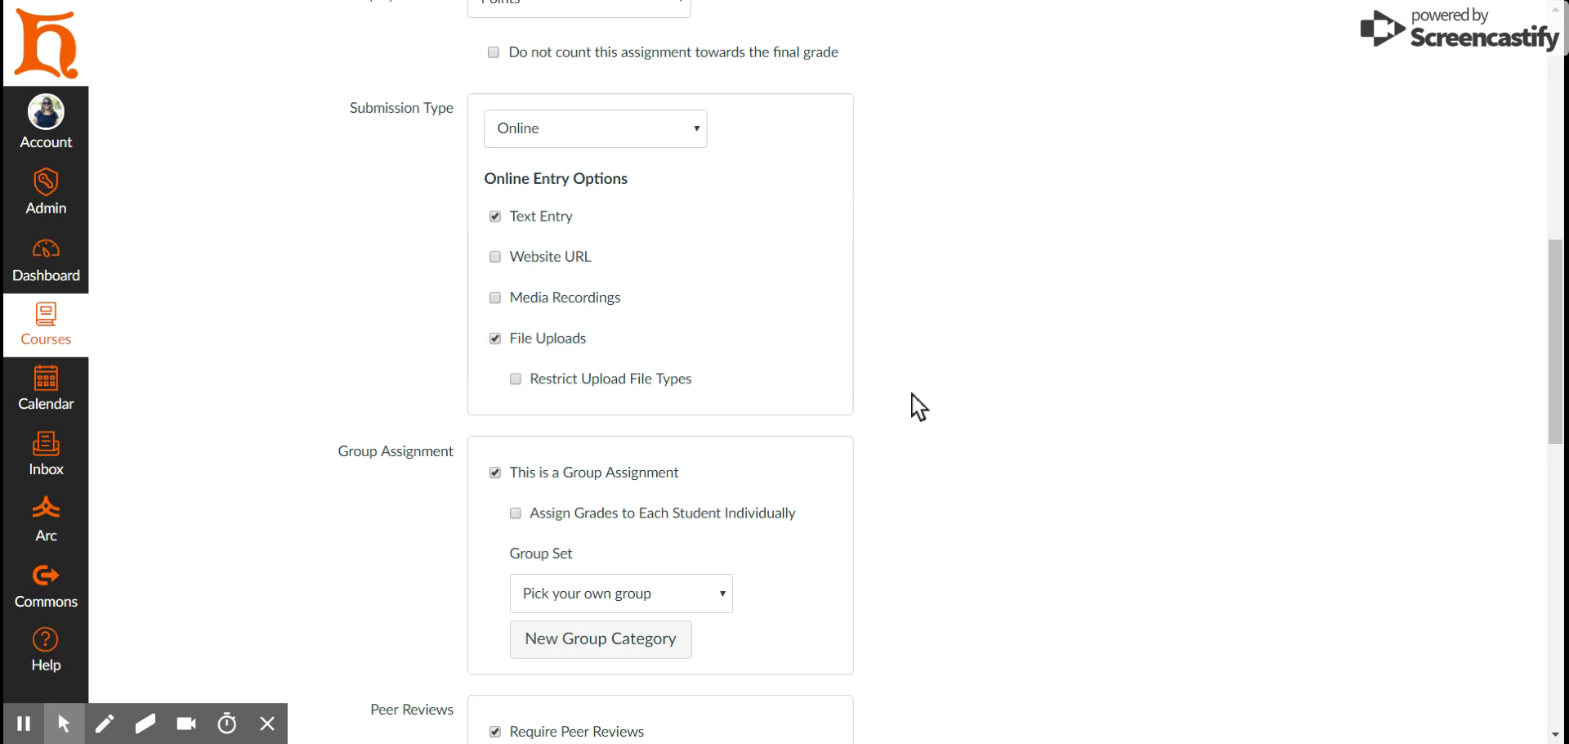
Step: Try the group assignment setting and the individual grading option, and restore both to how they were
scroll(926, 413, "down", 4)
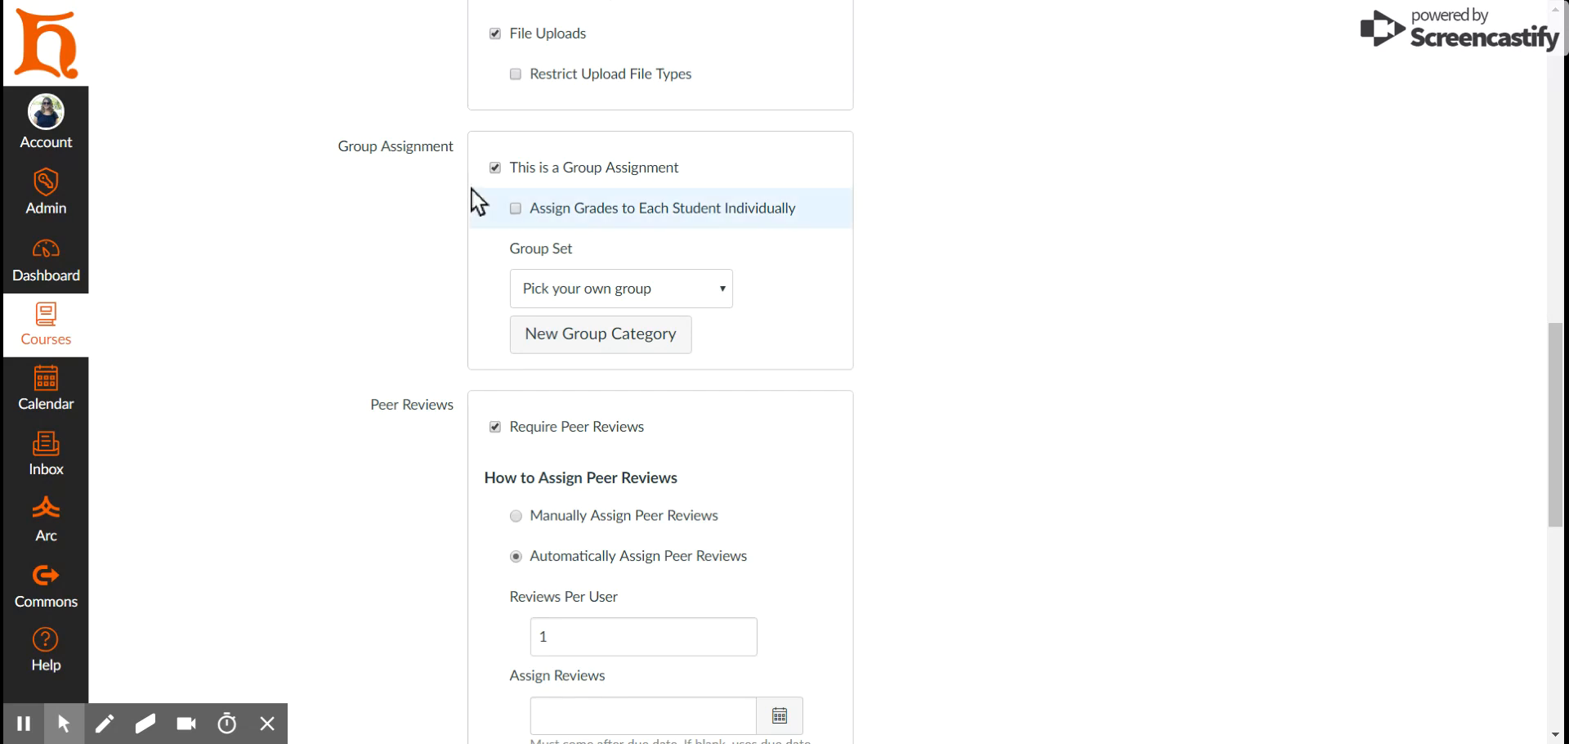
left_click(494, 166)
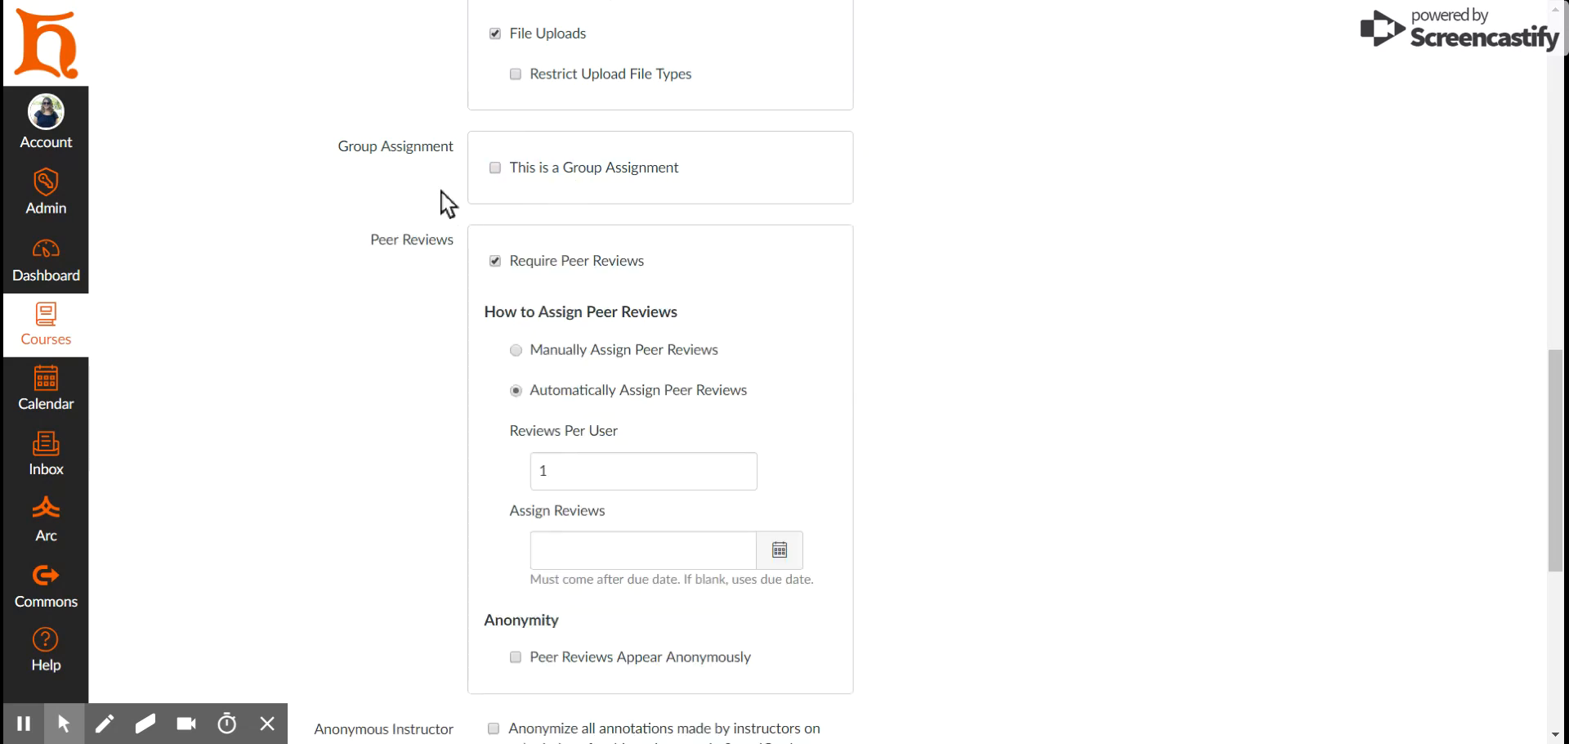
left_click(493, 166)
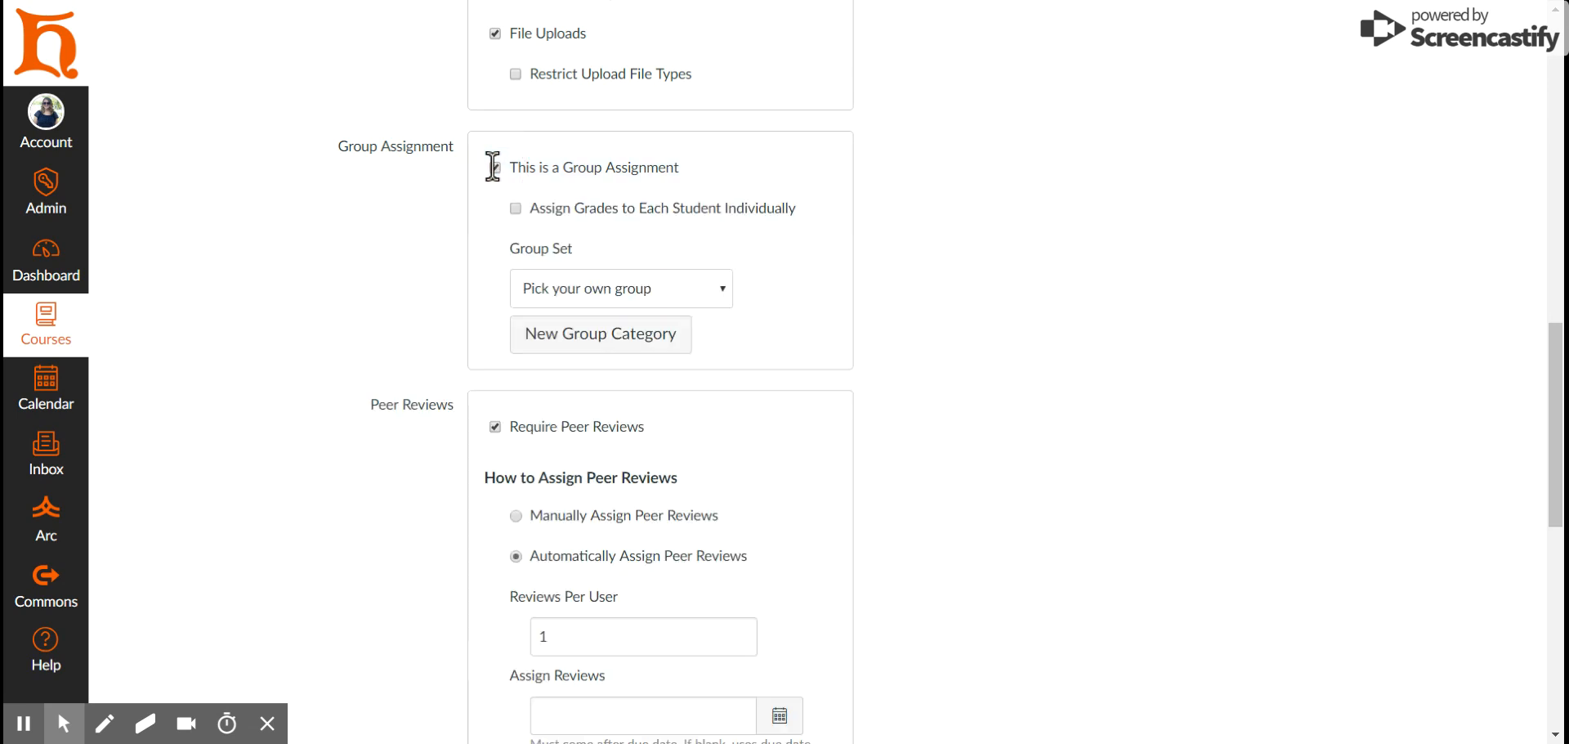
left_click(520, 209)
left_click(520, 209)
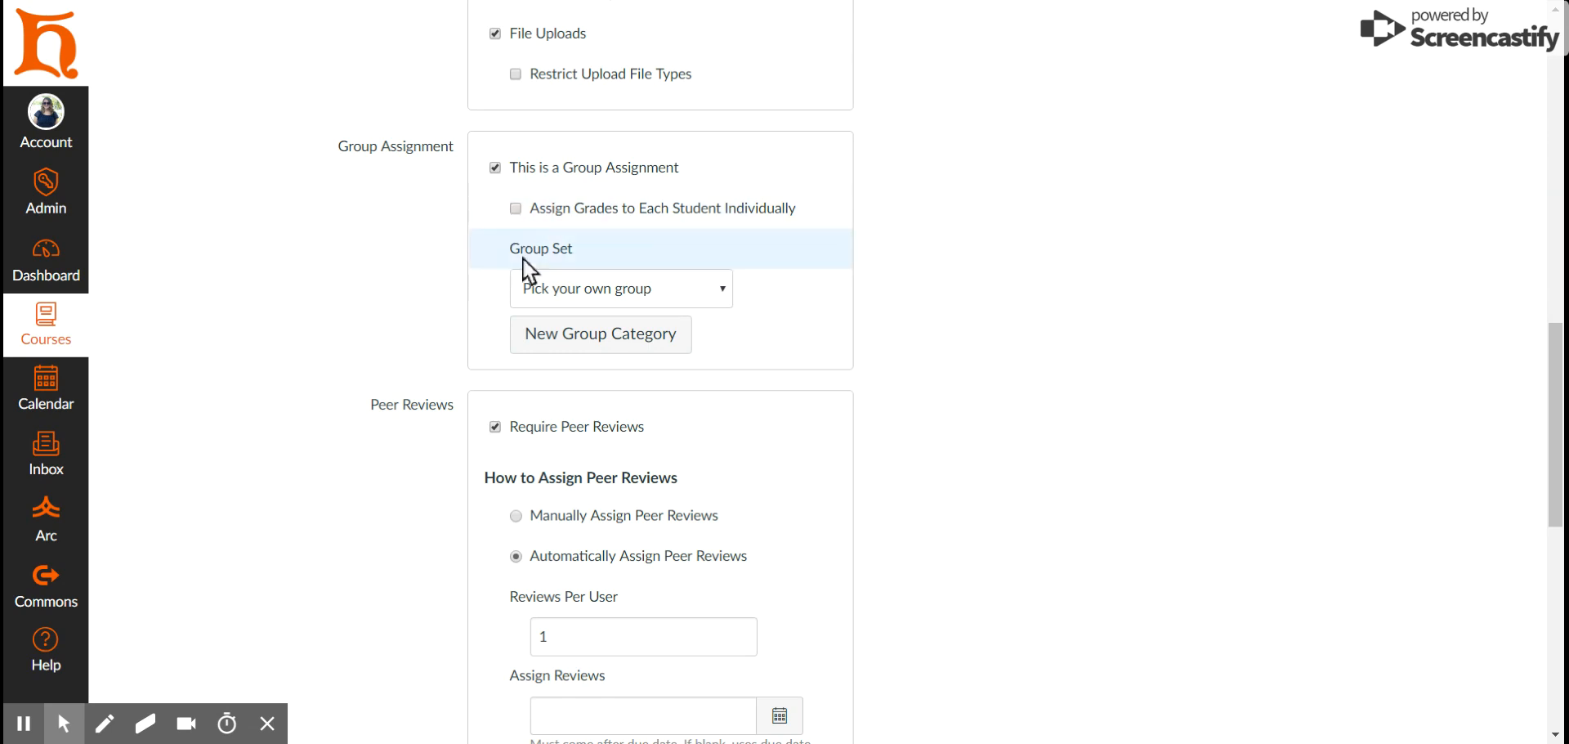
Step: Start a new group category for the assignment and name the group set Summary Group
left_click(561, 292)
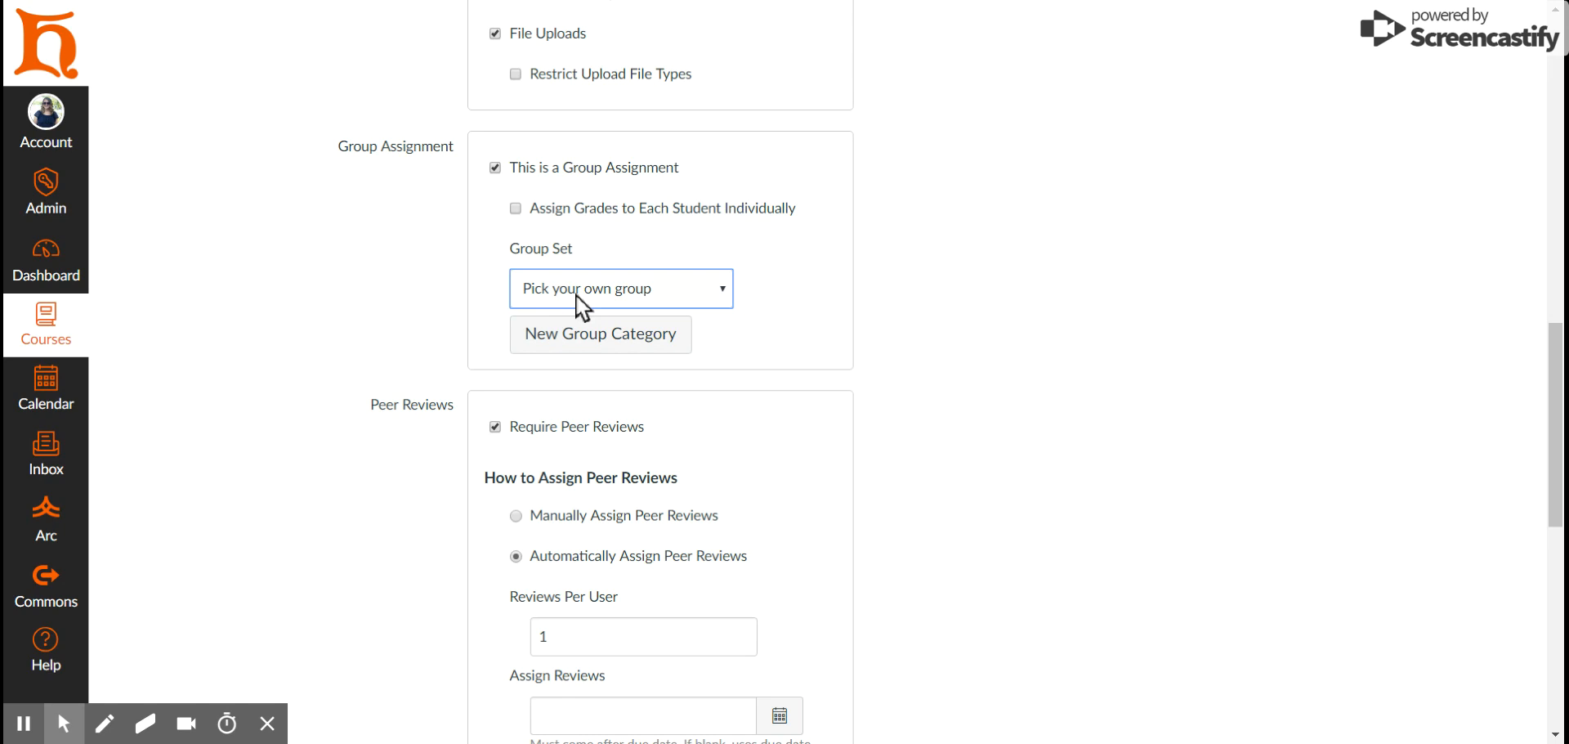
left_click(577, 337)
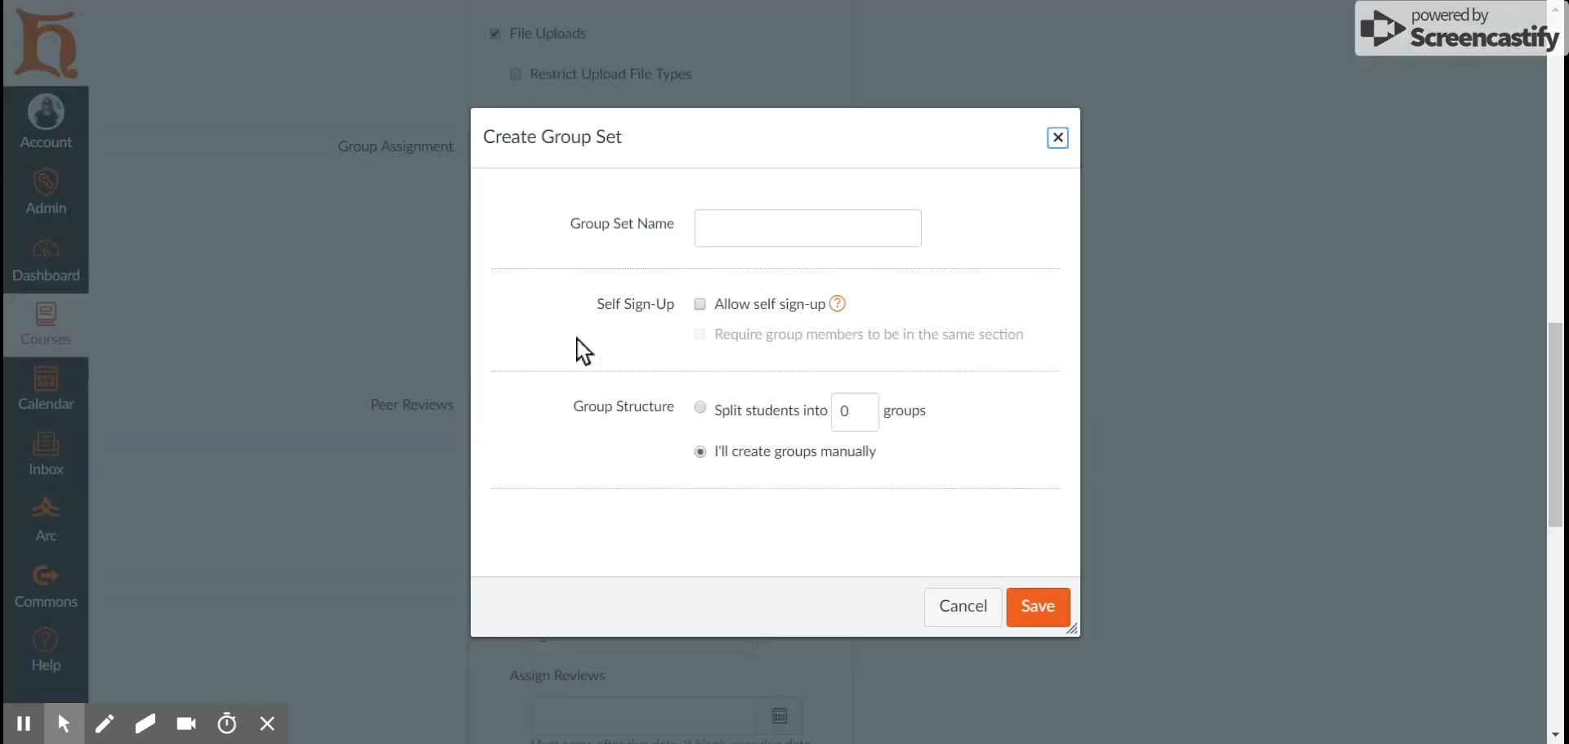
left_click(721, 229)
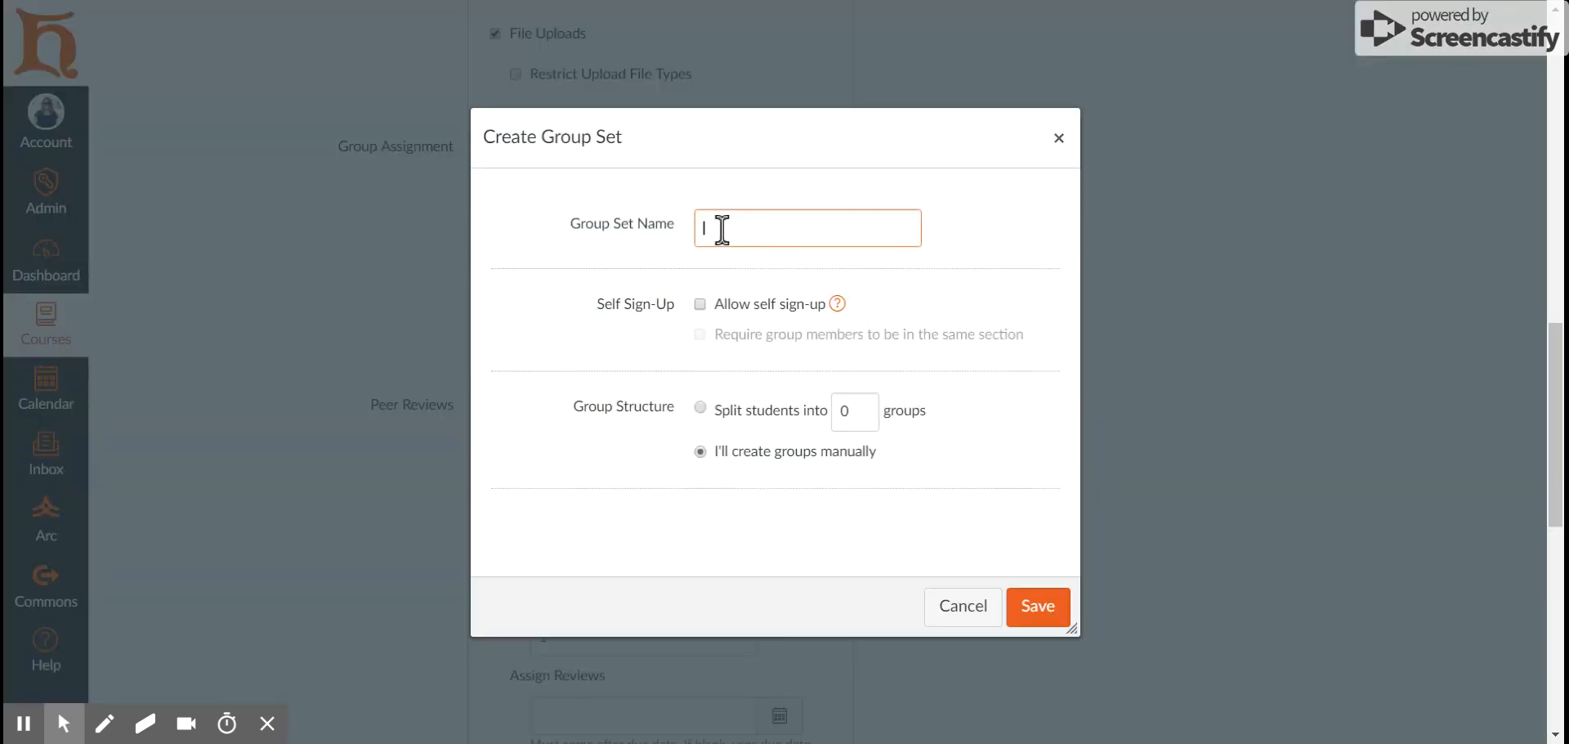
type("Summary Group")
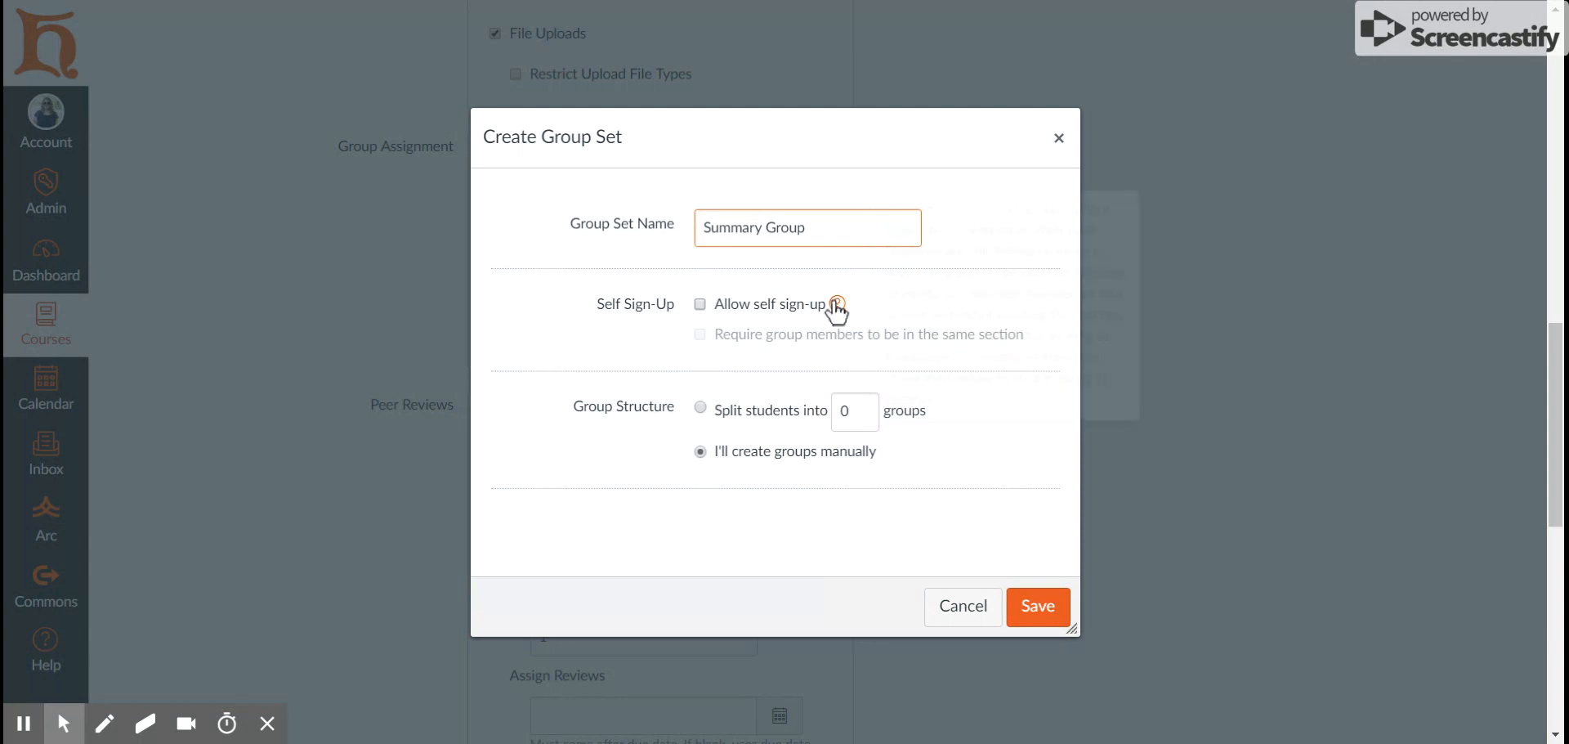
Step: Try allowing self sign-up for the group set, with 20 groups limited to 3 members each
mouse_move(839, 310)
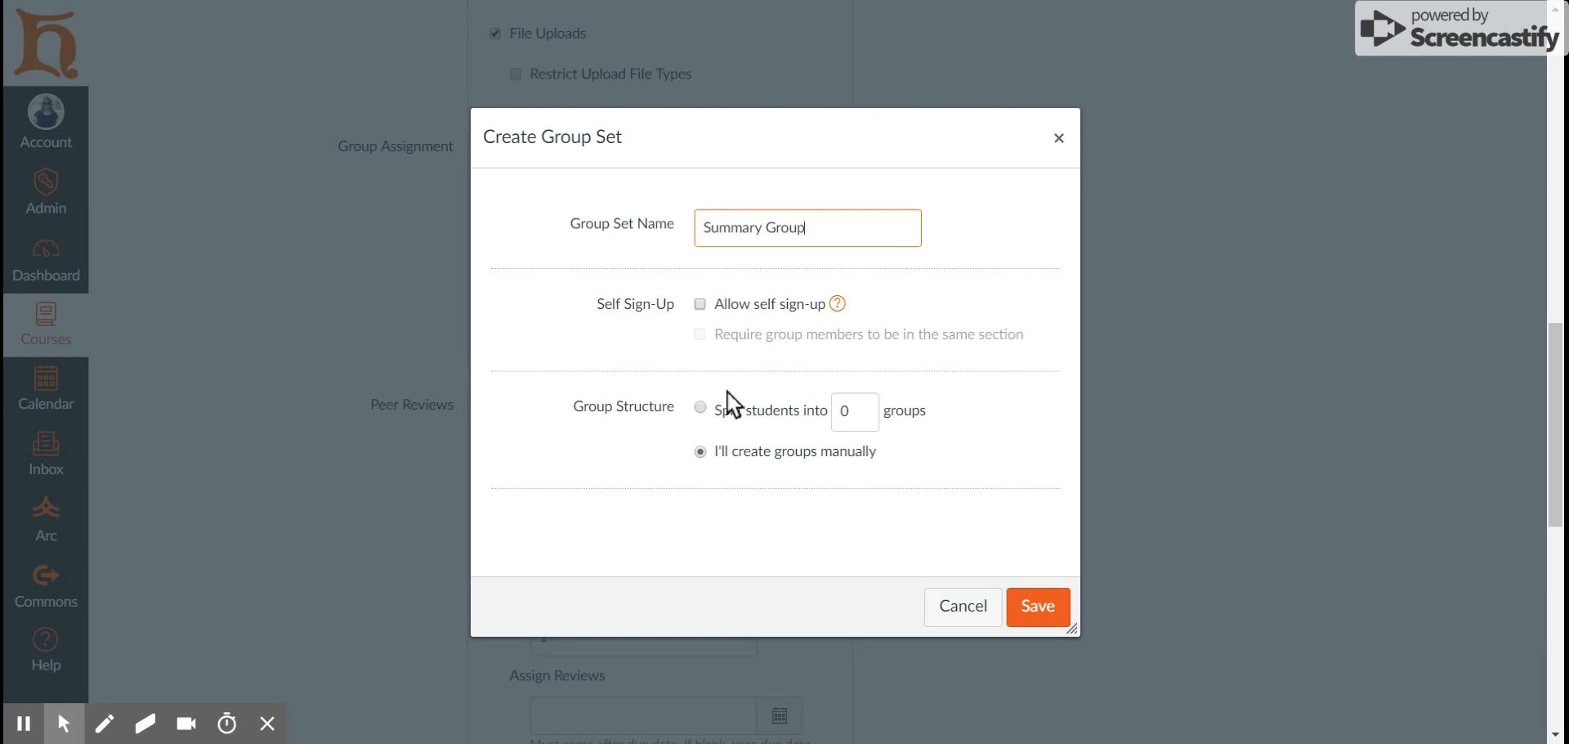
left_click(700, 303)
scroll(767, 371, "down", 2)
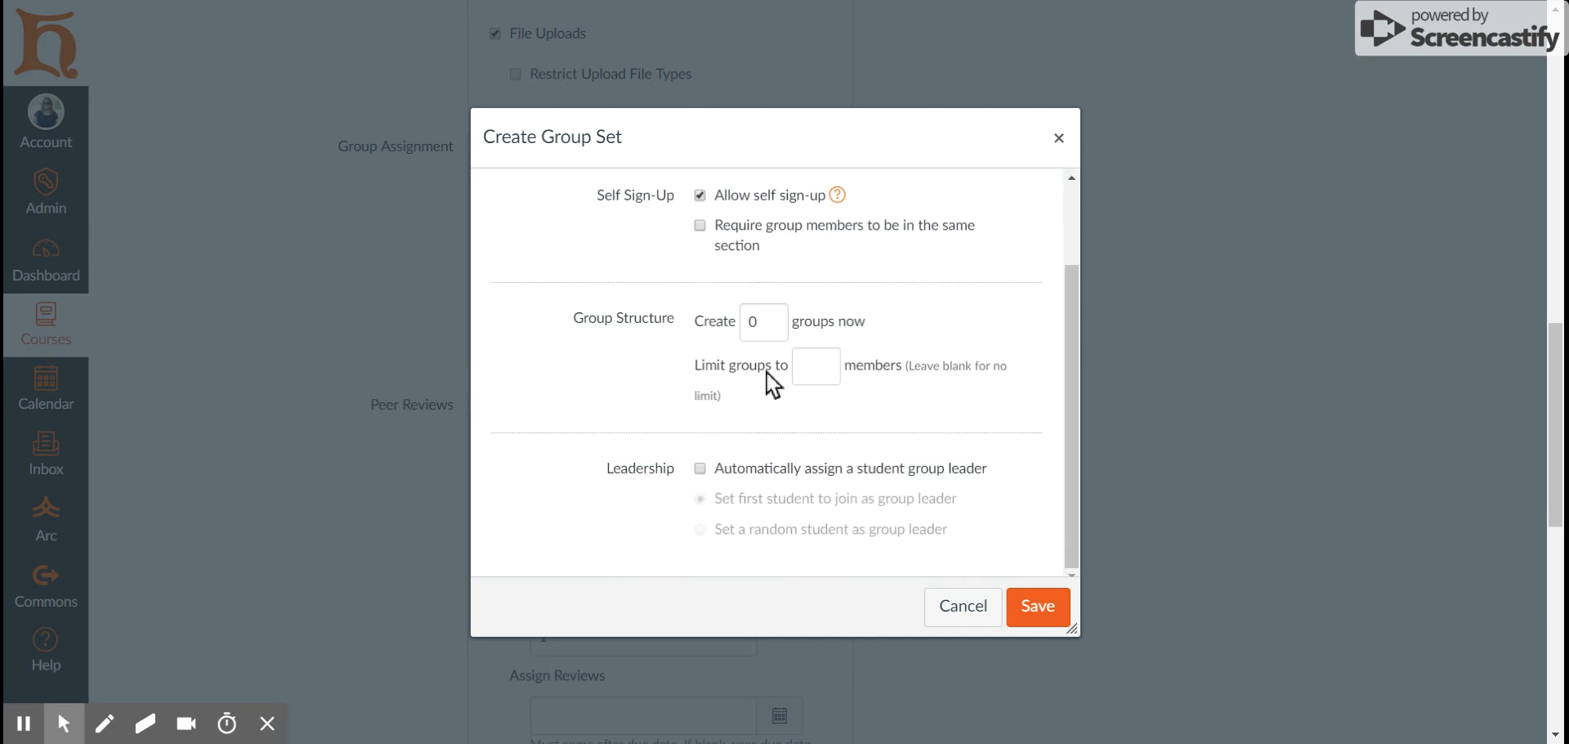
double_click(757, 324)
type("20")
left_click(825, 364)
left_click(825, 364)
left_click(825, 365)
left_click(887, 413)
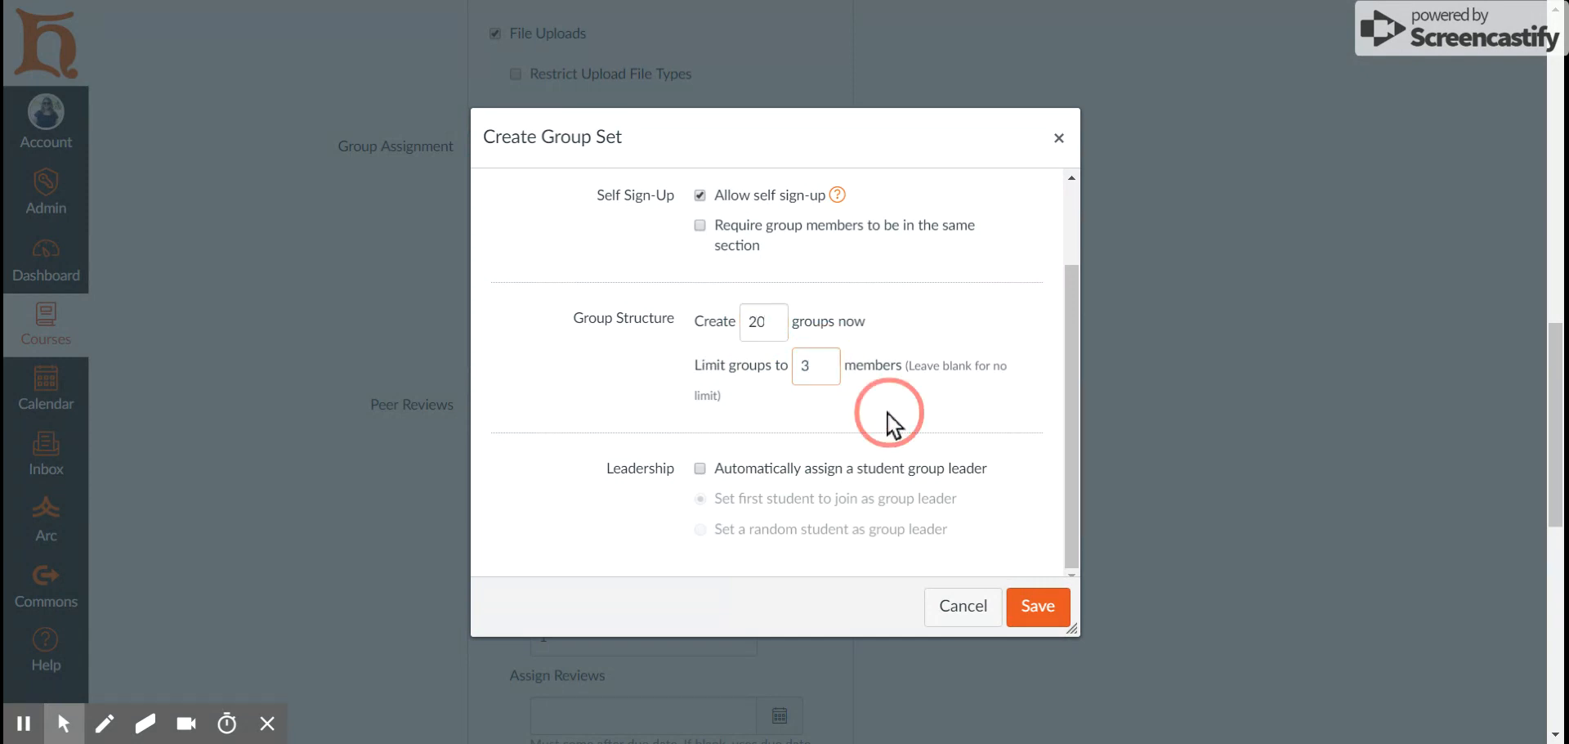
Step: Try automatically assigning a student group leader, and turn self sign-up back off for the group set
scroll(891, 494, "down", 1)
scroll(845, 442, "up", 1)
scroll(845, 441, "down", 1)
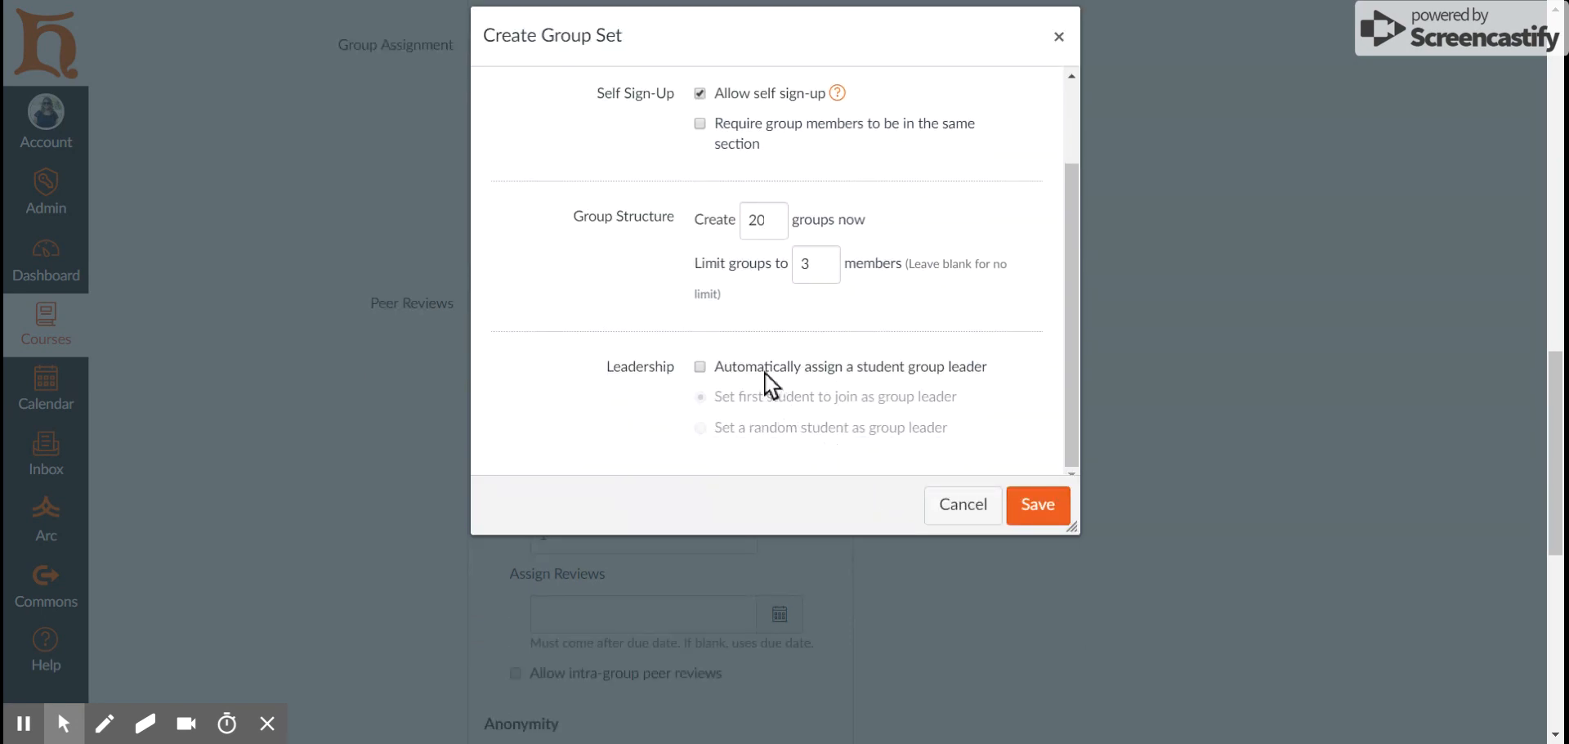
left_click(700, 367)
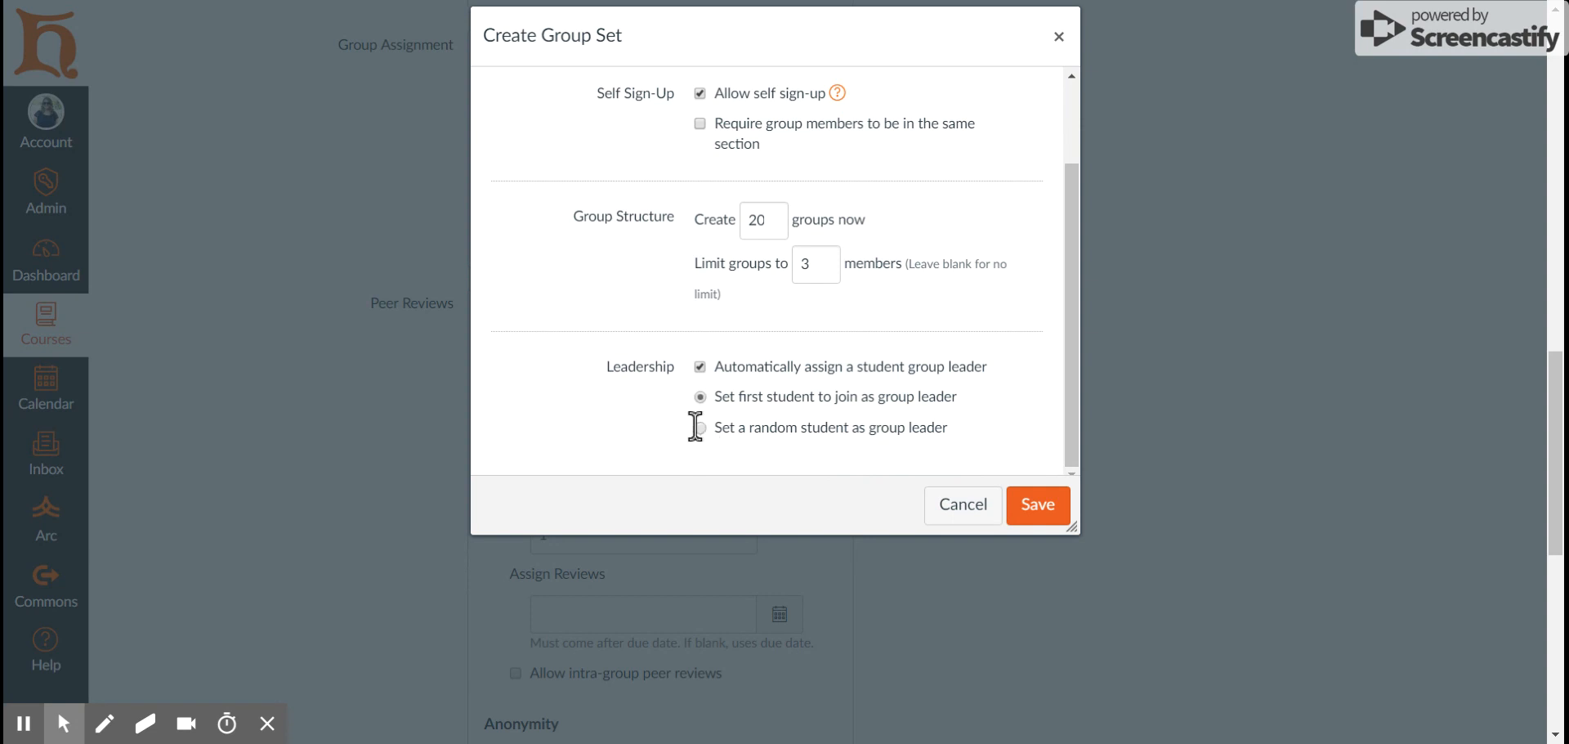
left_click(700, 366)
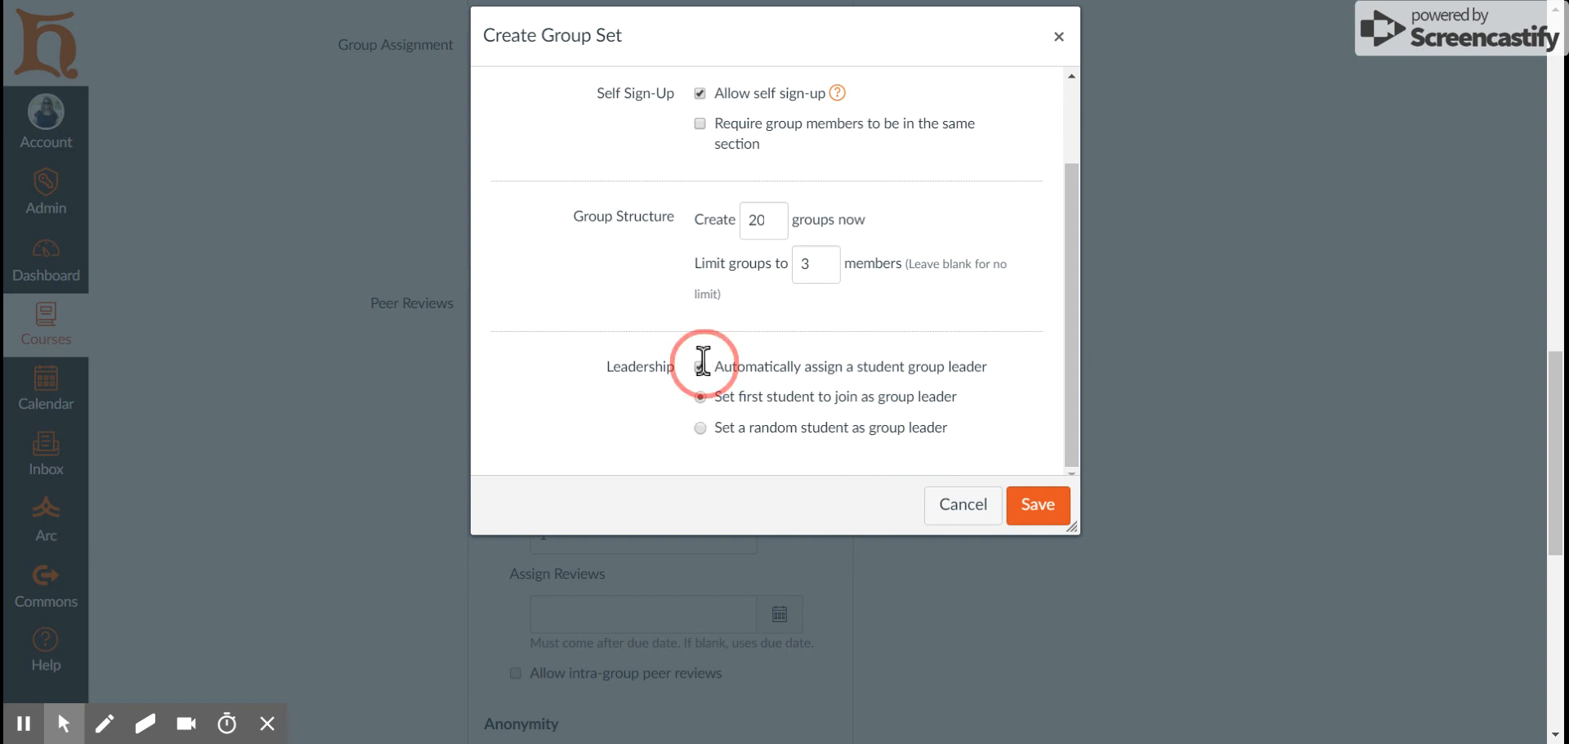
scroll(756, 344, "up", 1)
left_click(701, 197)
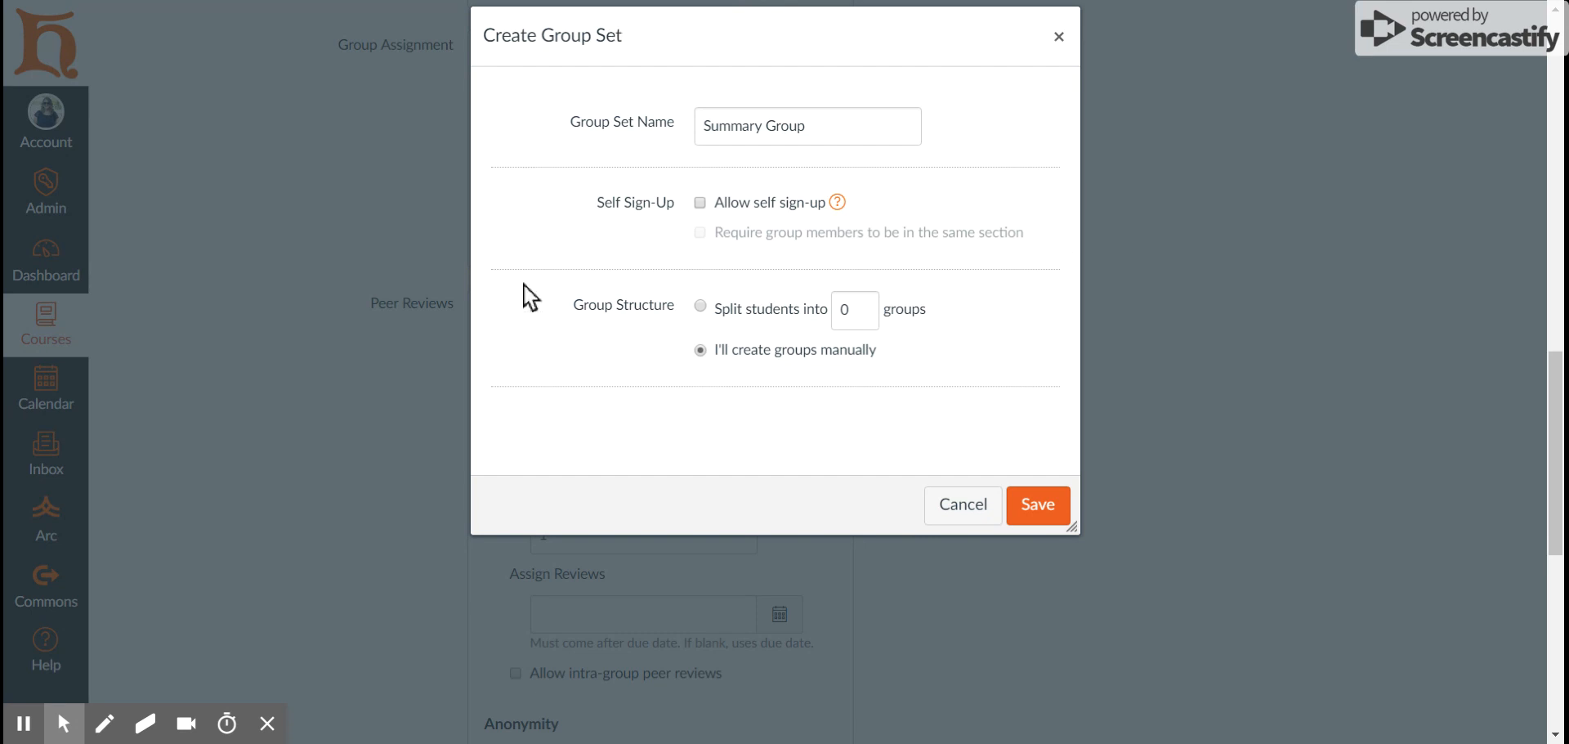
Step: Save the group set with manually created groups and keep the assignment marked as a group assignment
left_click(1052, 506)
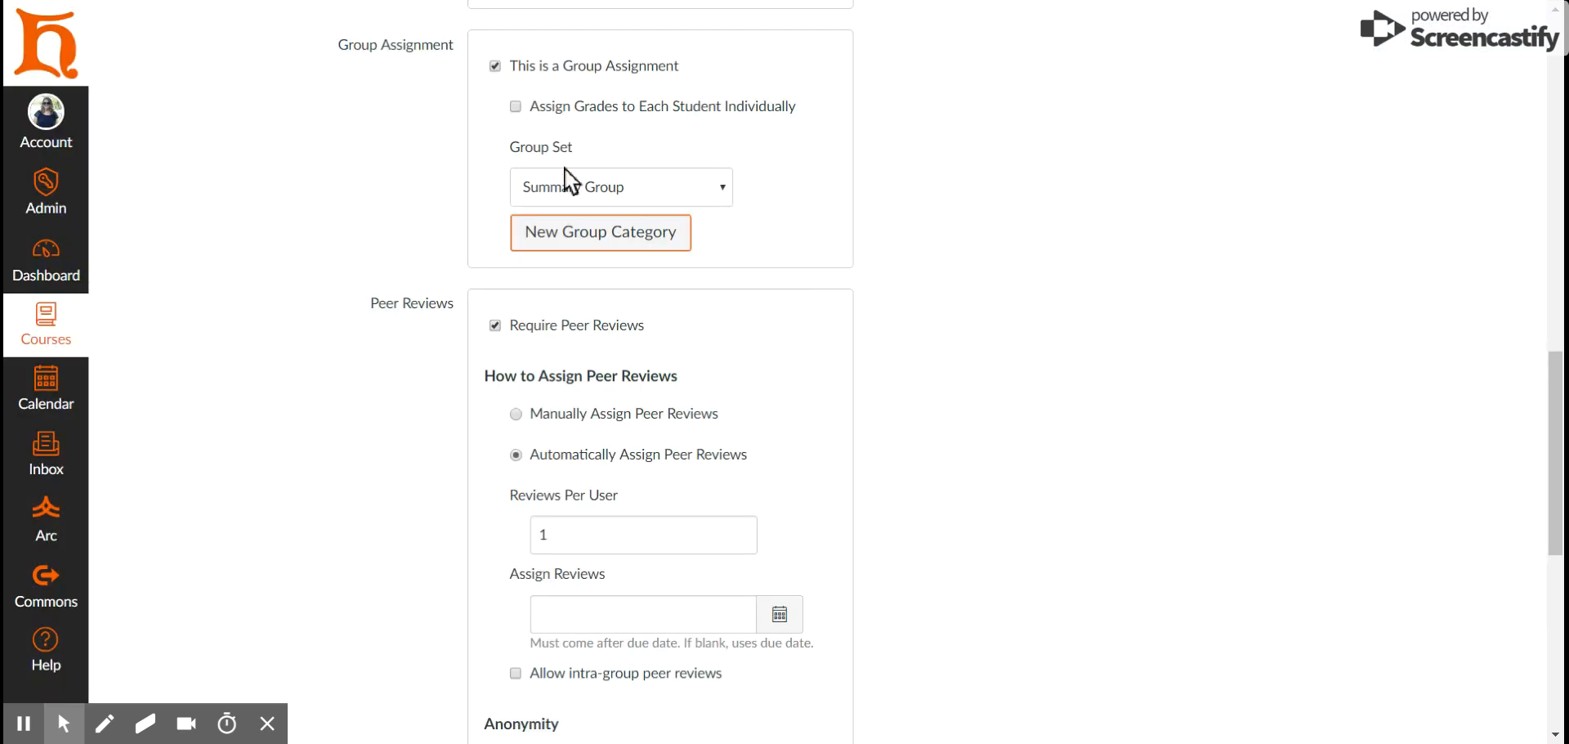
left_click(495, 66)
left_click(495, 66)
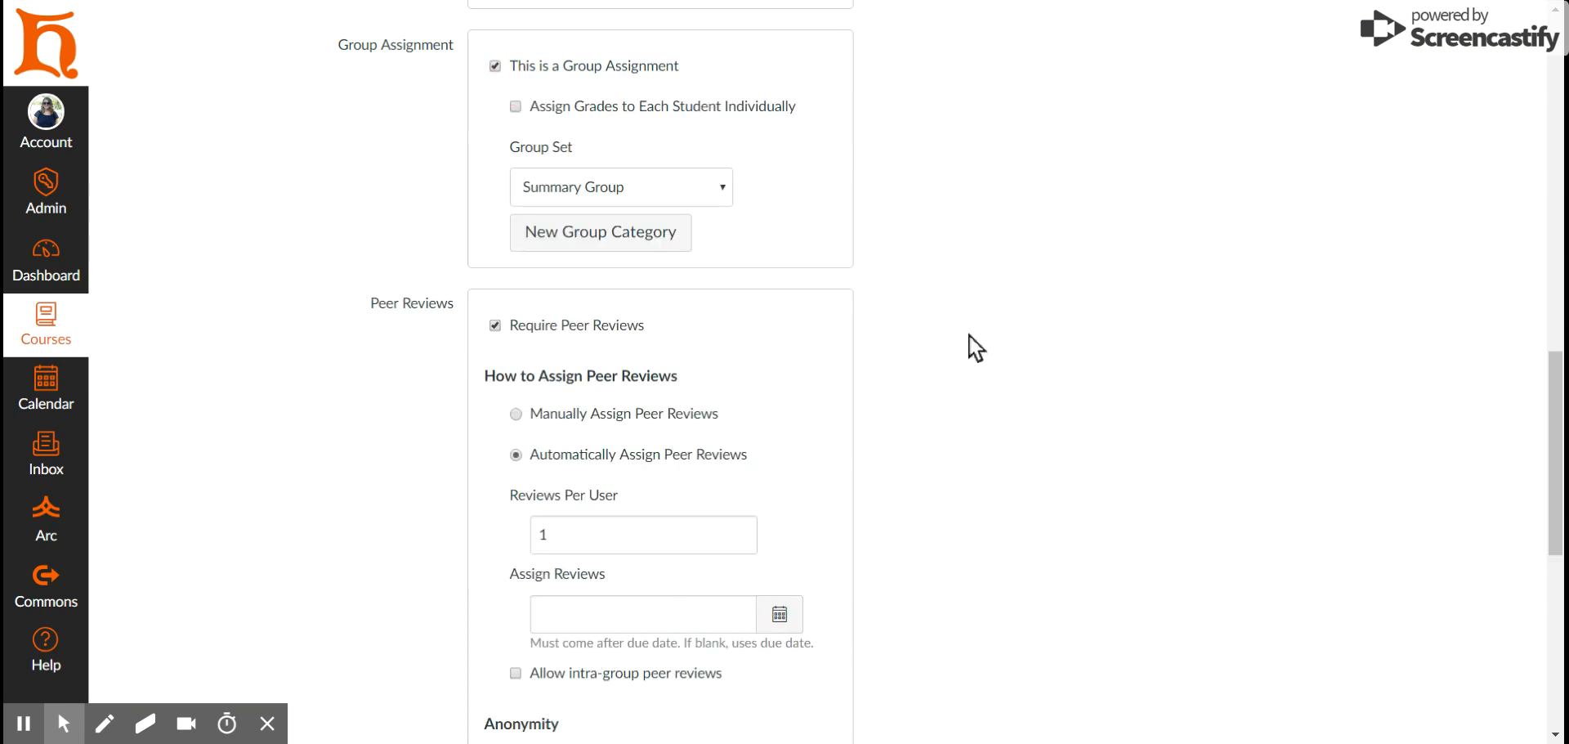
Step: Try turning off required peer reviews and assigning them manually, and restore the requirement with automatic assignment
scroll(968, 449, "down", 3)
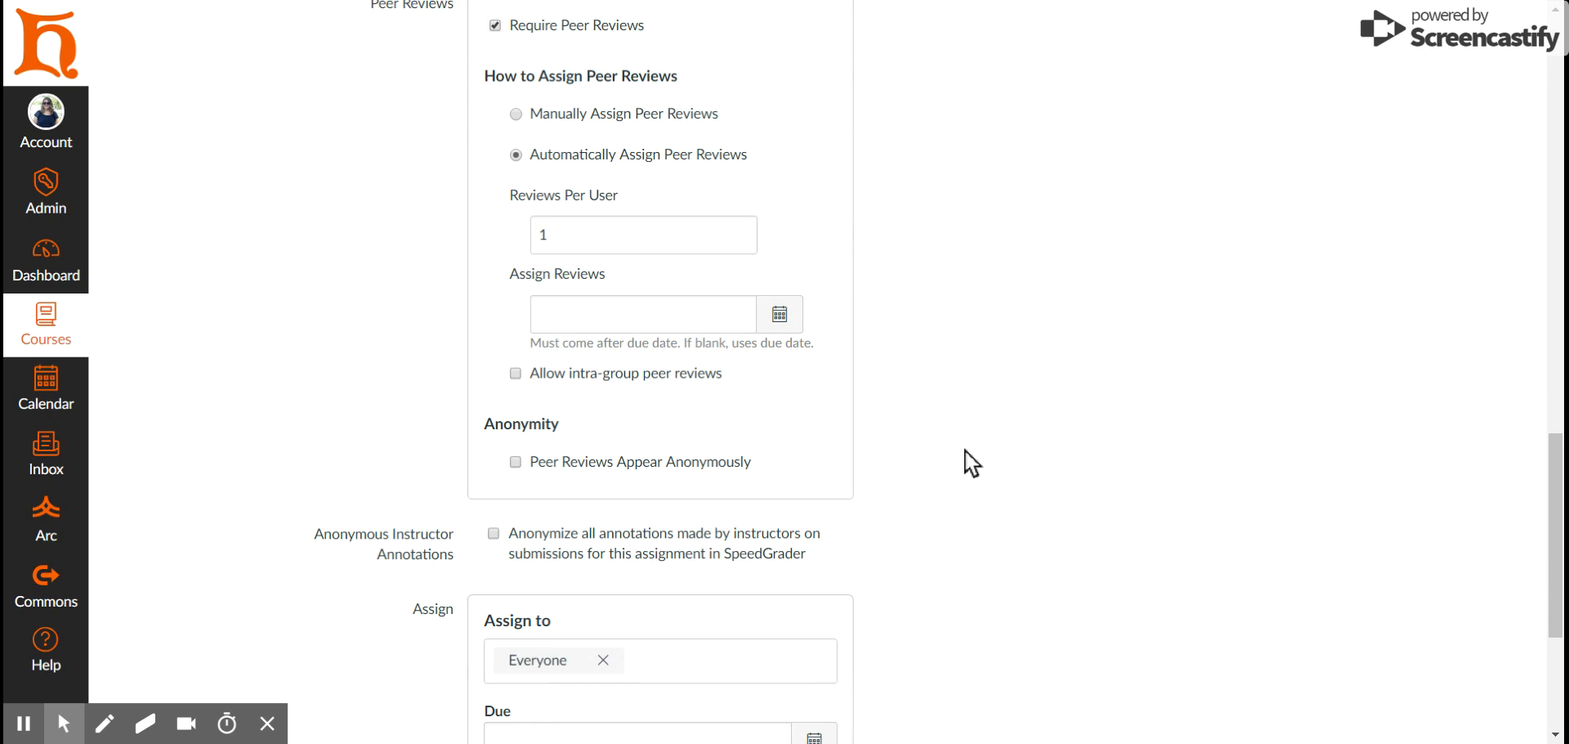
scroll(965, 449, "up", 1)
left_click(493, 123)
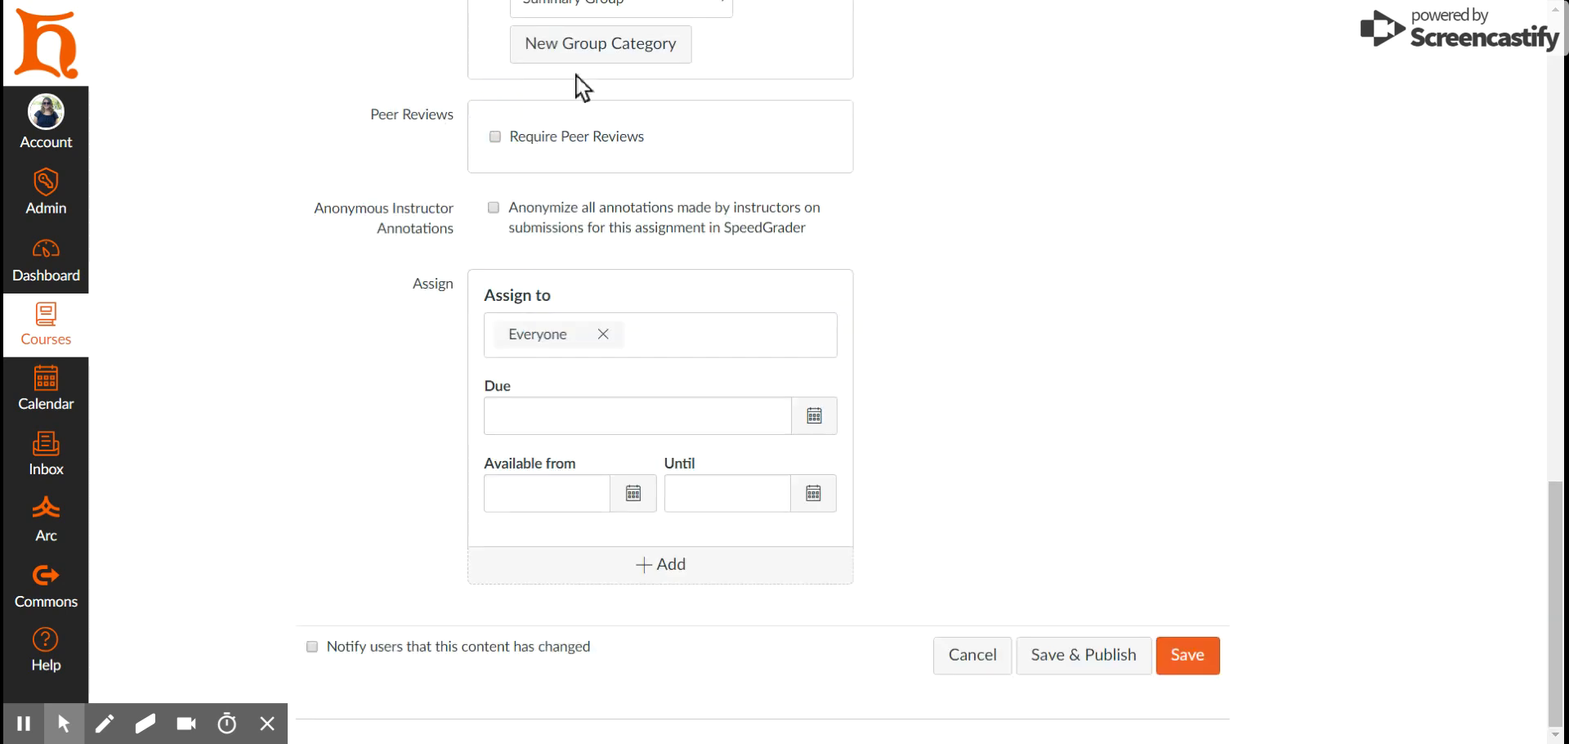
left_click(496, 136)
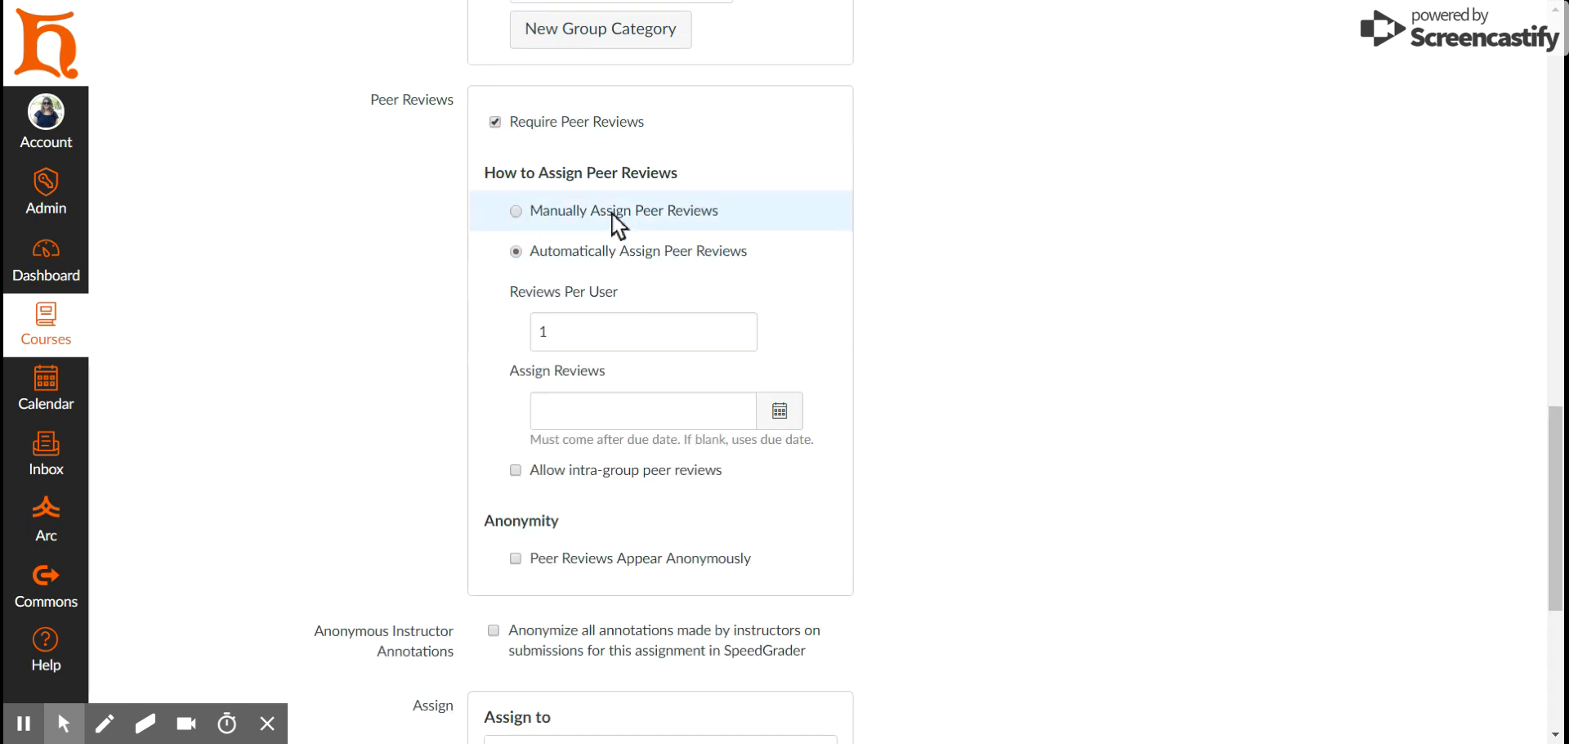
left_click(635, 212)
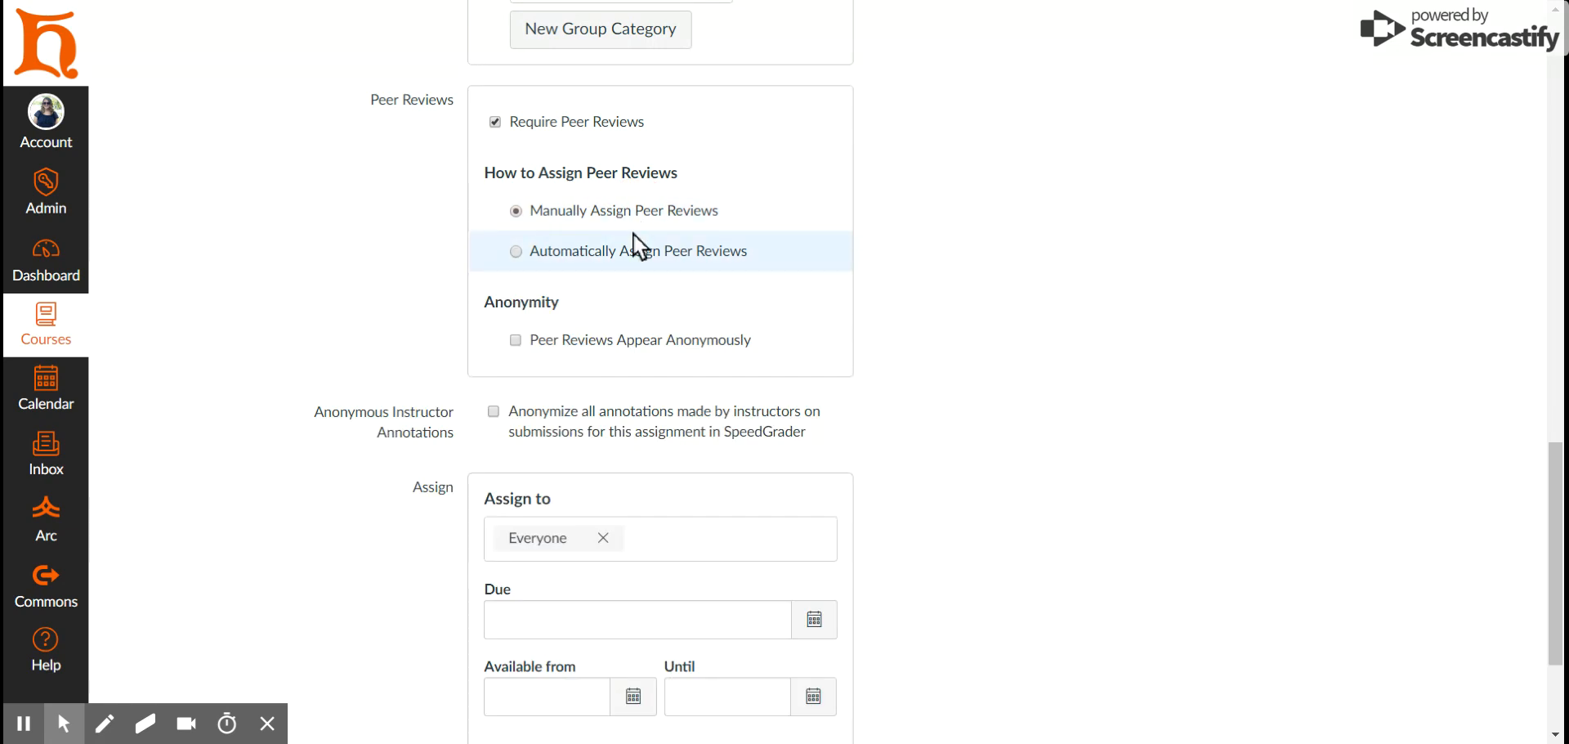
left_click(633, 251)
Step: Set the peer reviews to 2 per user and their assign date to Jul 23, 2018
scroll(654, 273, "down", 1)
left_click(626, 235)
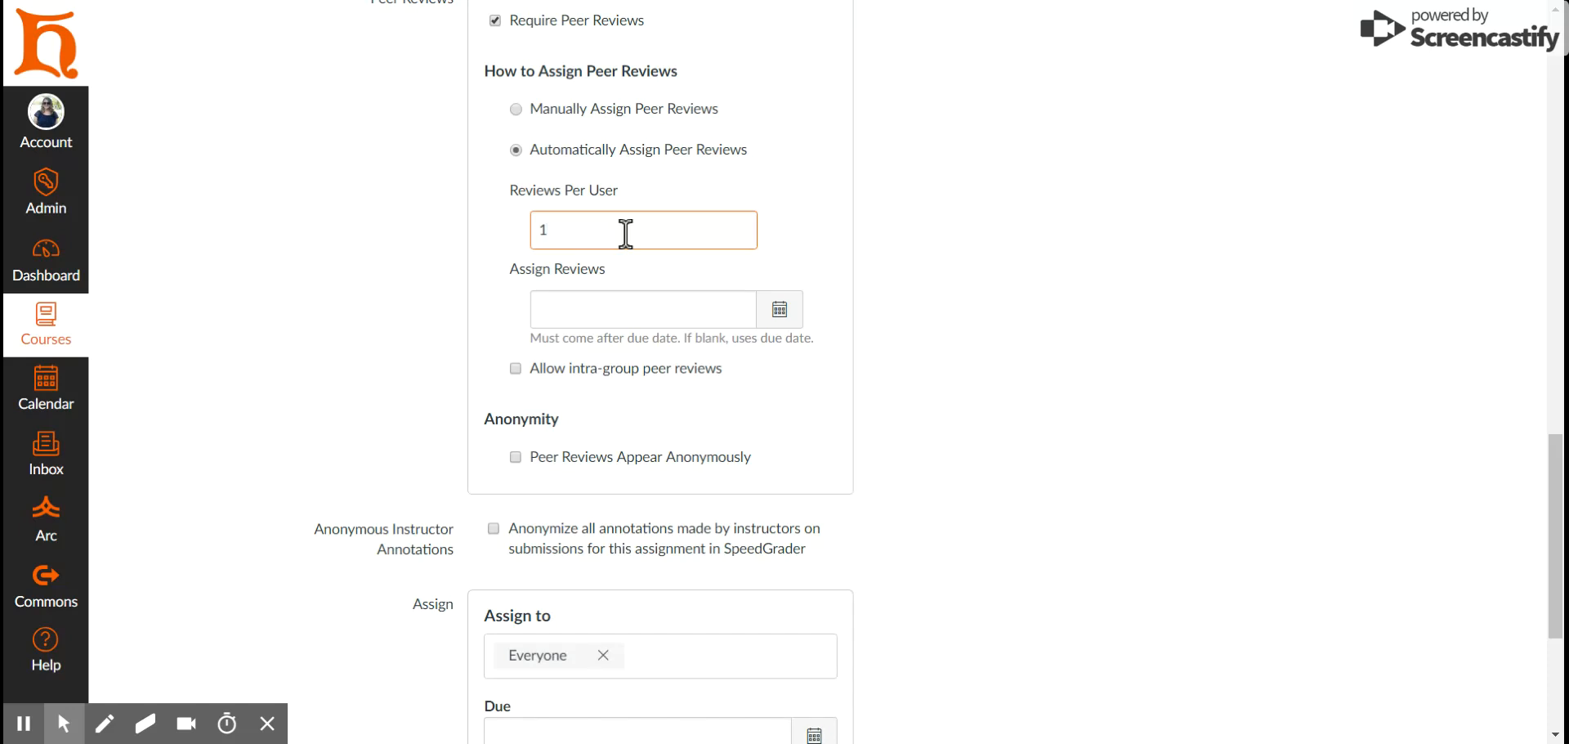
left_click_drag(623, 235, 514, 231)
type("2")
left_click(780, 309)
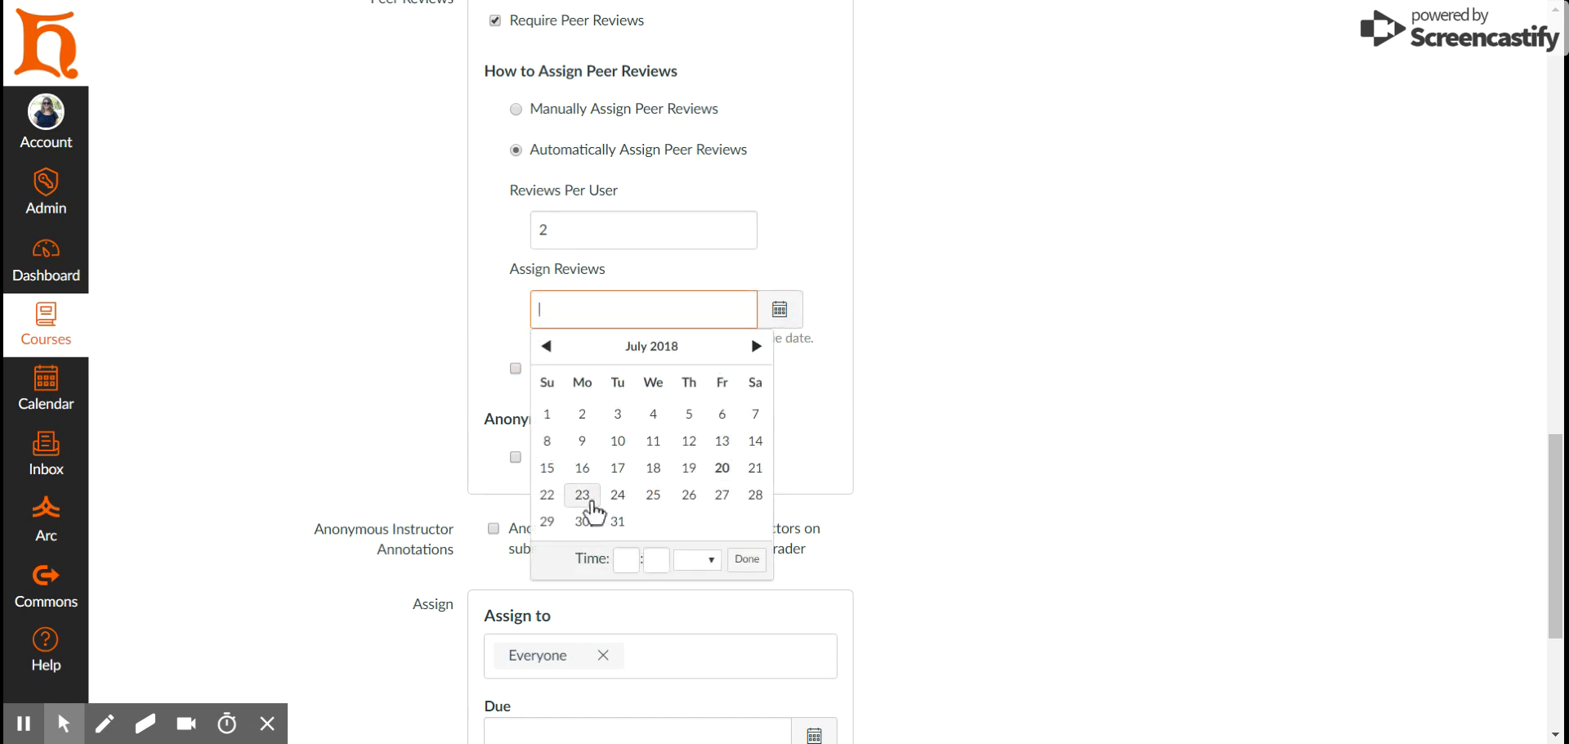
left_click(582, 494)
left_click(909, 404)
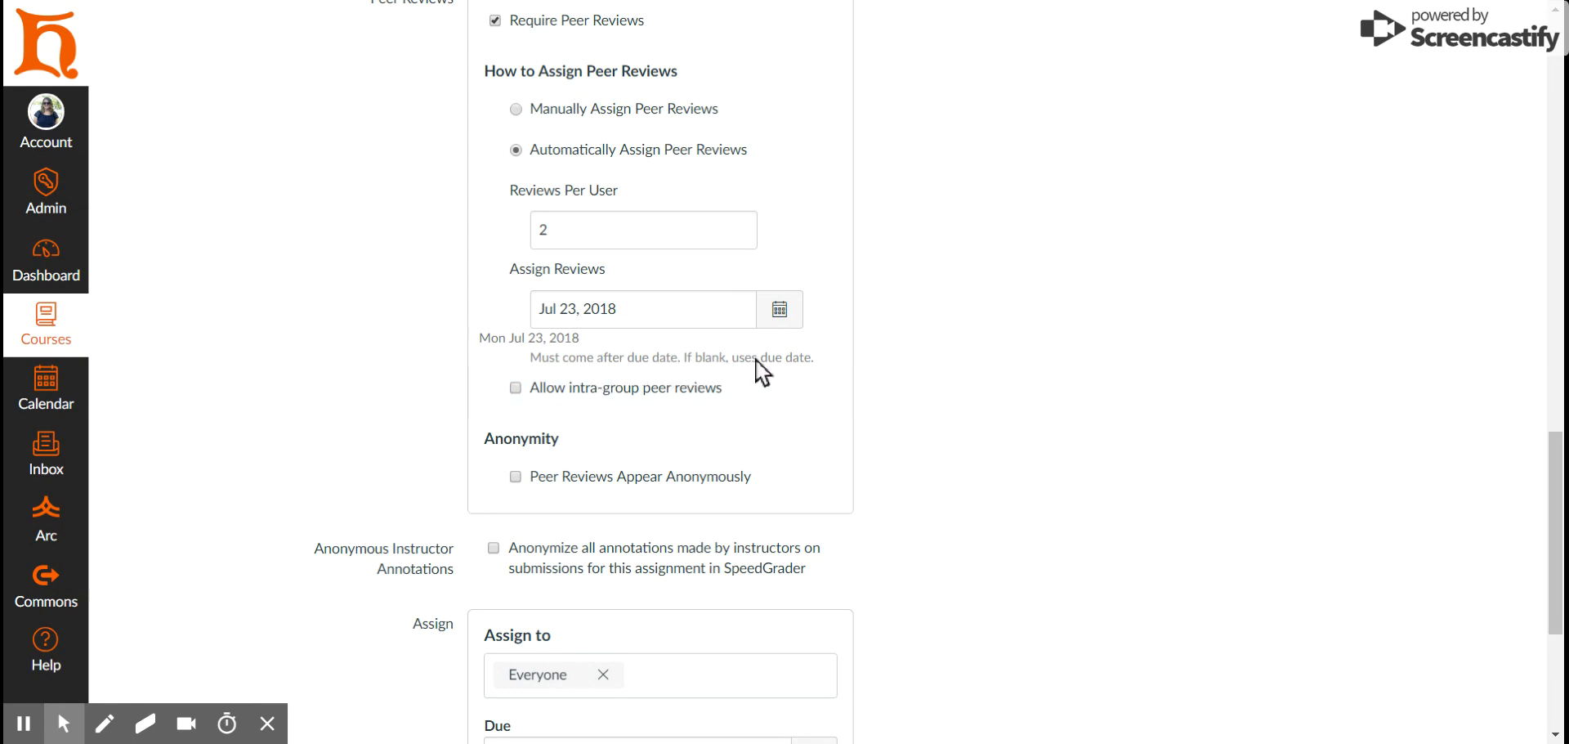
Step: Make the peer reviews appear anonymously, leaving intra-group peer reviews disallowed
scroll(786, 413, "down", 1)
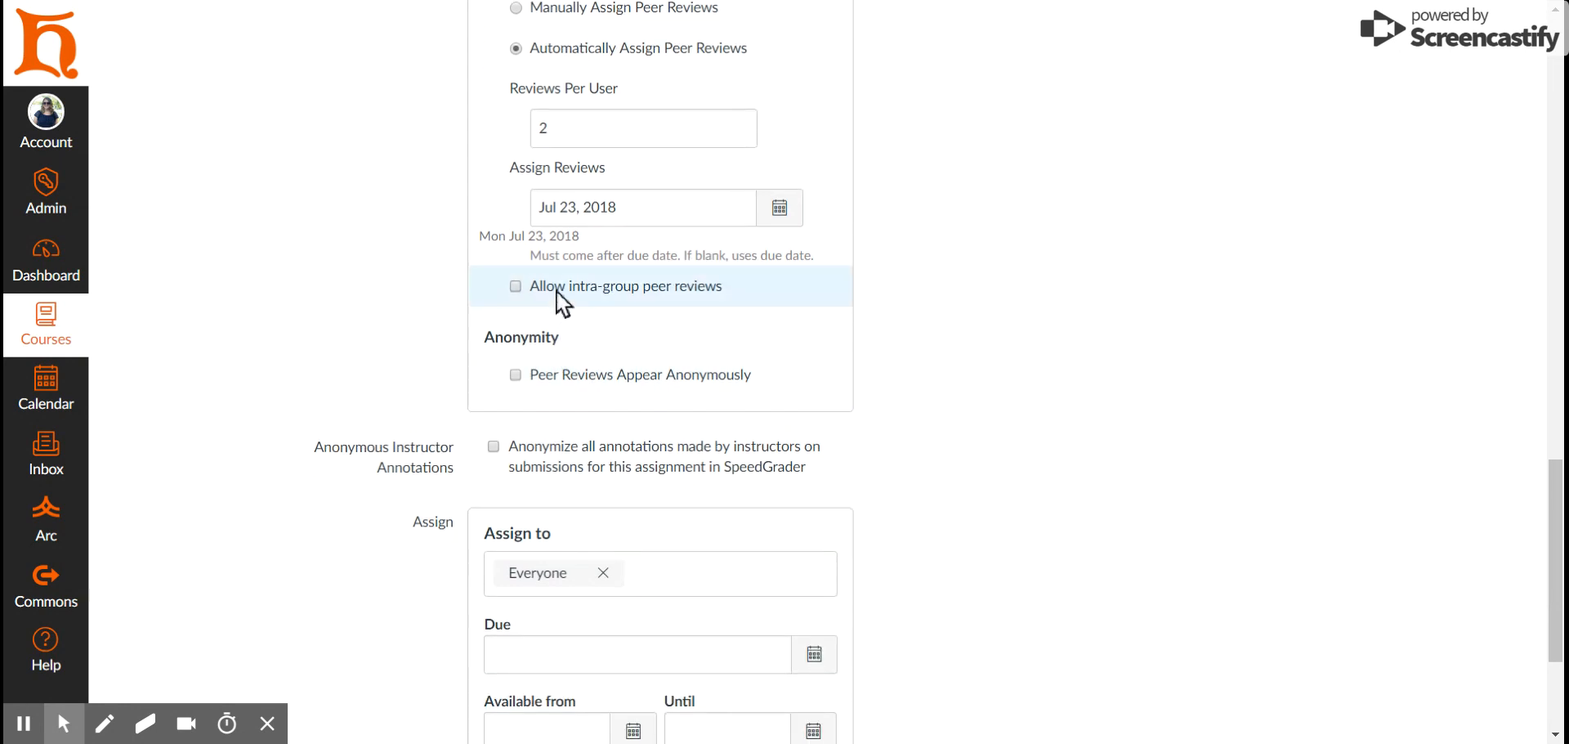
scroll(764, 376, "up", 4)
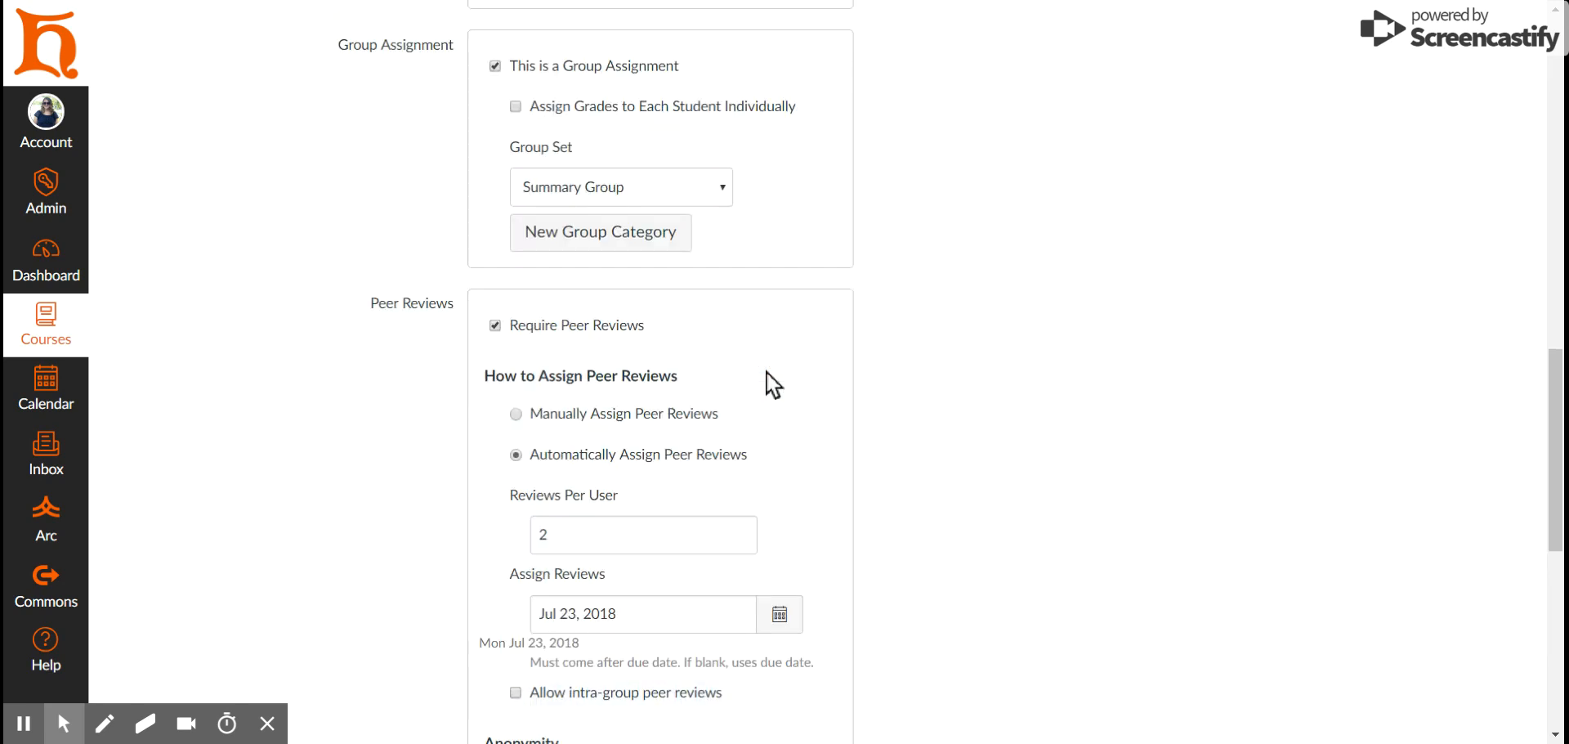
scroll(752, 523, "down", 3)
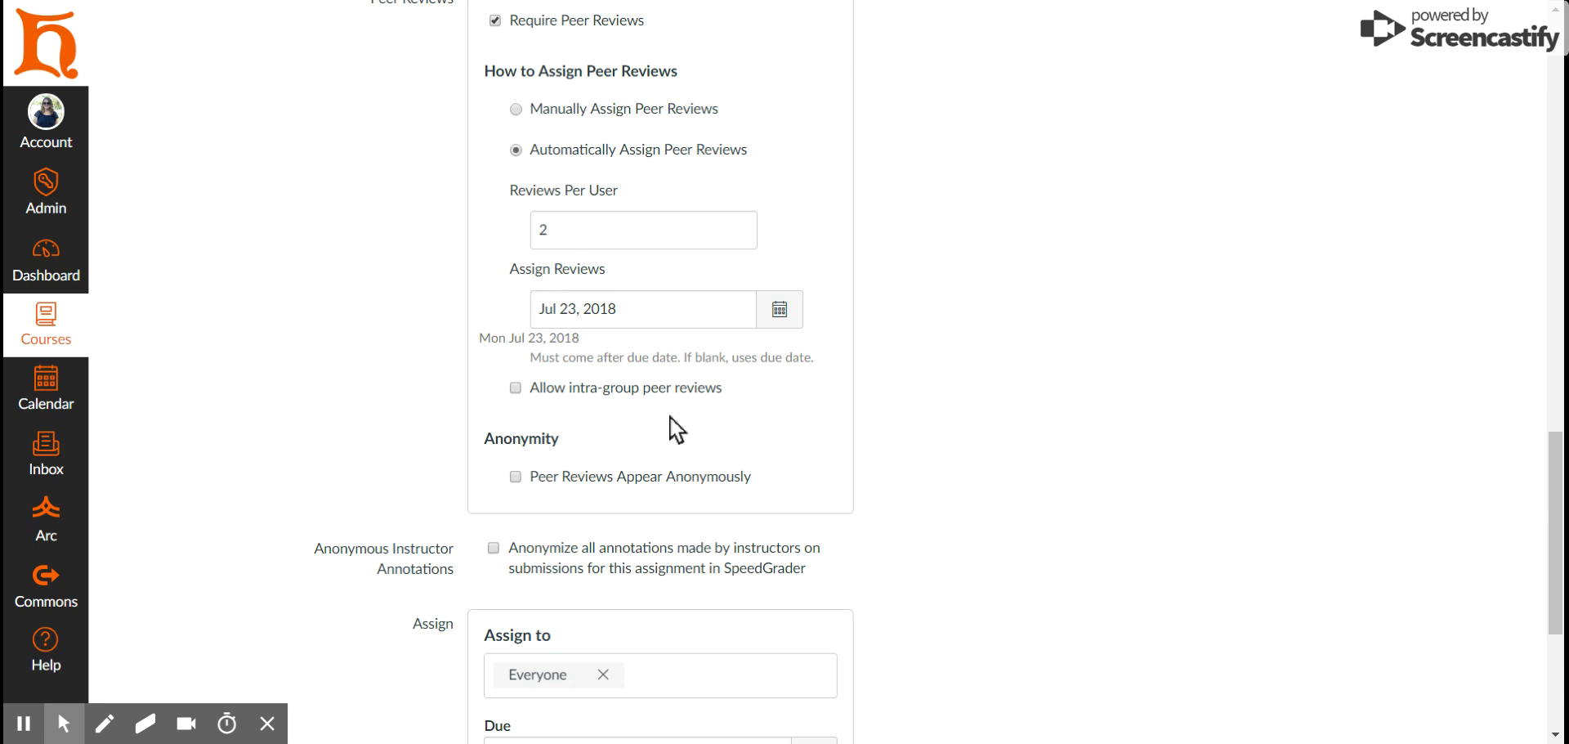
scroll(674, 423, "down", 2)
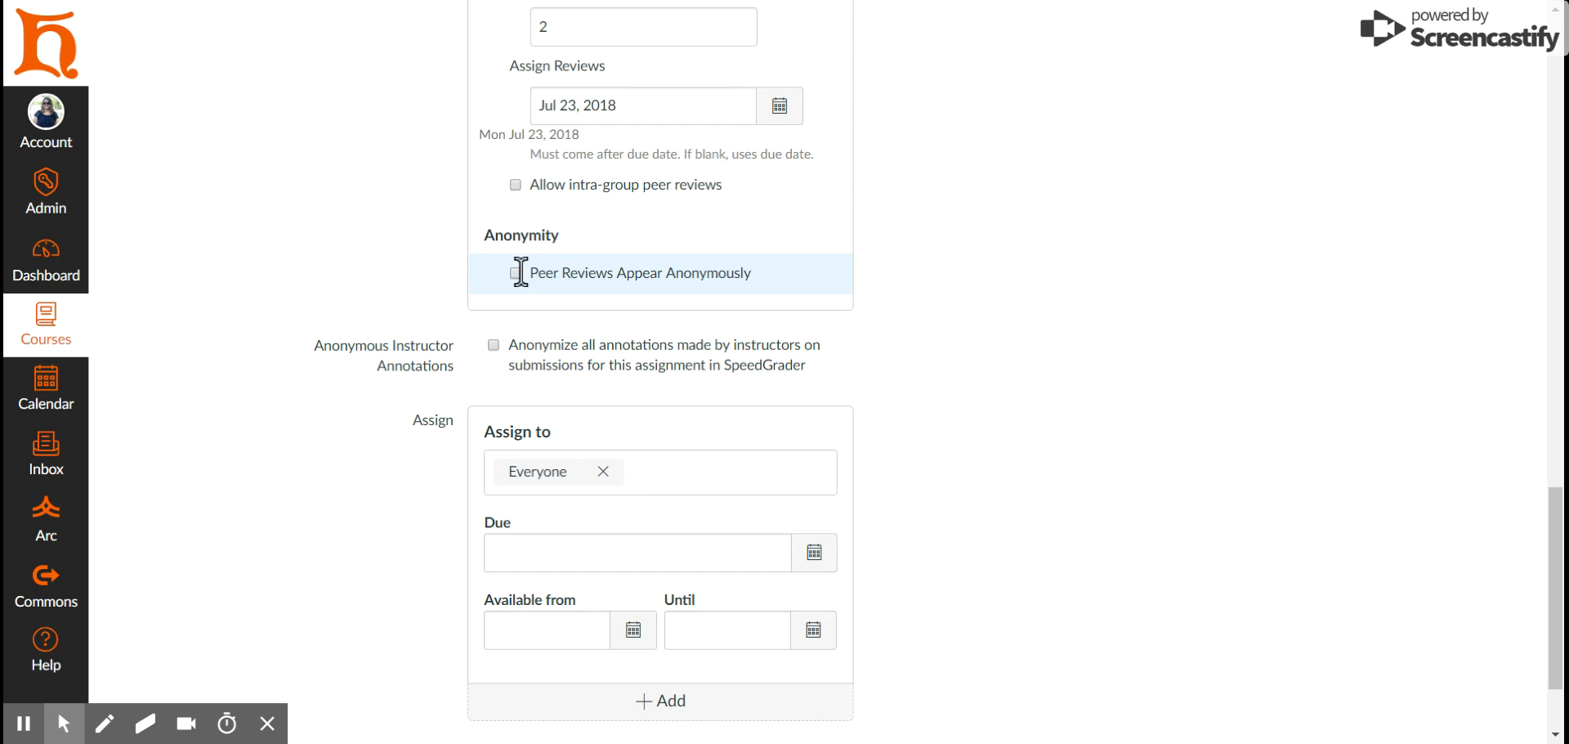
left_click(515, 274)
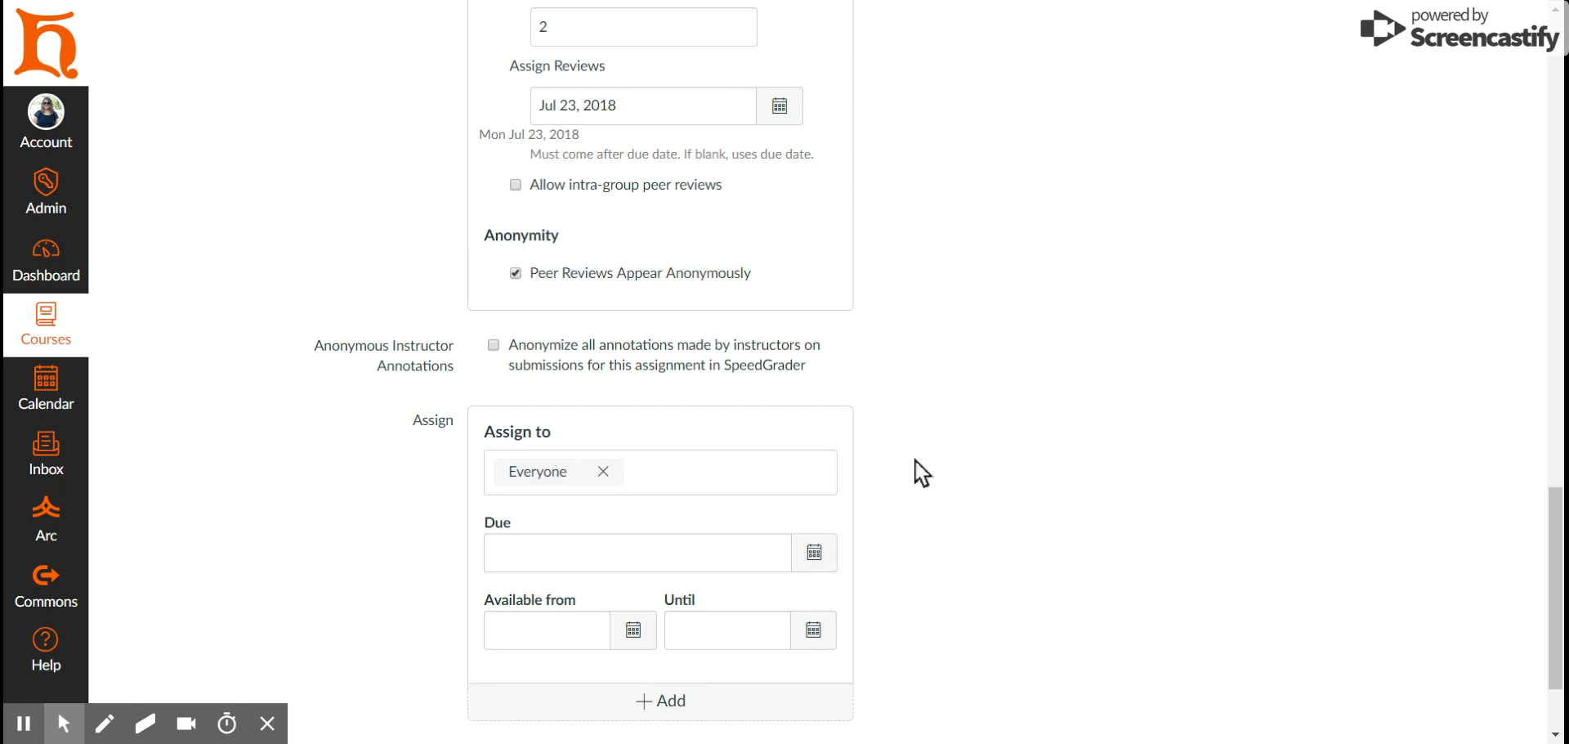
Step: Set the assignment's due date for Everyone to Jul 20, 2018 at 11:59pm
scroll(915, 460, "down", 1)
scroll(916, 464, "down", 1)
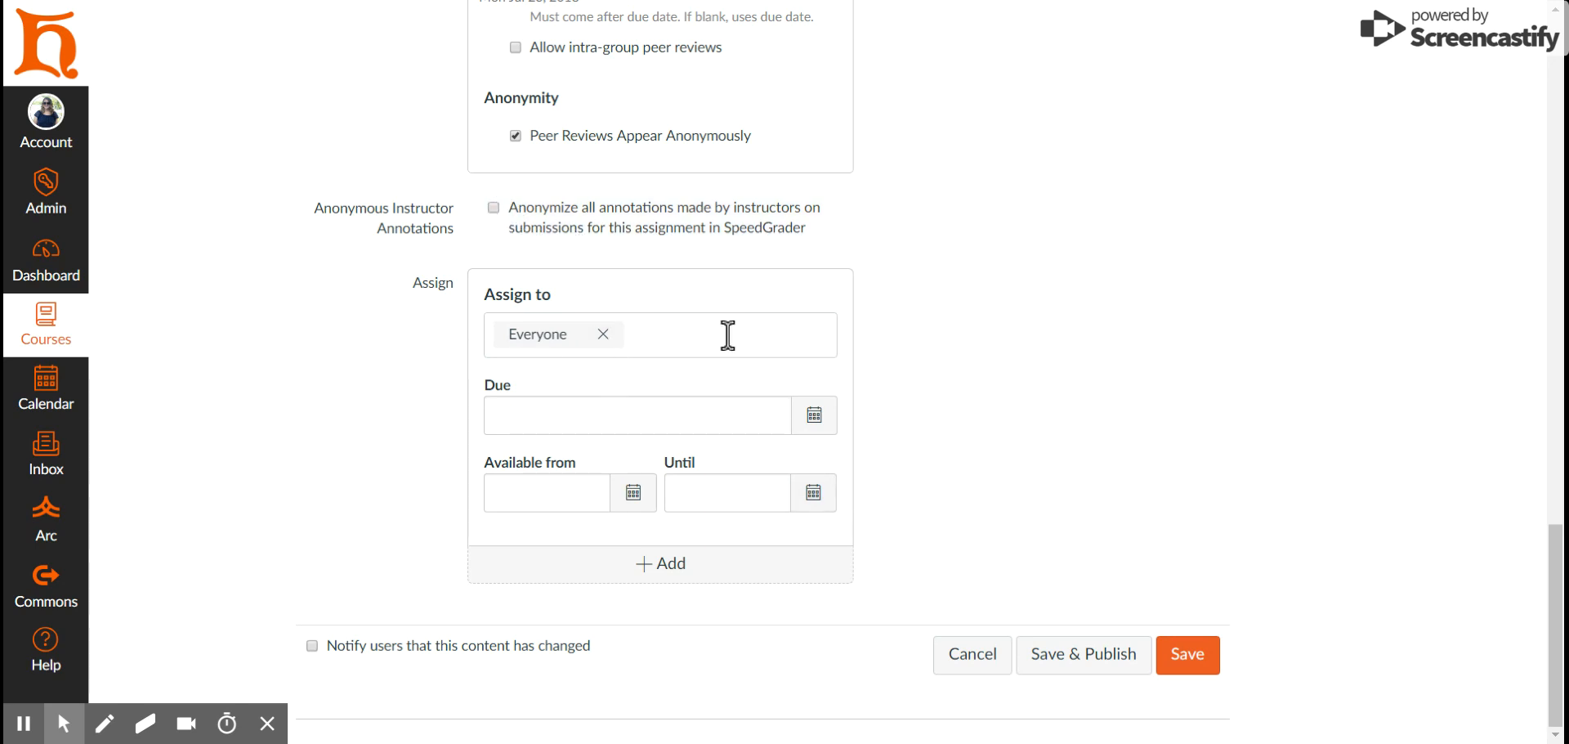
left_click(814, 417)
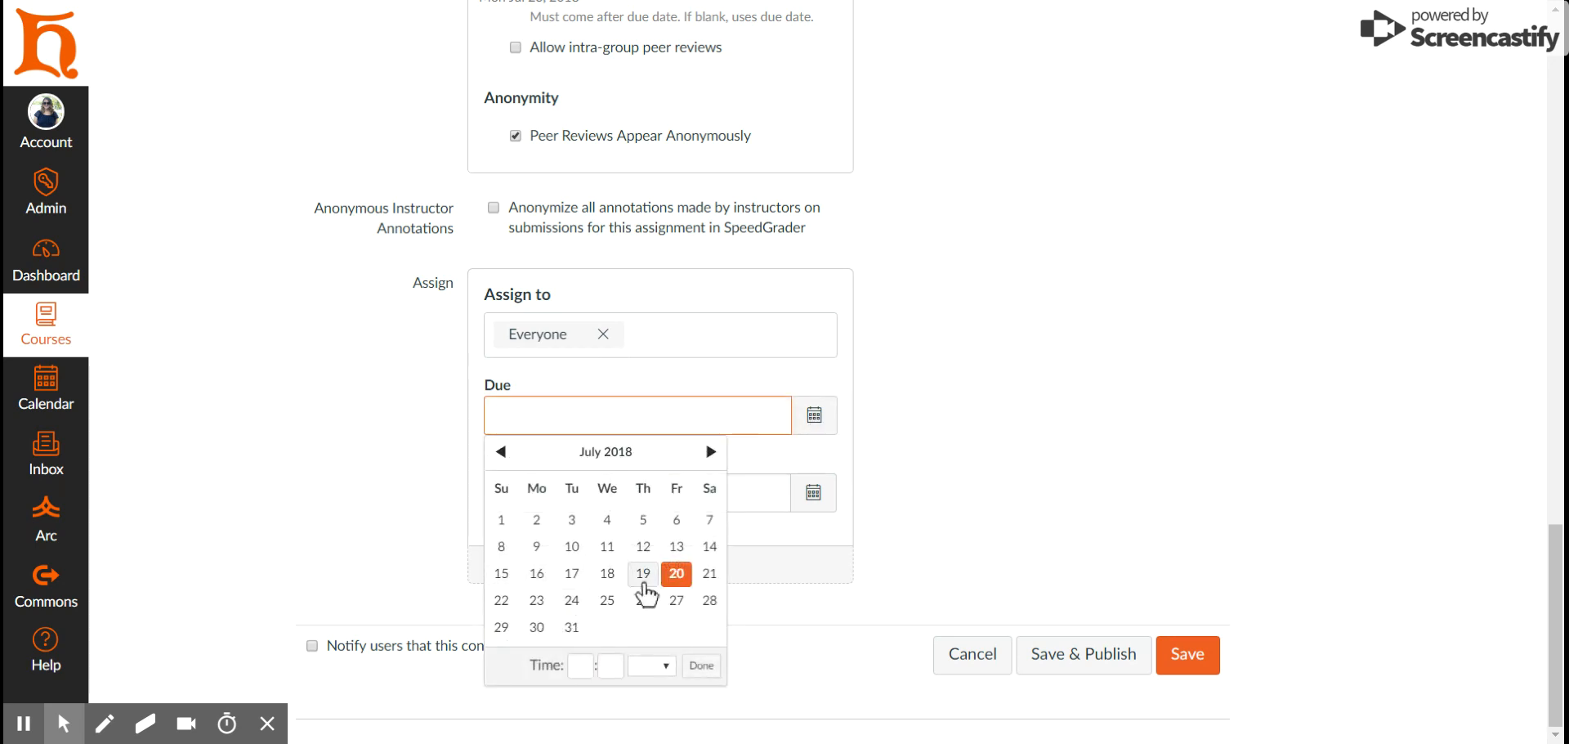
left_click(681, 580)
left_click(870, 489)
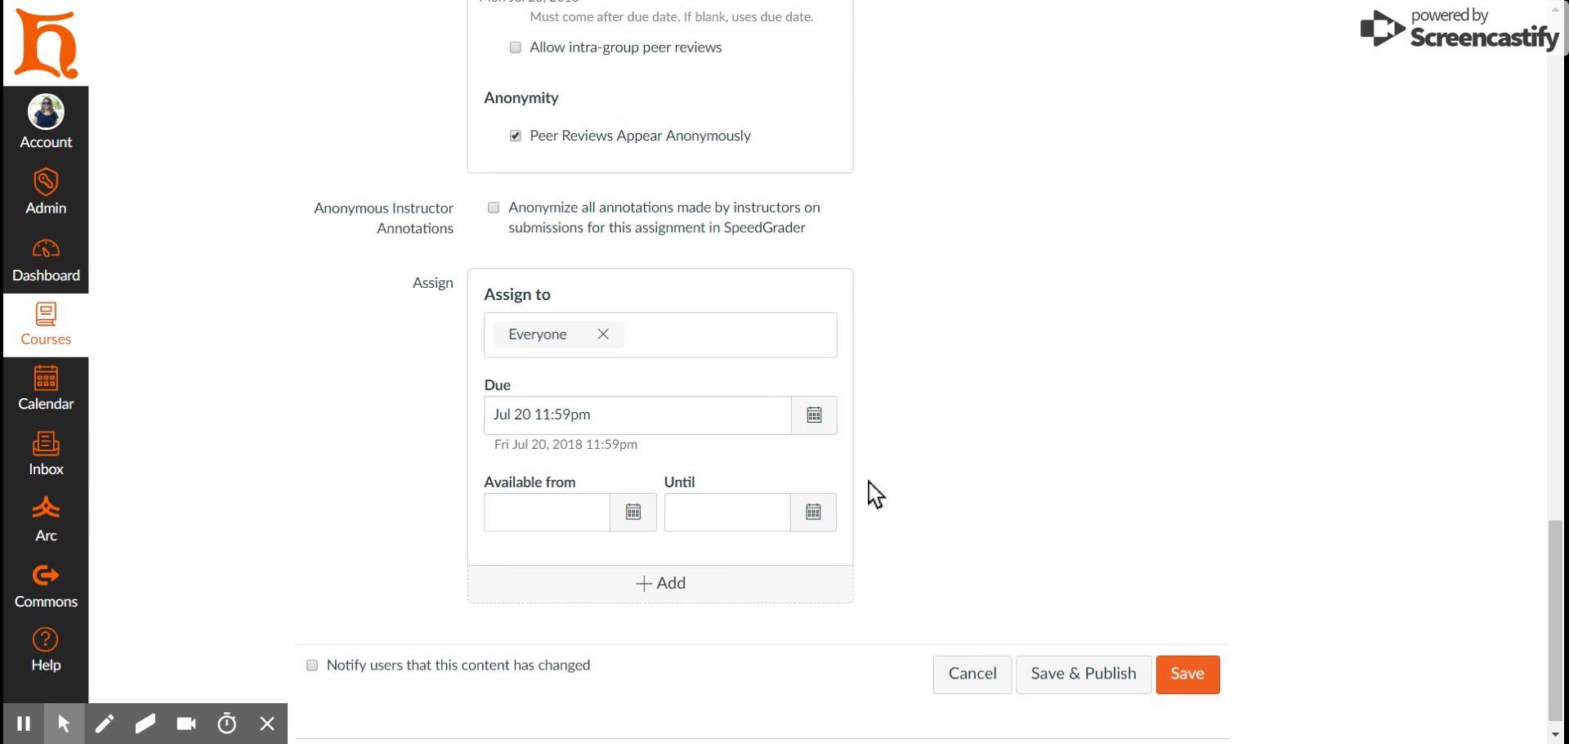
Step: Make the assignment available to Everyone from Jul 16 12am until Jul 21 11:59pm
left_click(631, 513)
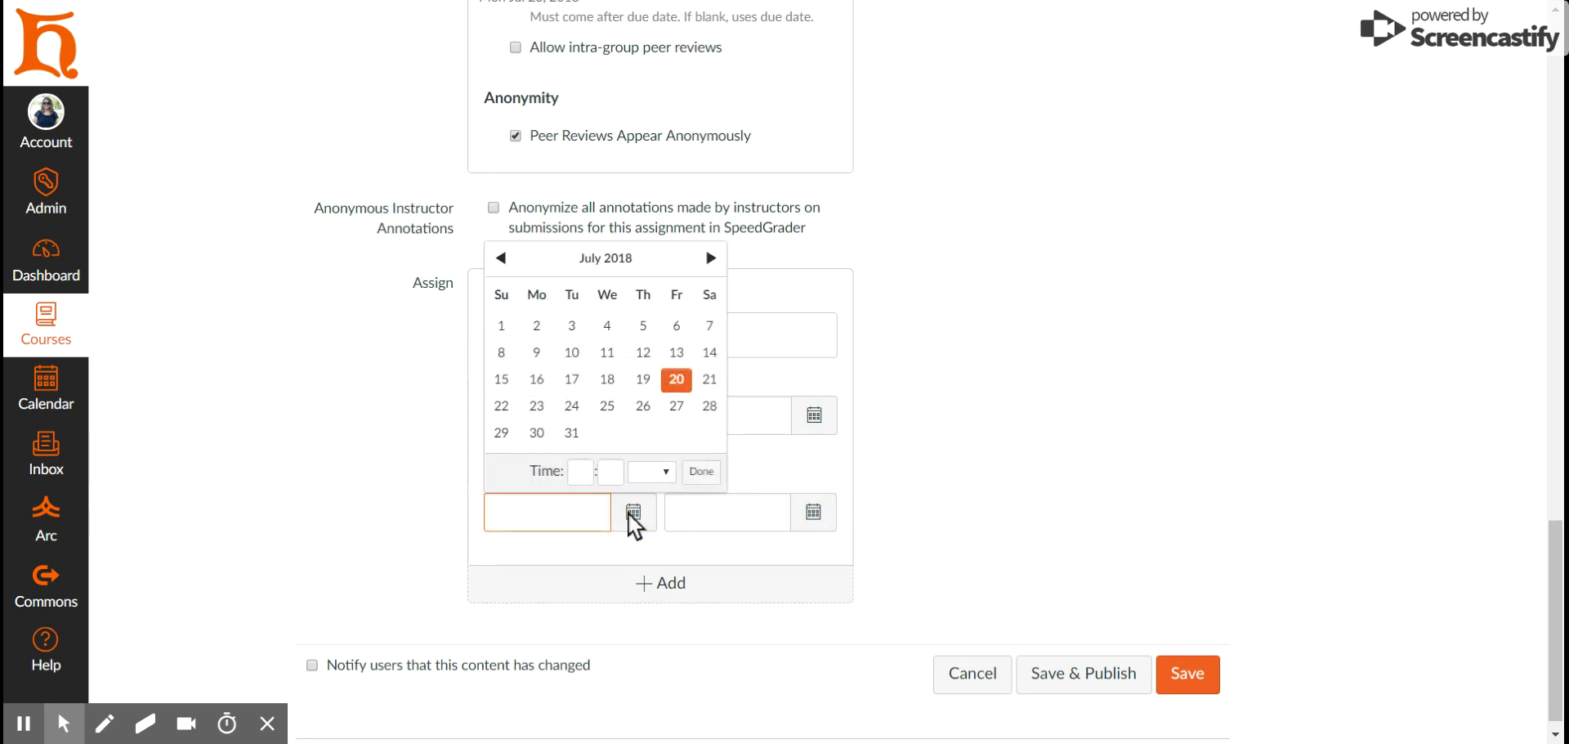
left_click(536, 379)
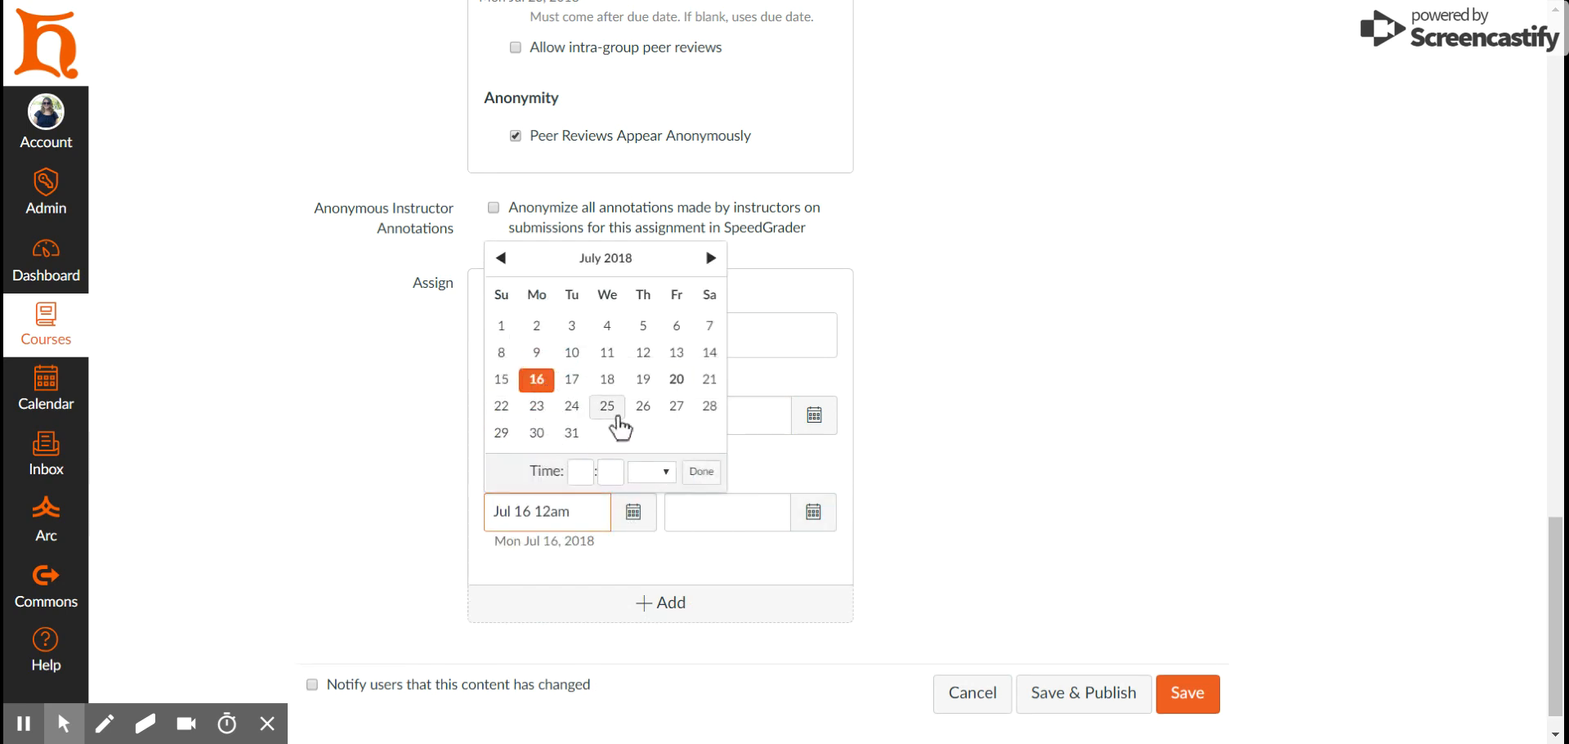
left_click(813, 511)
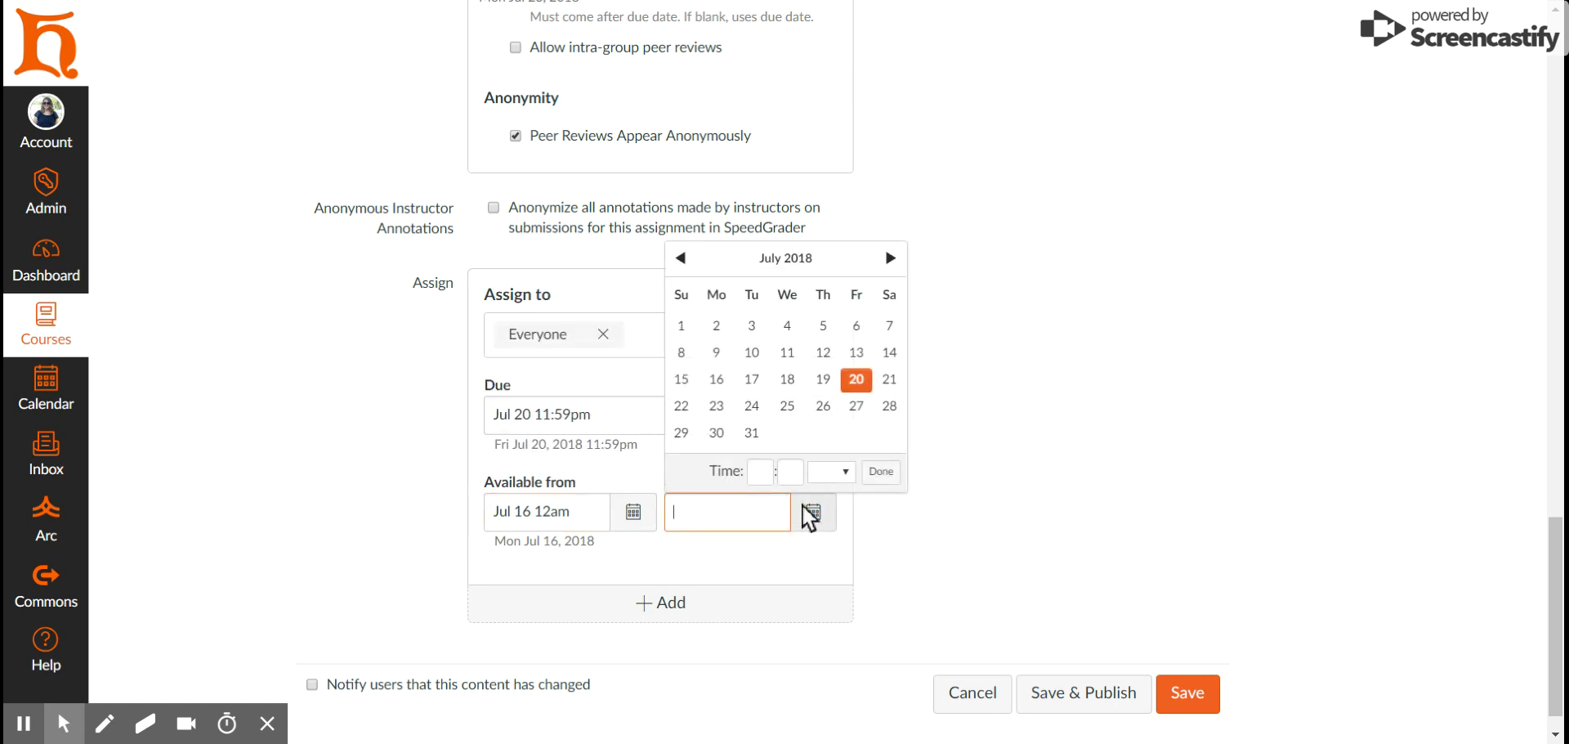
left_click(889, 378)
left_click(895, 532)
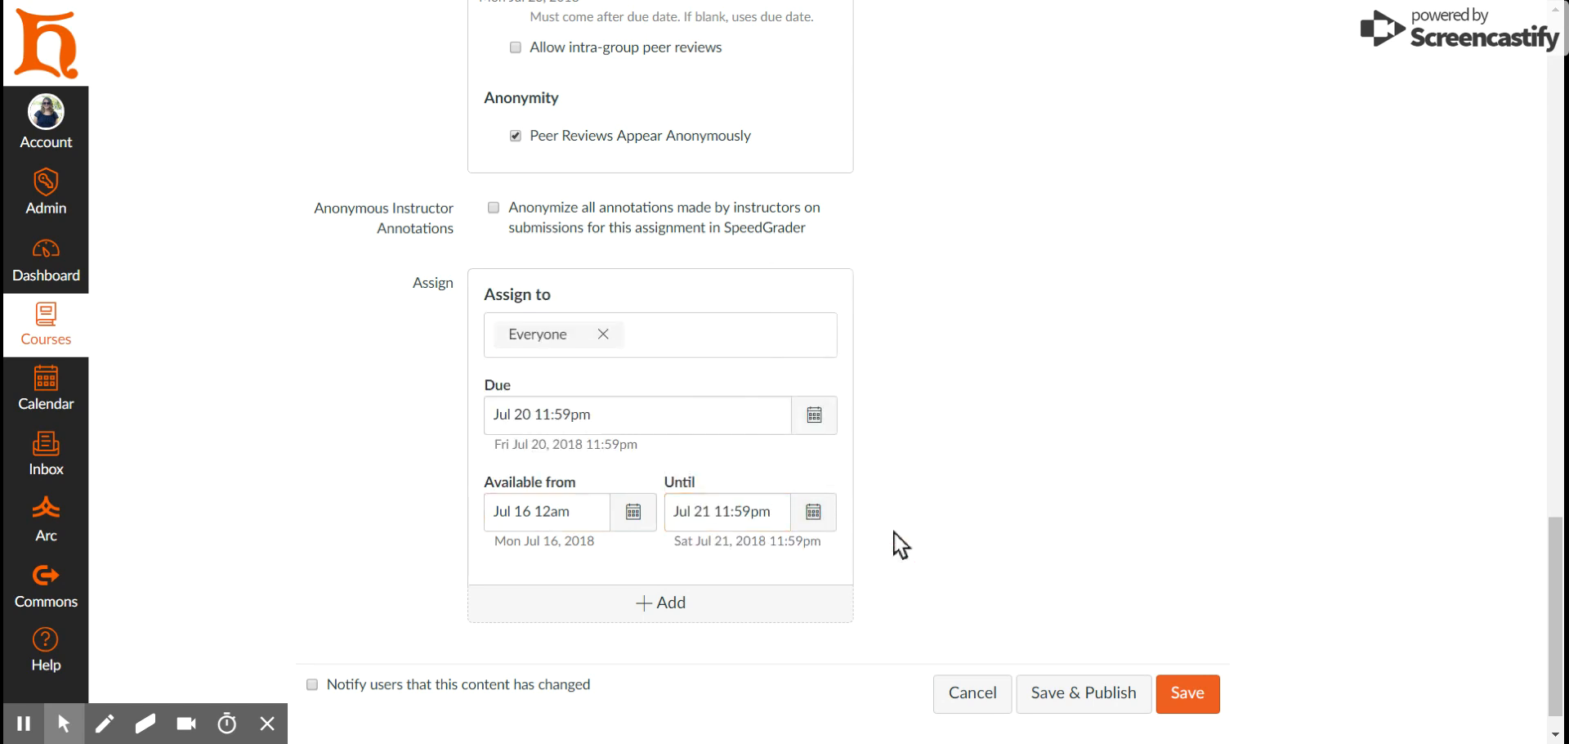
Step: Add a second set of assignment dates and assign it to the first student listed
scroll(777, 588, "down", 1)
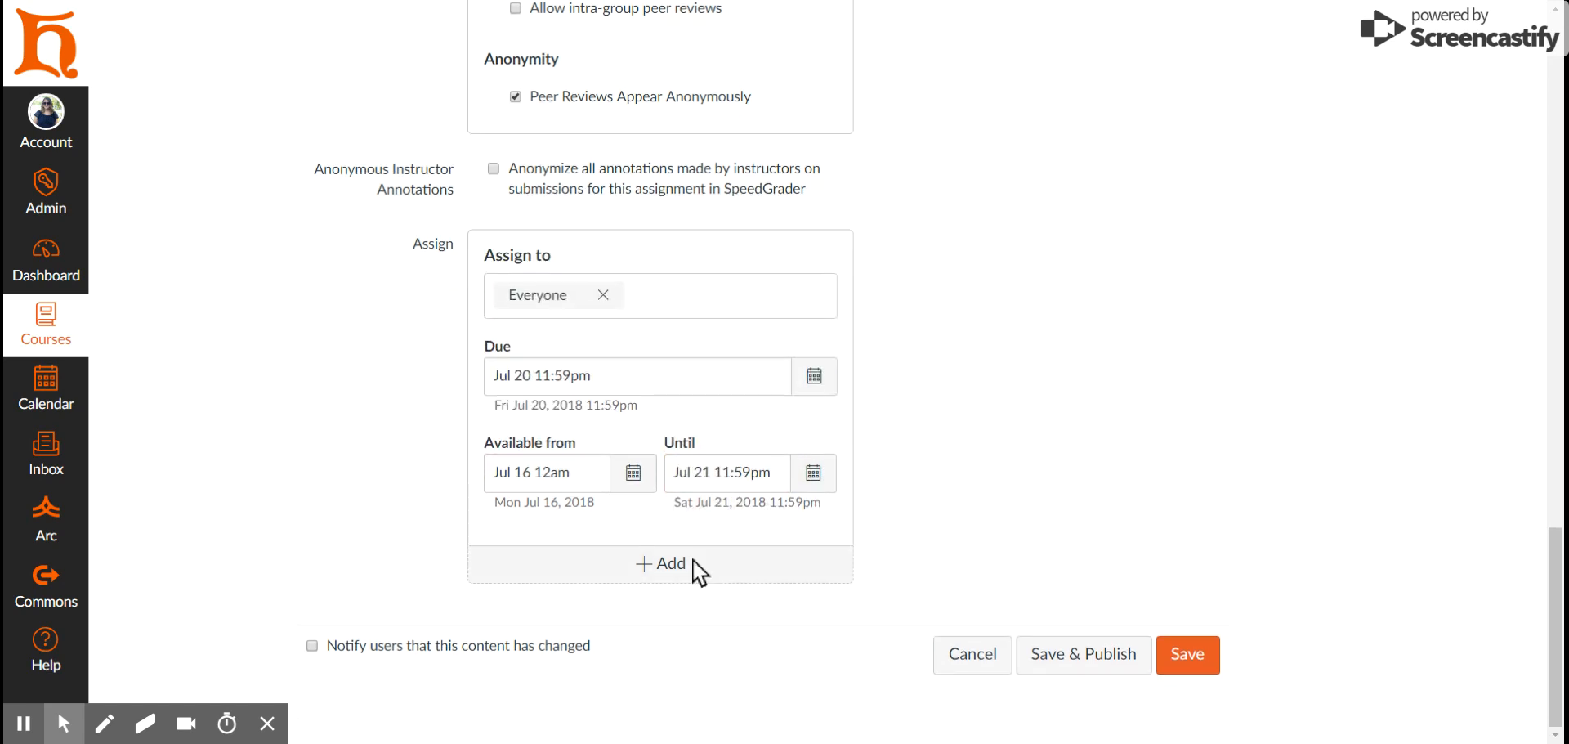
left_click(688, 564)
scroll(692, 569, "down", 5)
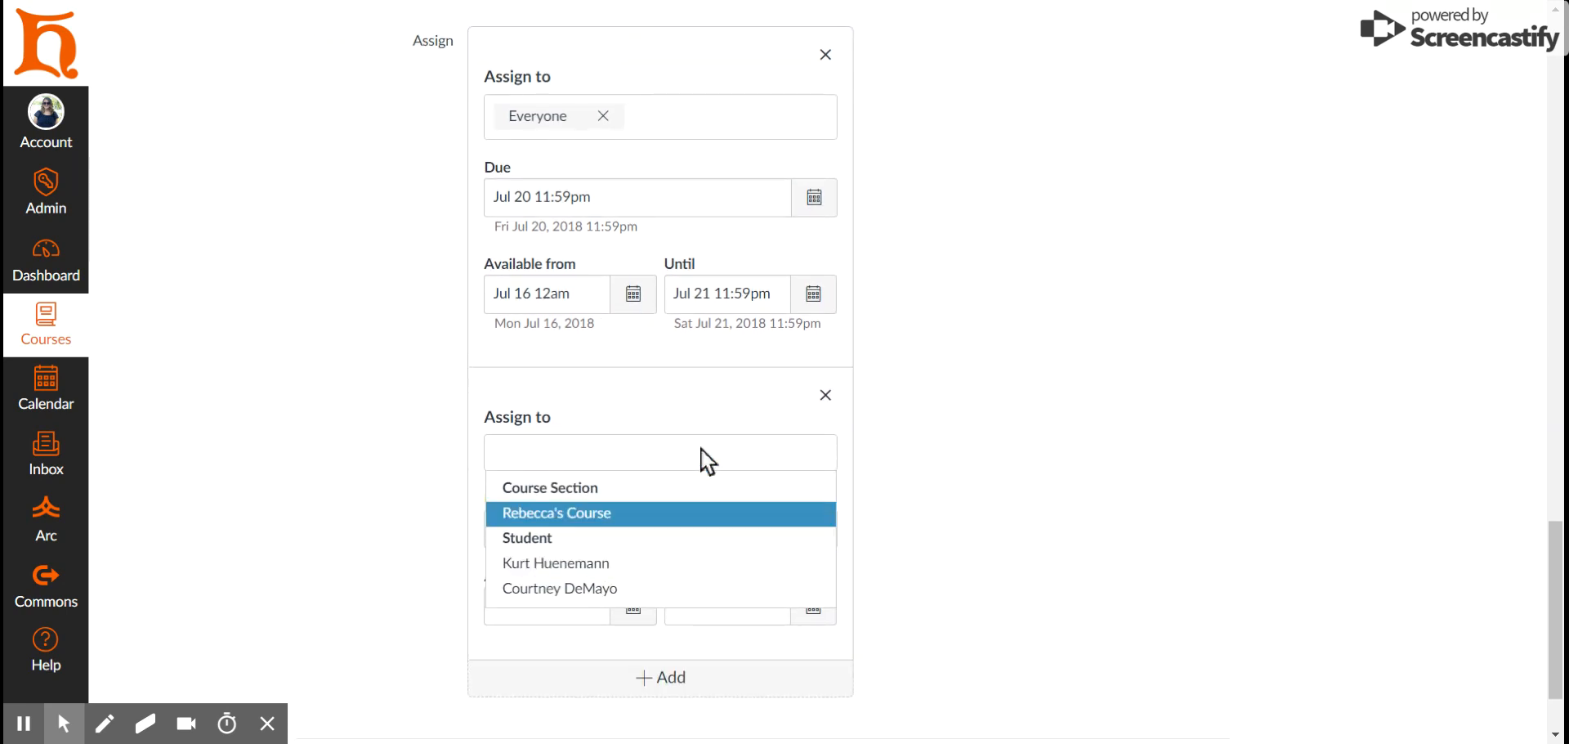
left_click(693, 559)
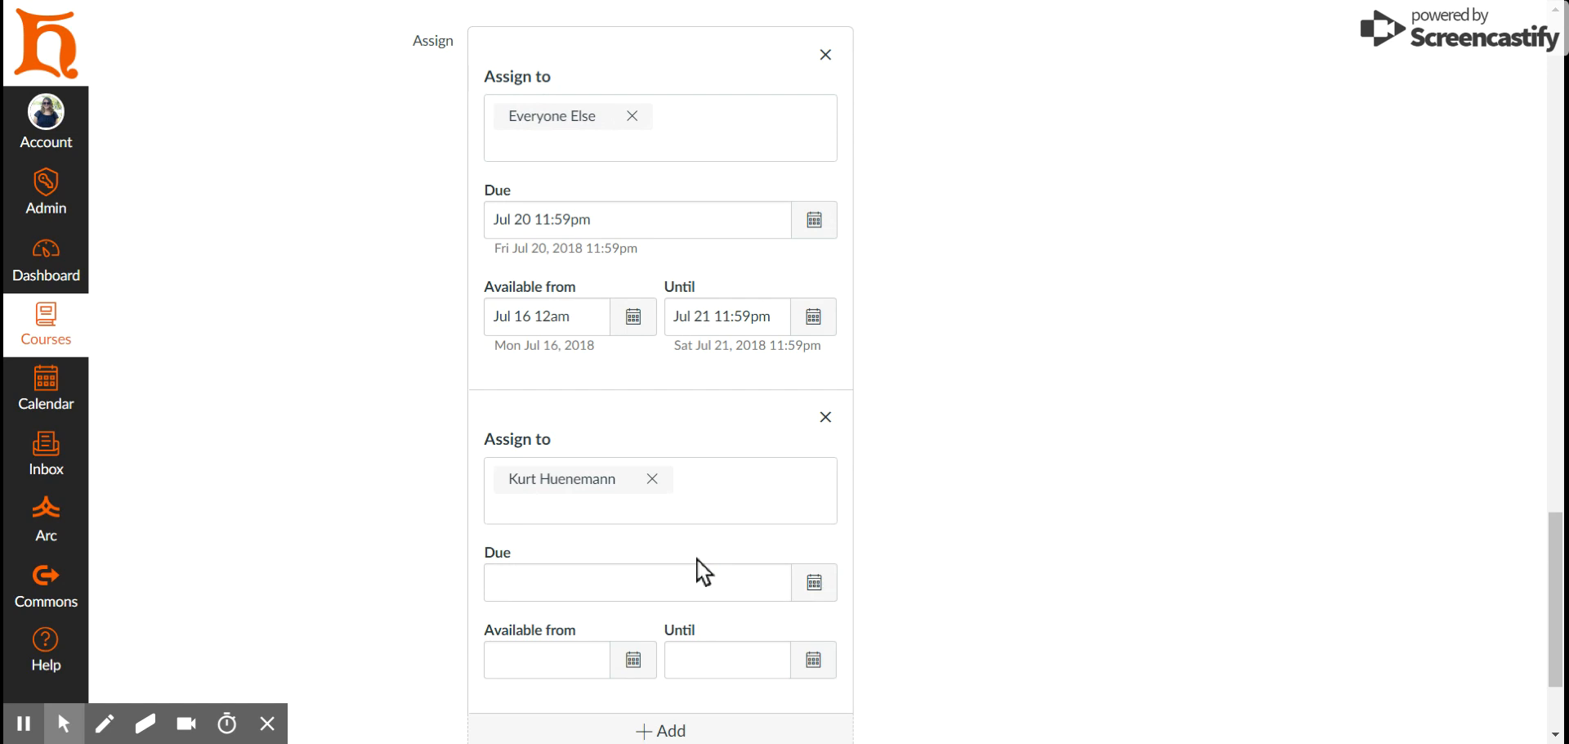
Step: Set the individual student's due date to Jul 27 at 11:59pm
left_click(963, 589)
scroll(910, 599, "down", 2)
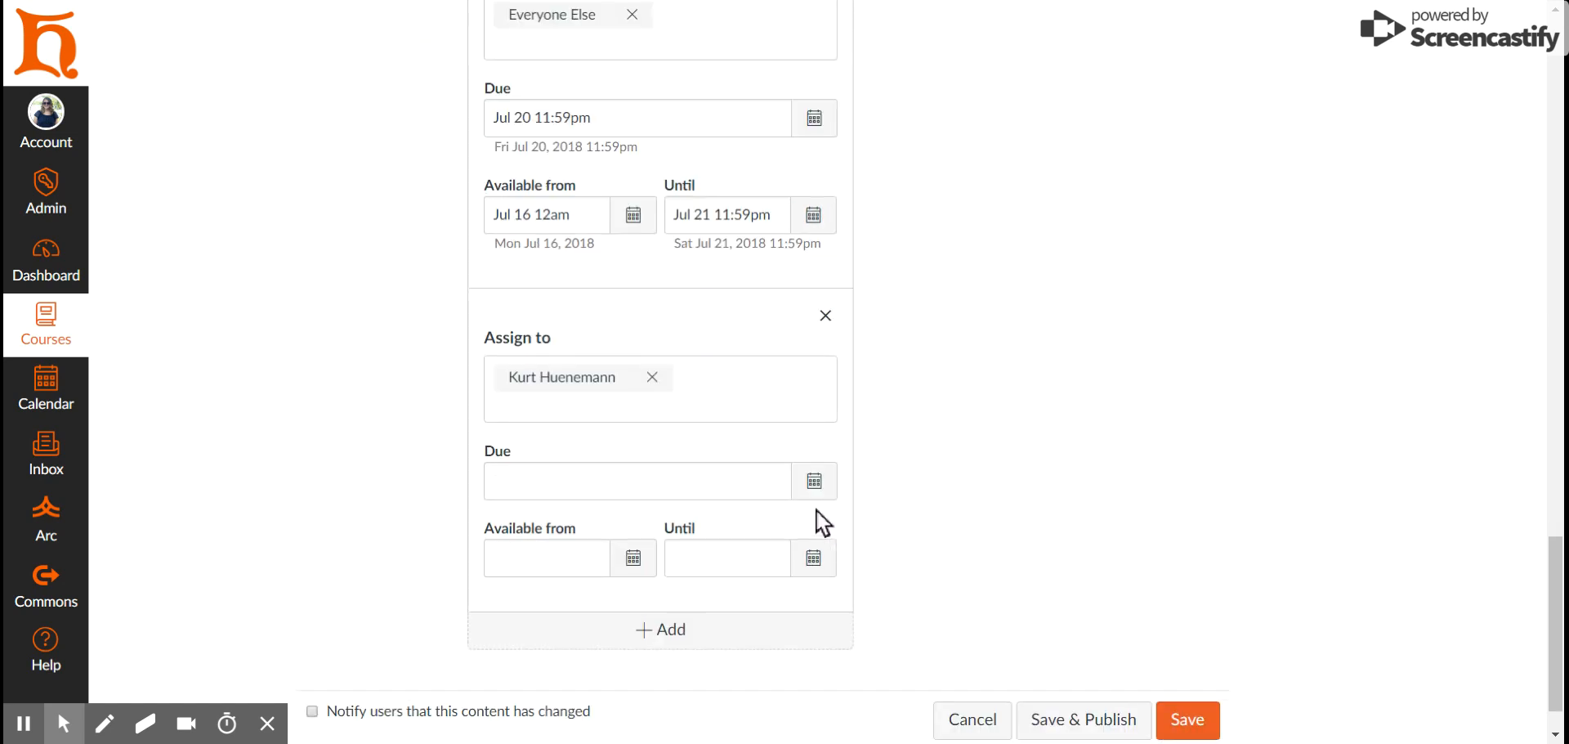
left_click(808, 490)
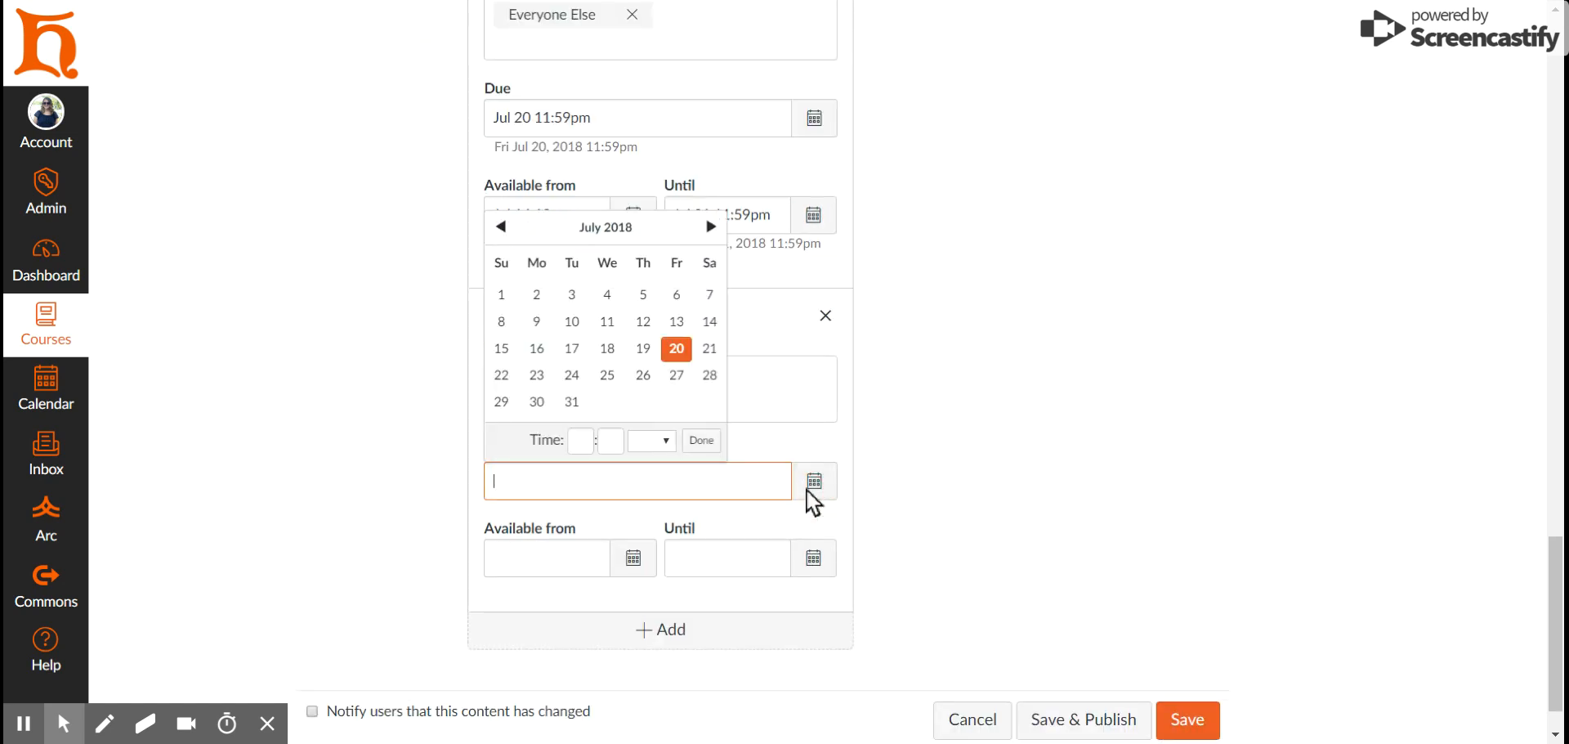
left_click(675, 376)
left_click(950, 509)
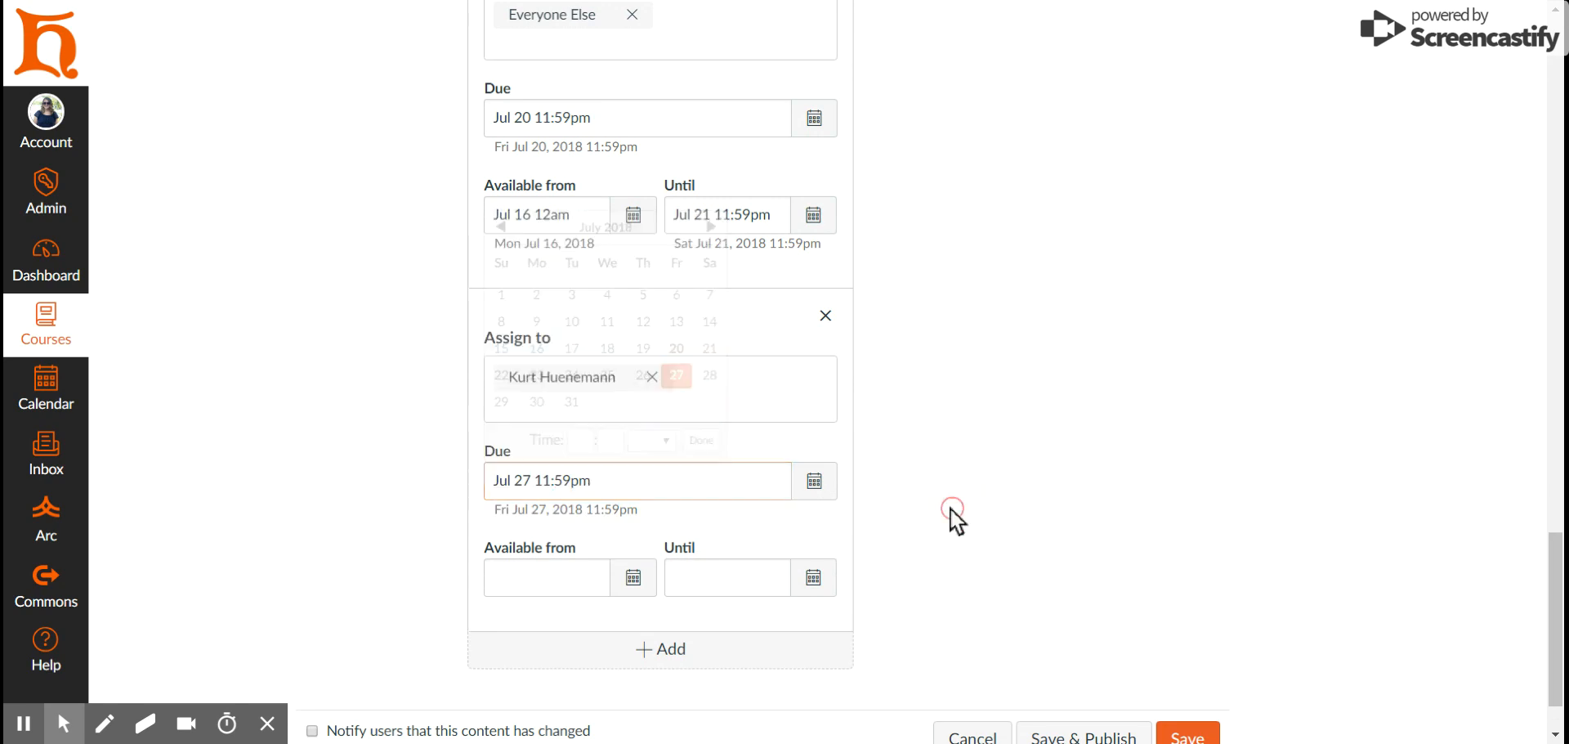
Step: Compare the due and availability dates for Everyone Else with those of the individually assigned student
scroll(956, 527, "up", 2)
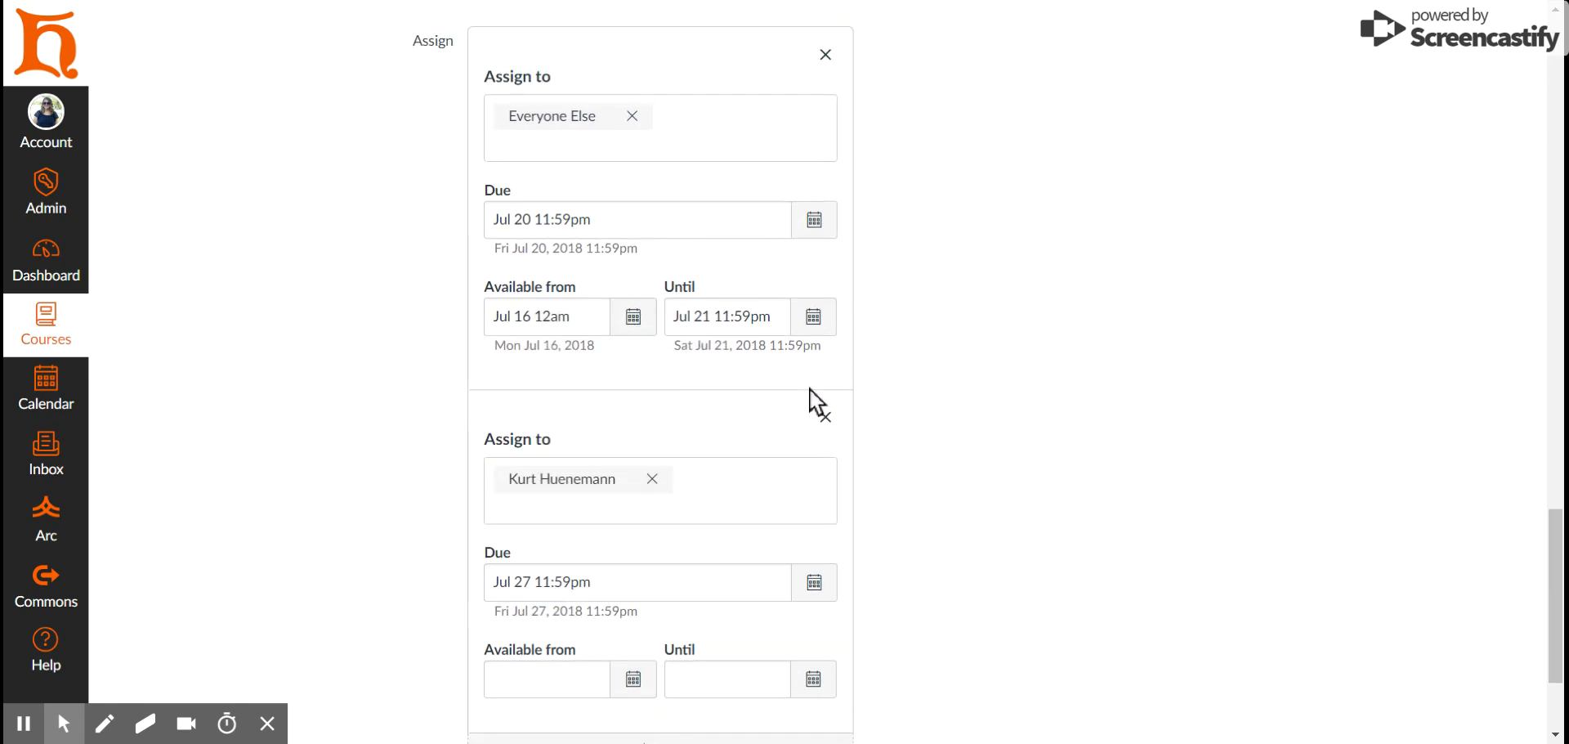
scroll(845, 446, "down", 1)
scroll(852, 459, "up", 2)
scroll(862, 507, "down", 3)
scroll(858, 592, "up", 1)
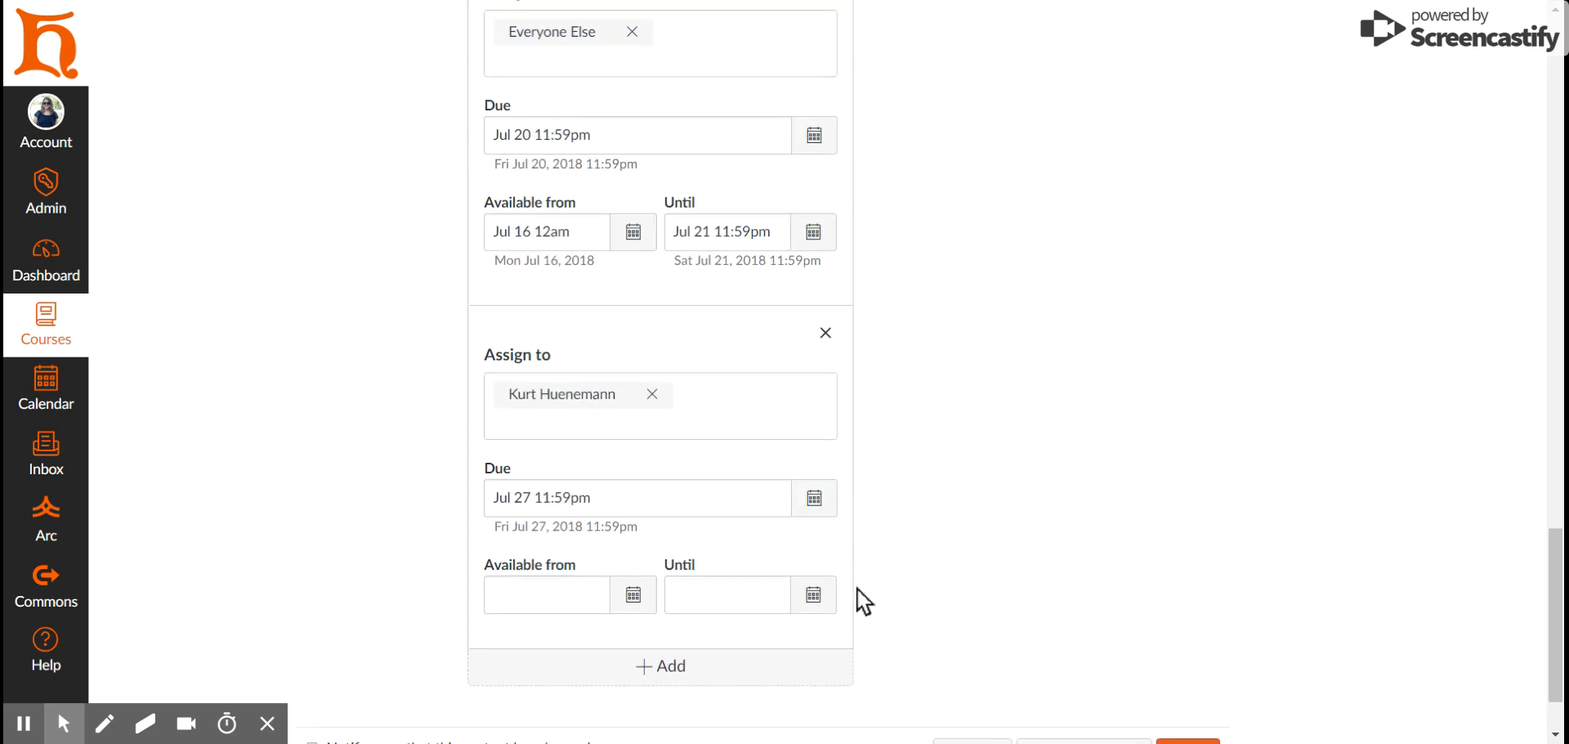
scroll(842, 560, "up", 3)
scroll(809, 494, "down", 4)
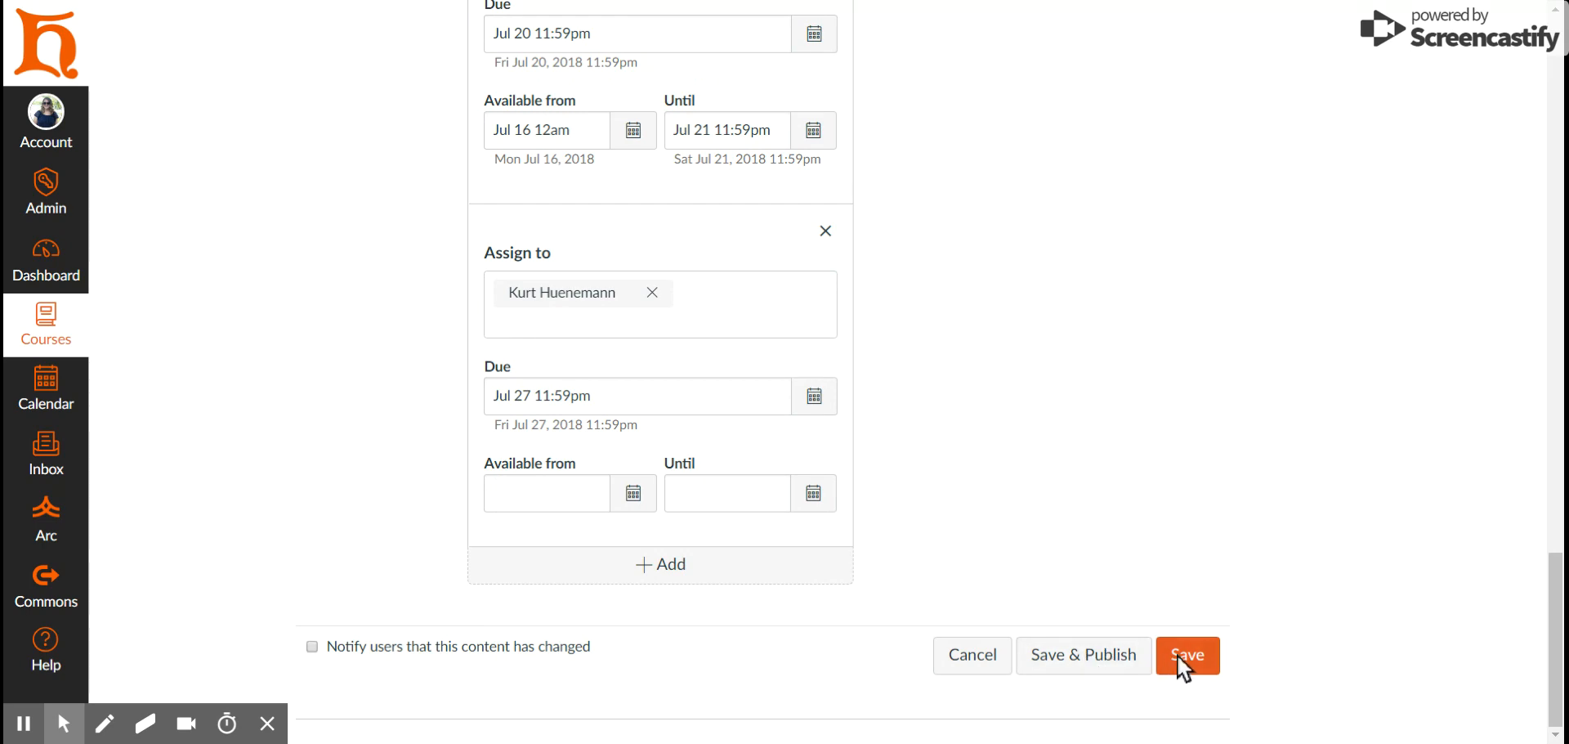
Step: Review the assignment's settings, and save and publish the assignment
scroll(1184, 644, "up", 10)
scroll(1215, 646, "up", 15)
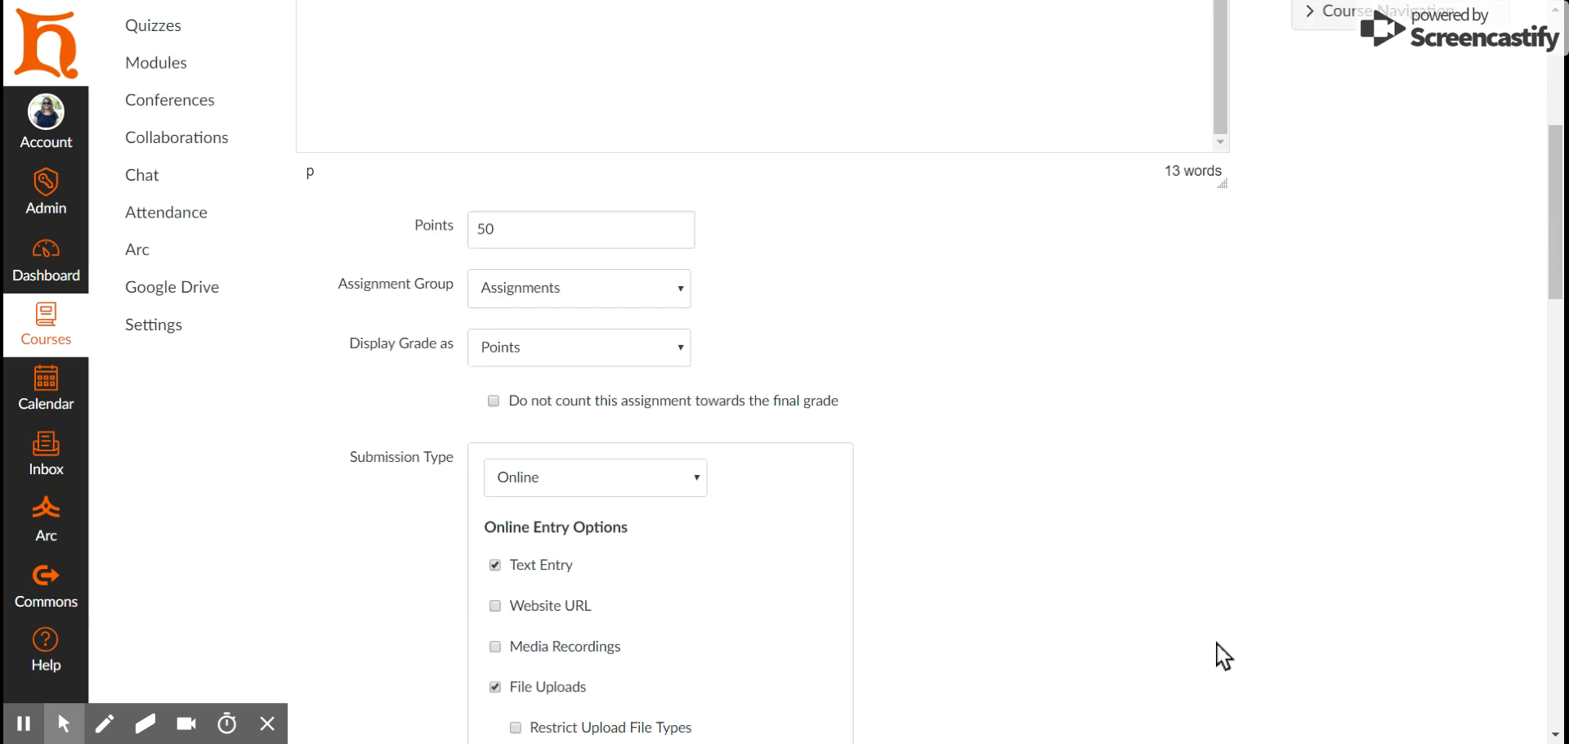
scroll(1221, 652, "down", 10)
scroll(1218, 658, "down", 15)
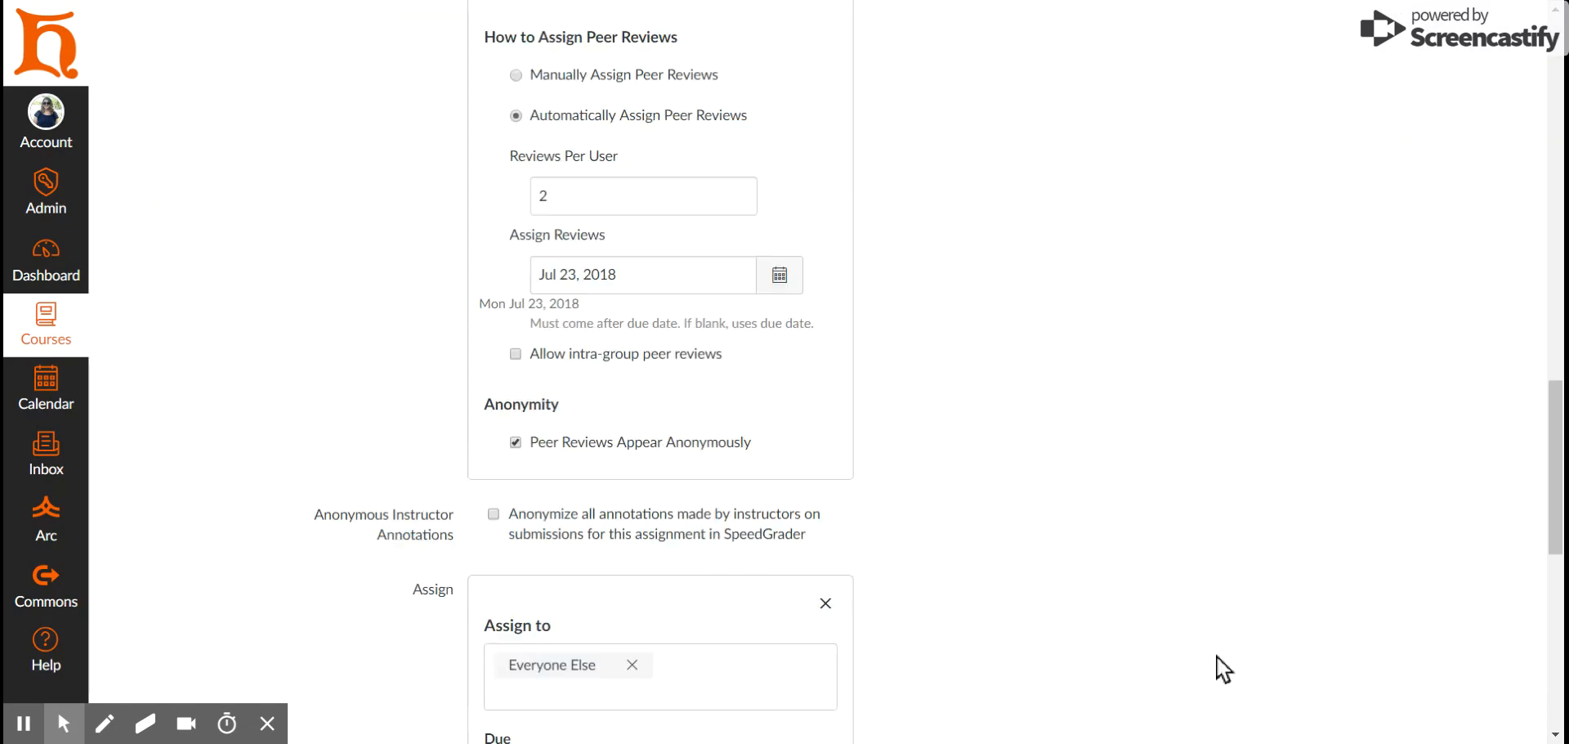
left_click(1124, 654)
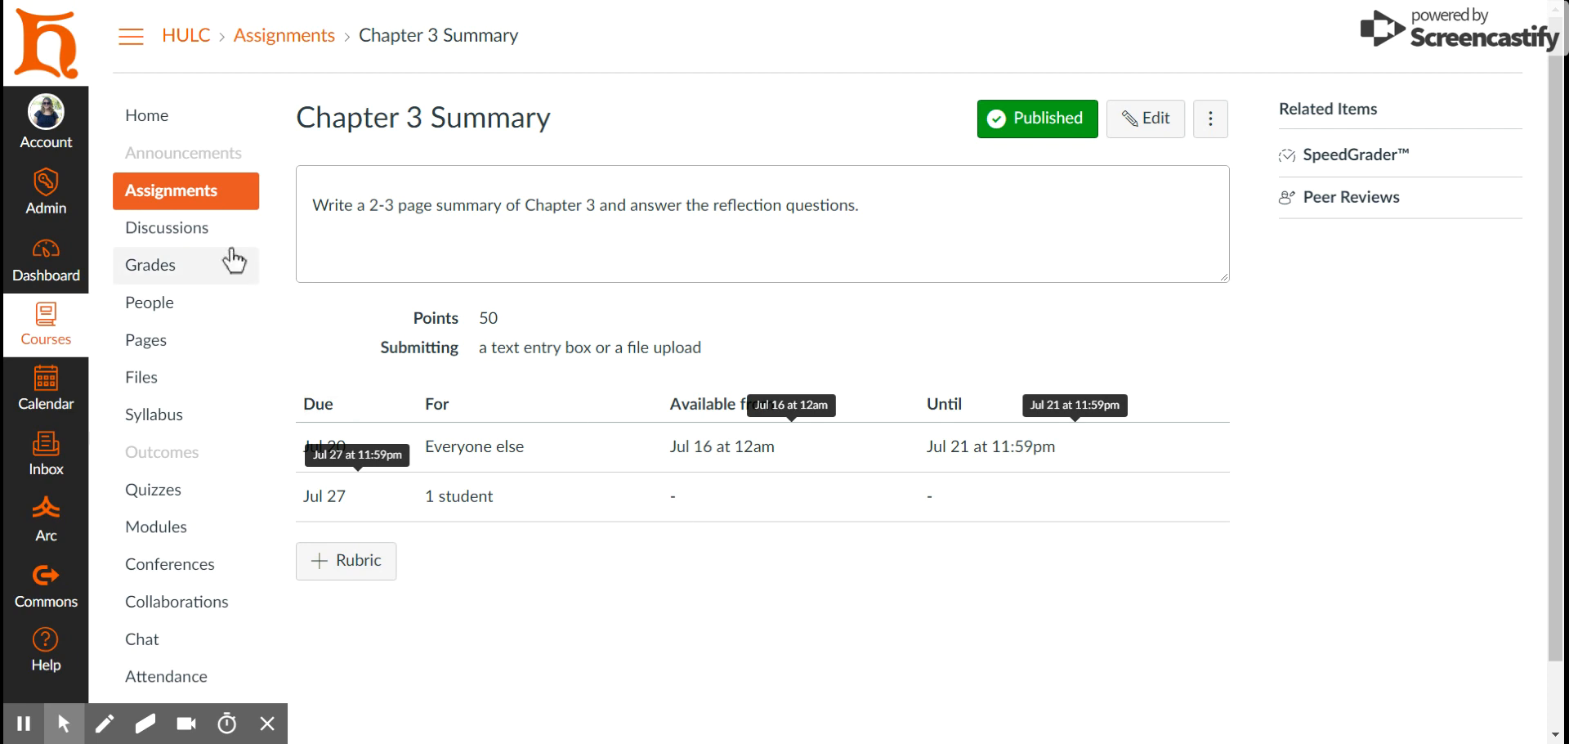
Step: From the course home page, add the existing Chapter 3 Summary assignment to the Intro to Cells module without indentation
left_click(157, 135)
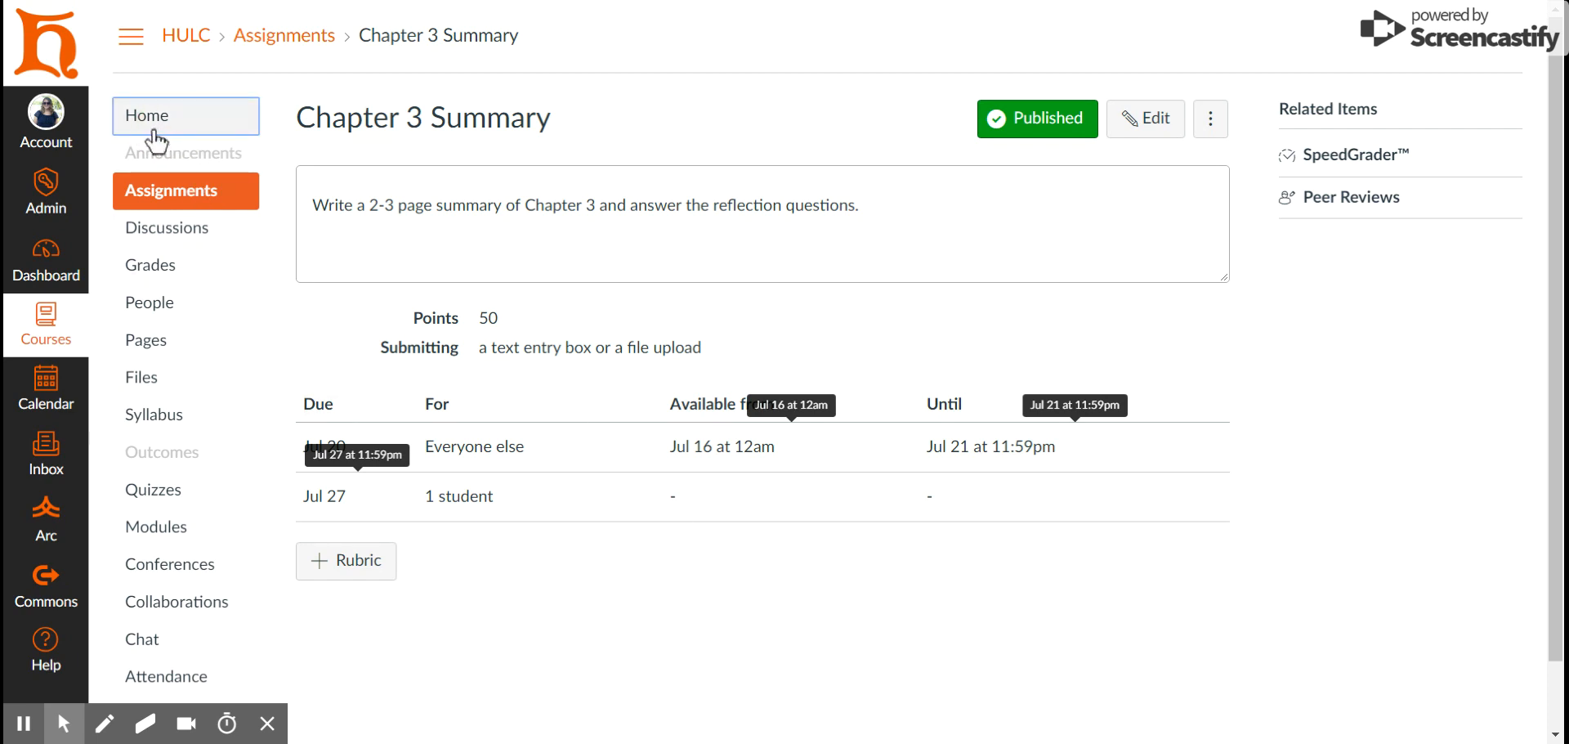
scroll(807, 508, "down", 3)
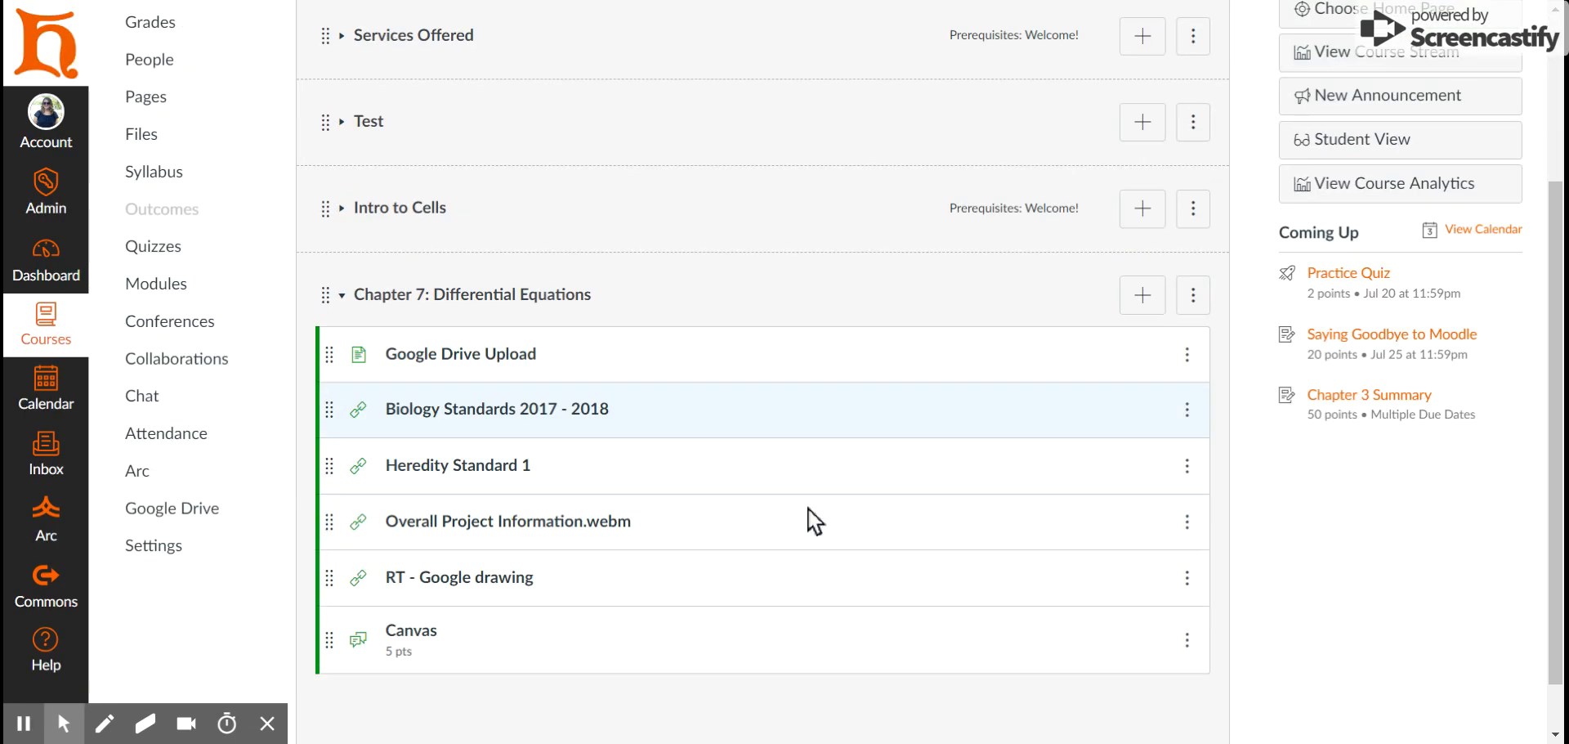
scroll(807, 508, "up", 1)
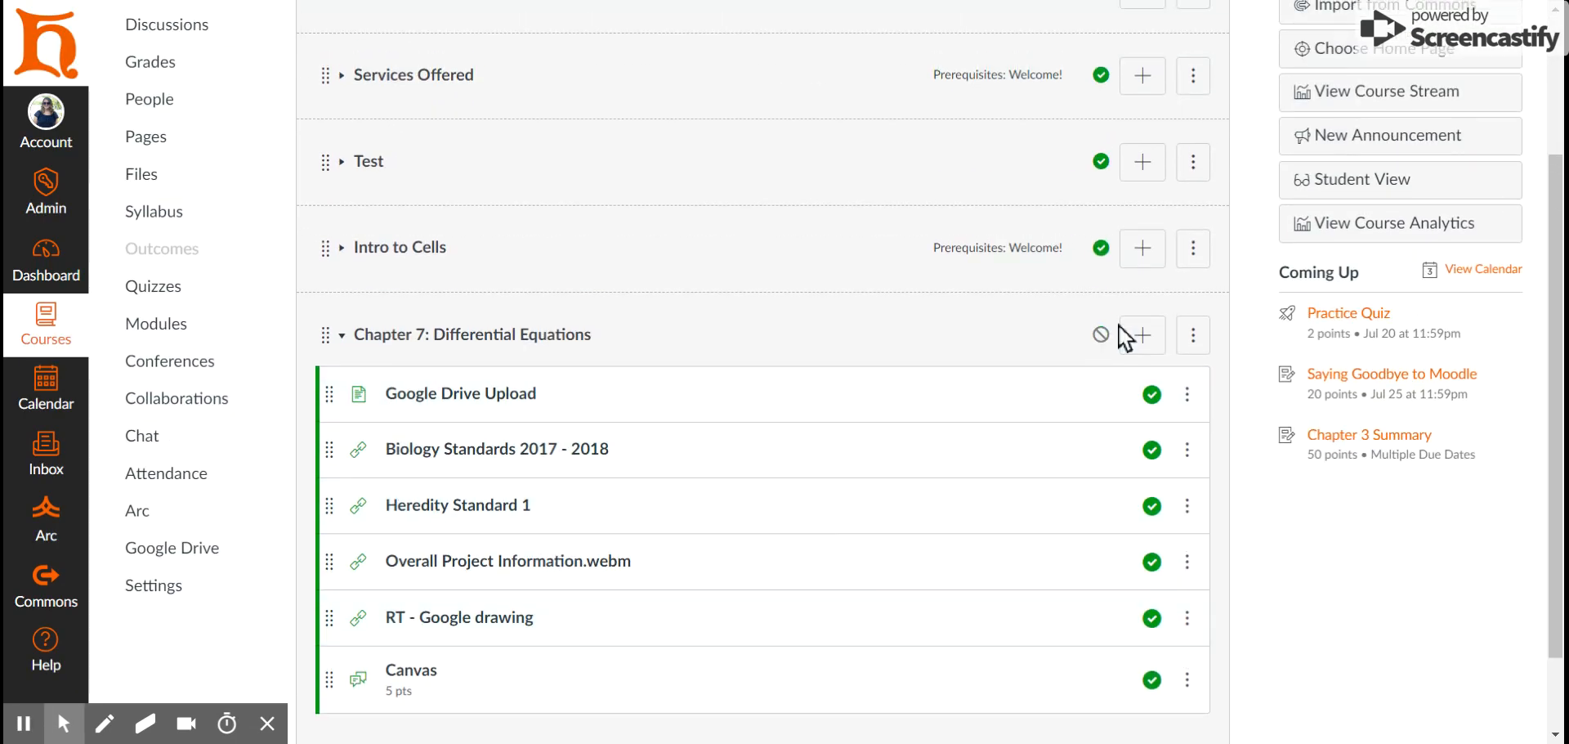
left_click(1144, 248)
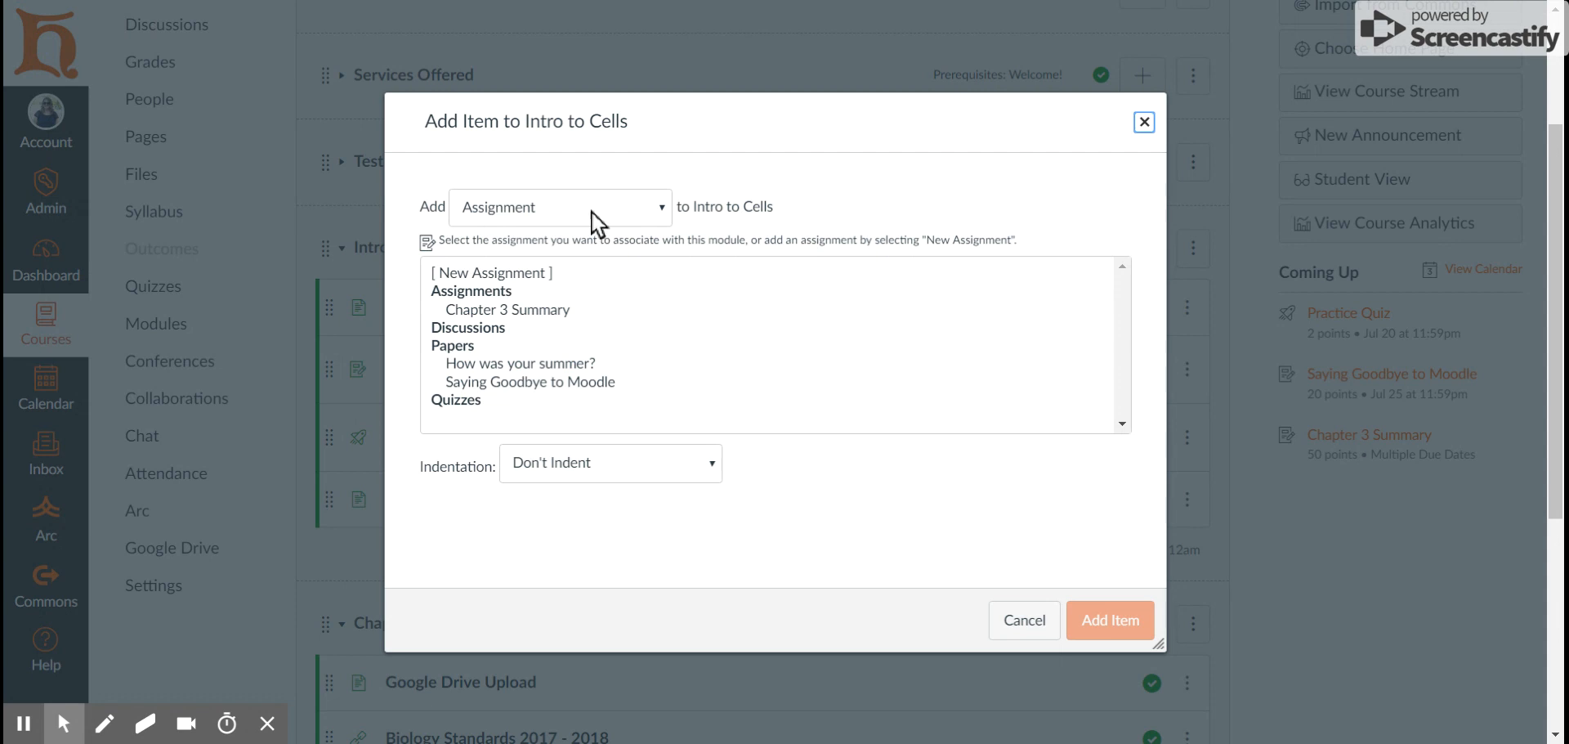
left_click(547, 311)
left_click(1107, 618)
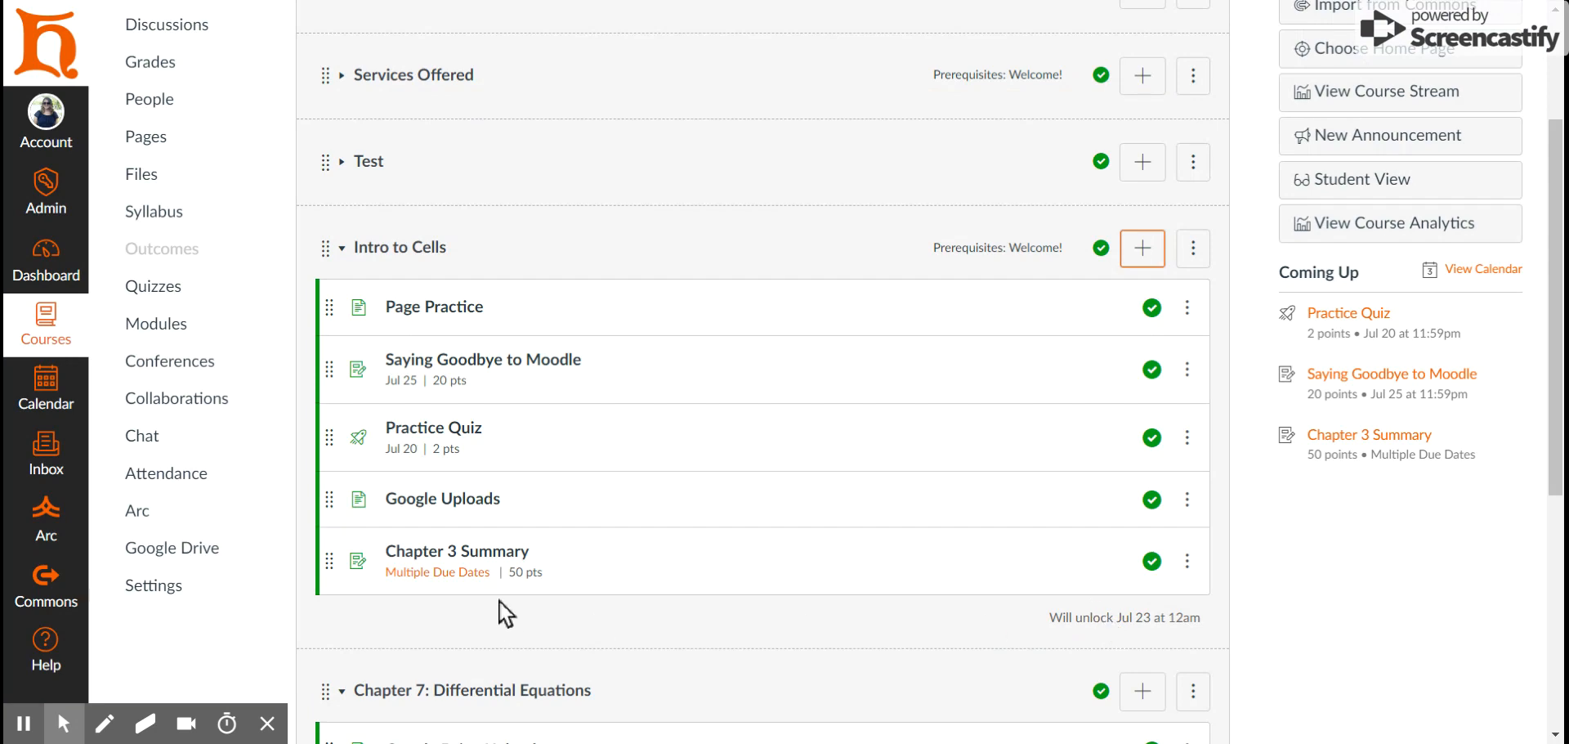
scroll(810, 577, "up", 3)
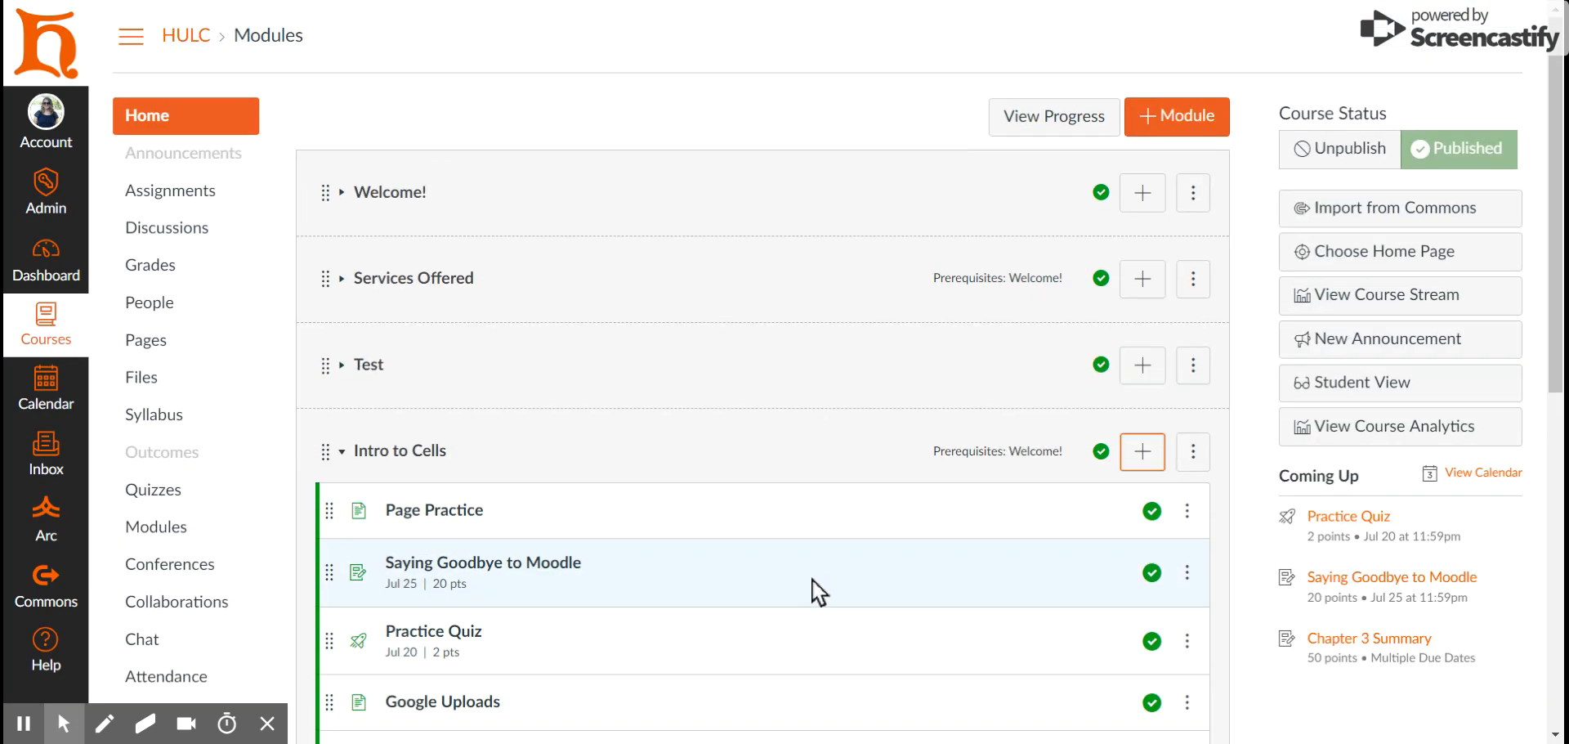
scroll(816, 589, "down", 6)
scroll(816, 589, "up", 6)
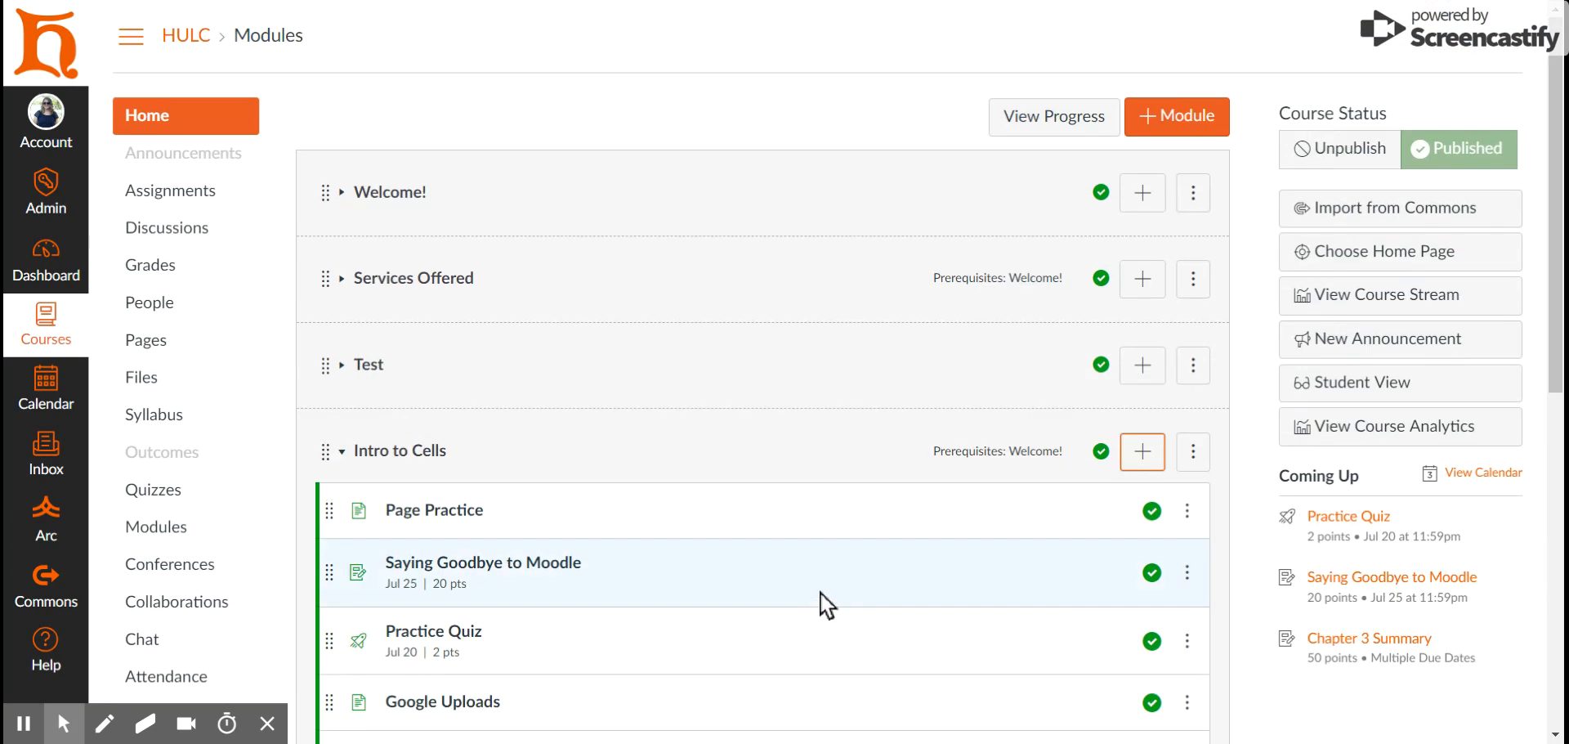